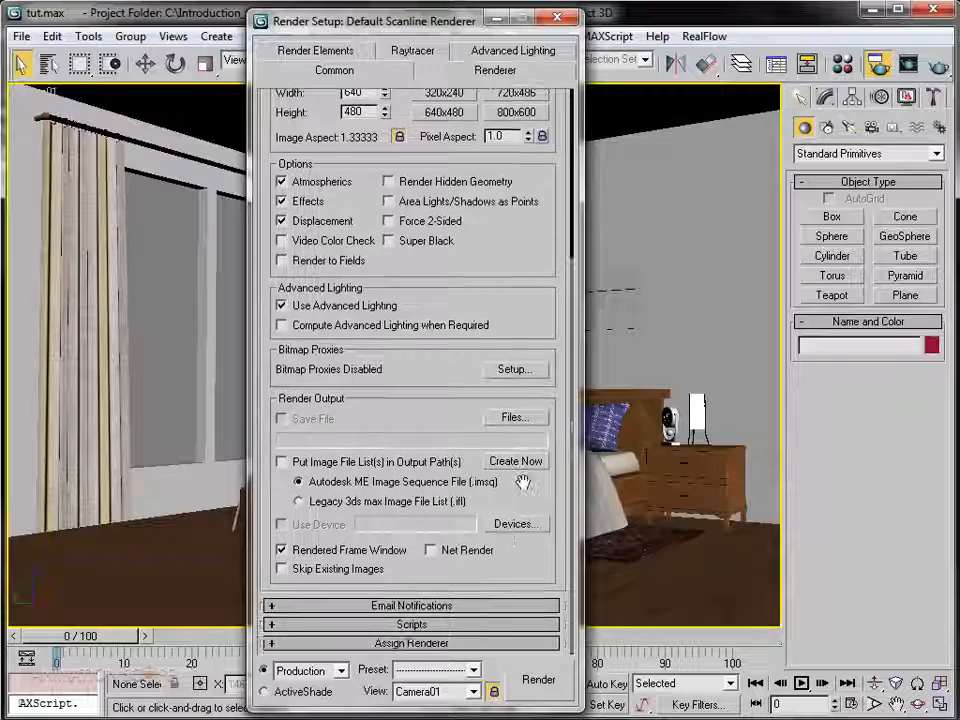
- Assign V-Ray DEMO 1.50.SP2 as the production renderer
left_click(486, 645)
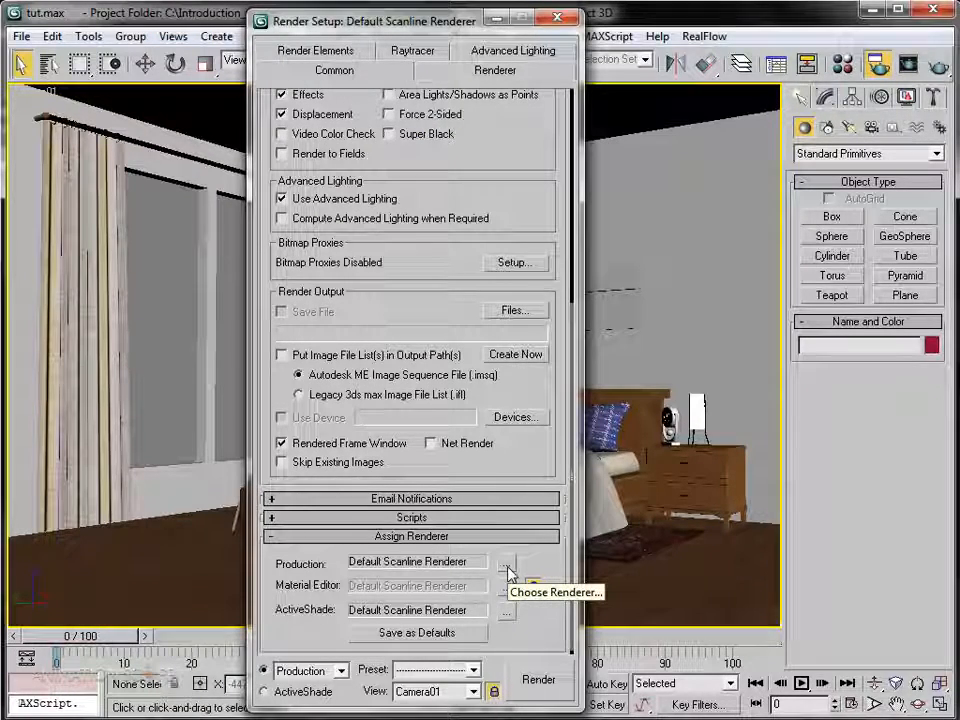
left_click(507, 566)
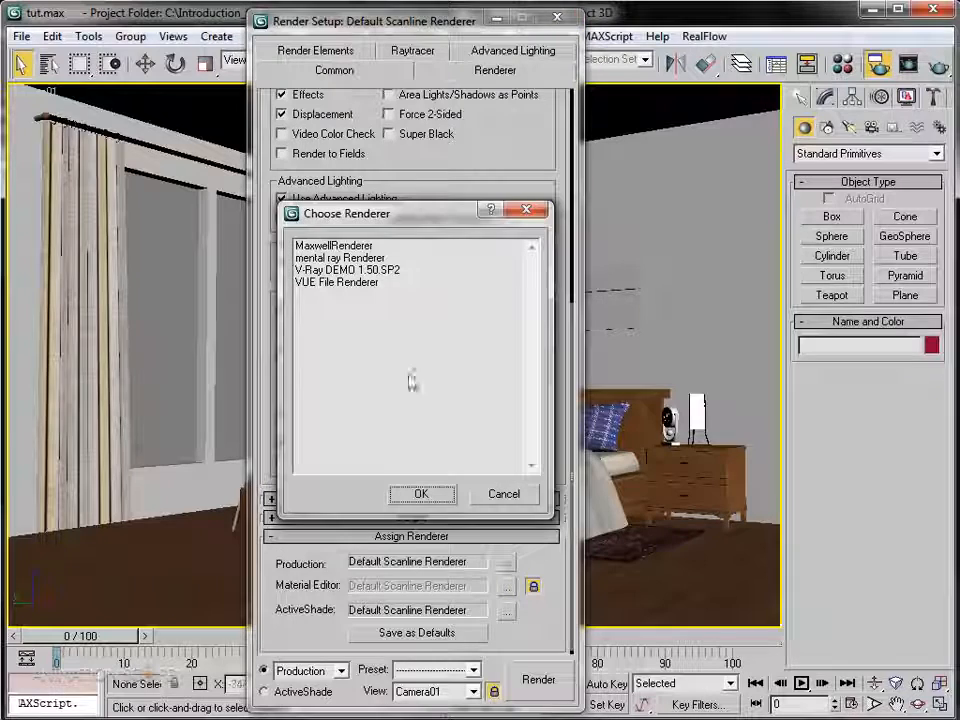
left_click(340, 270)
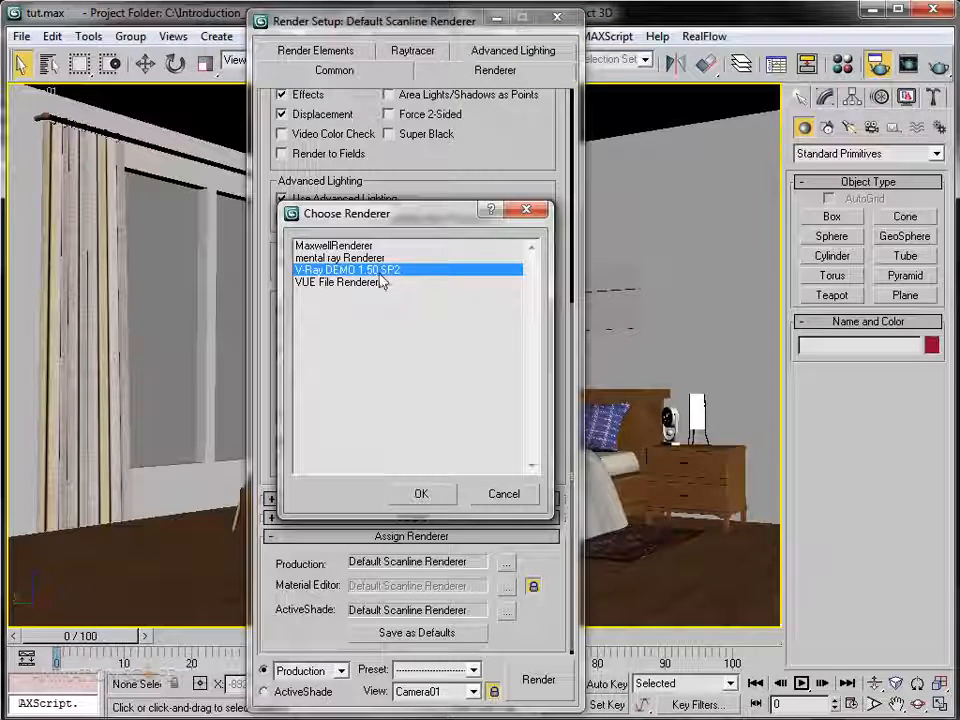
left_click(421, 494)
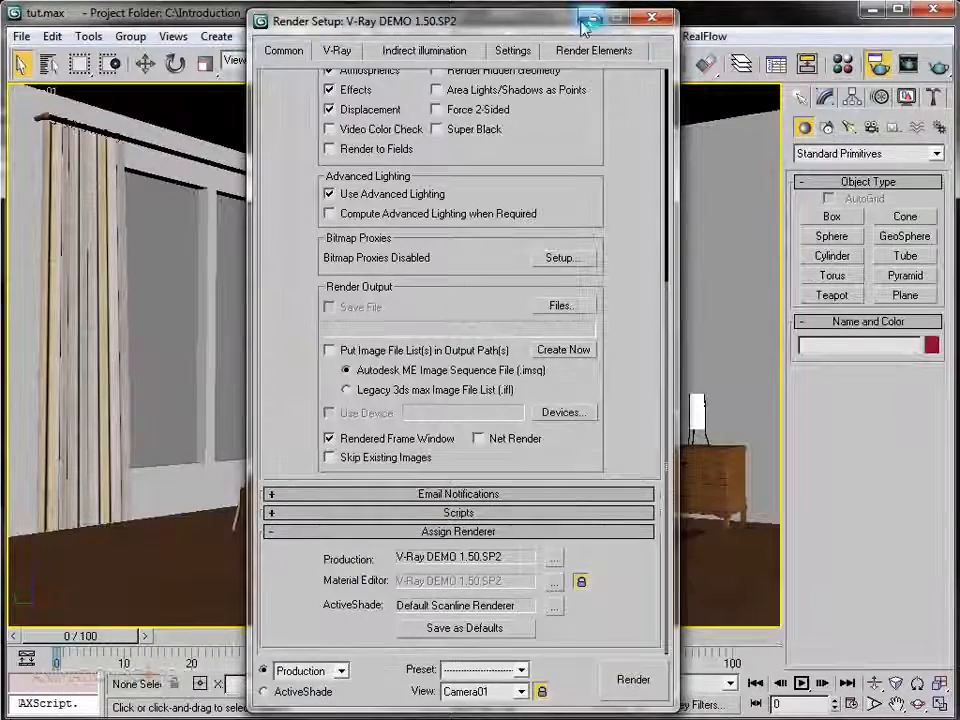
- Reopen the render setup and look through its Common, V-Ray, Indirect illumination, Settings and Render Elements sections
left_click(651, 17)
key("F10")
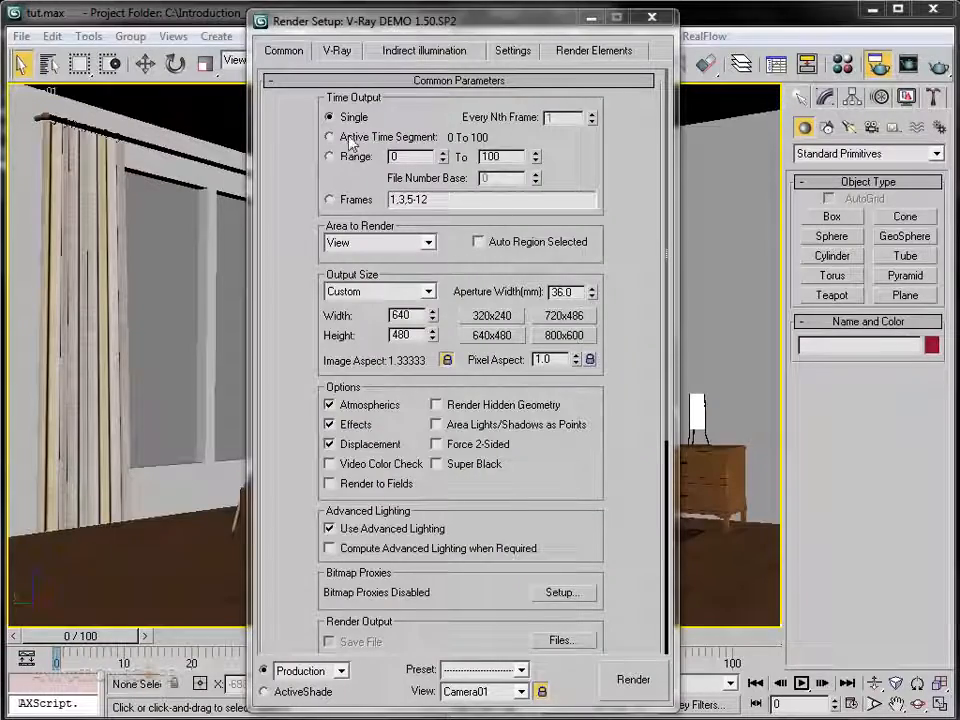
scroll(291, 400, "down", 2)
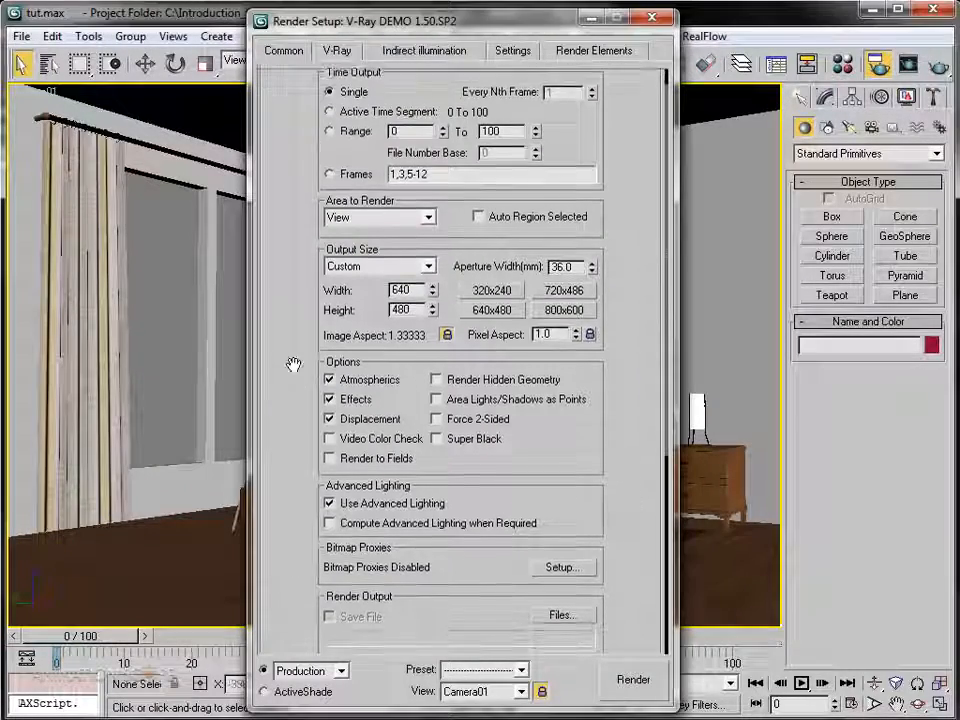
scroll(288, 390, "up", 2)
left_click(338, 52)
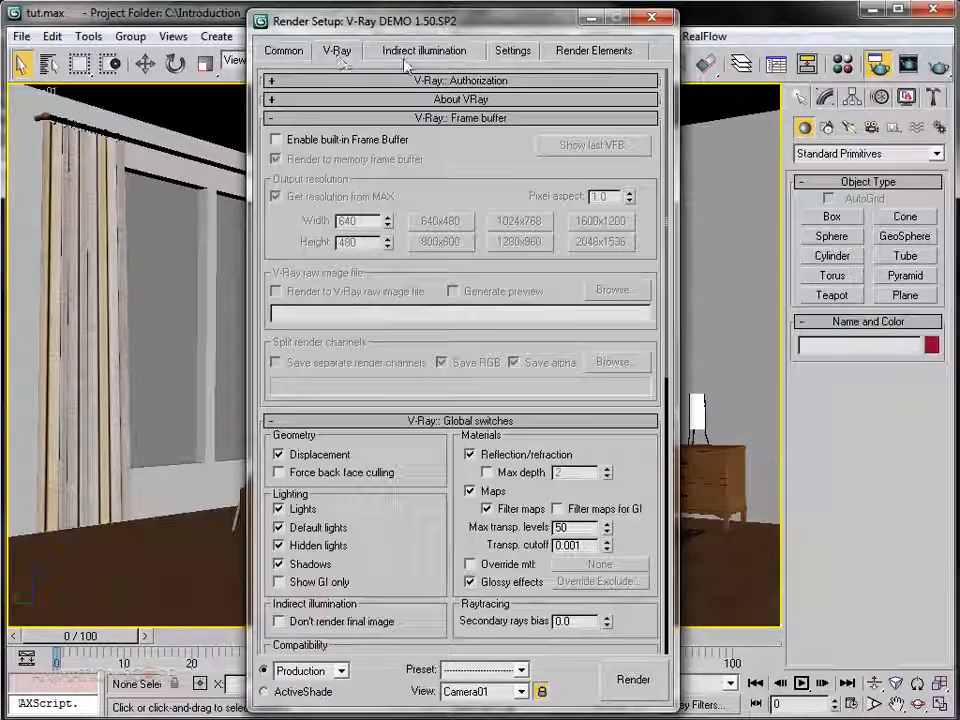
left_click(424, 51)
left_click(528, 54)
left_click(584, 52)
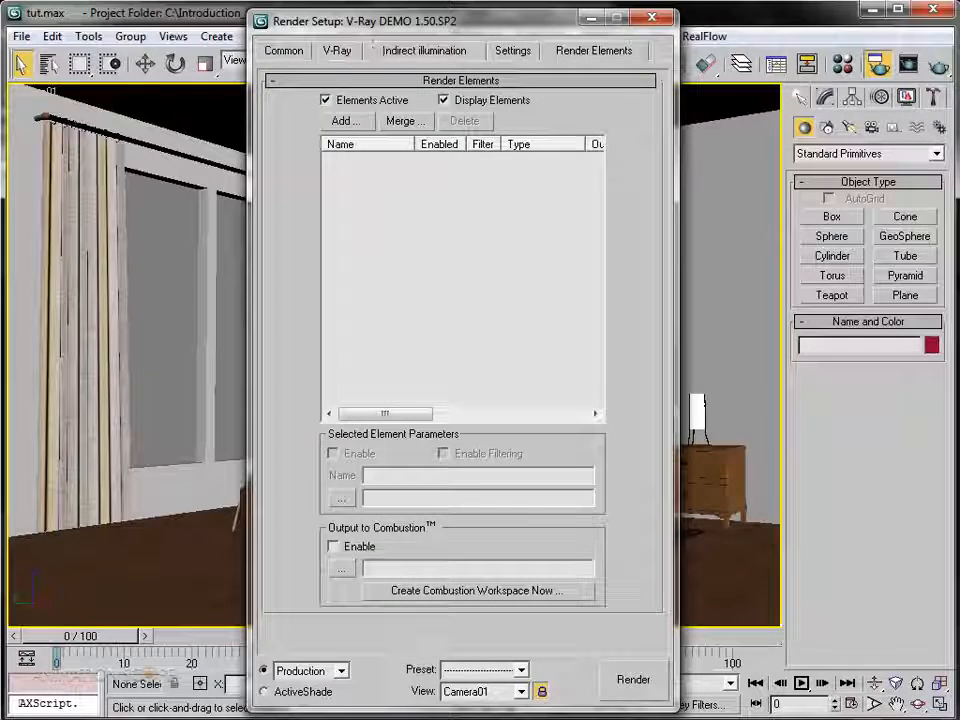
- Try V-Ray's built-in frame buffer with an output resolution independent of MAX
left_click(337, 55)
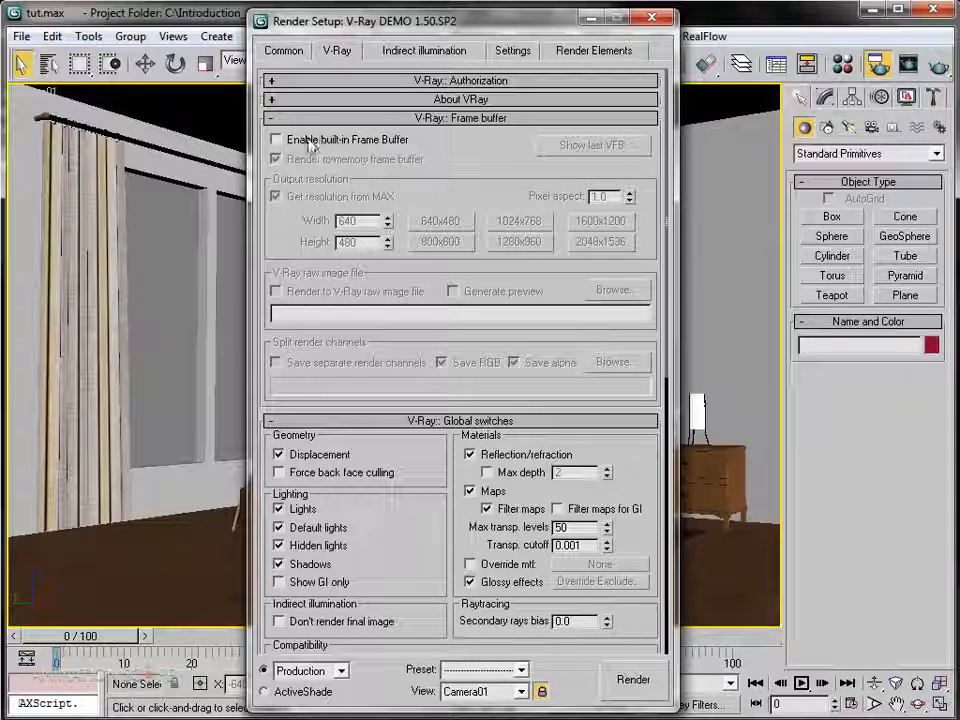
left_click(277, 140)
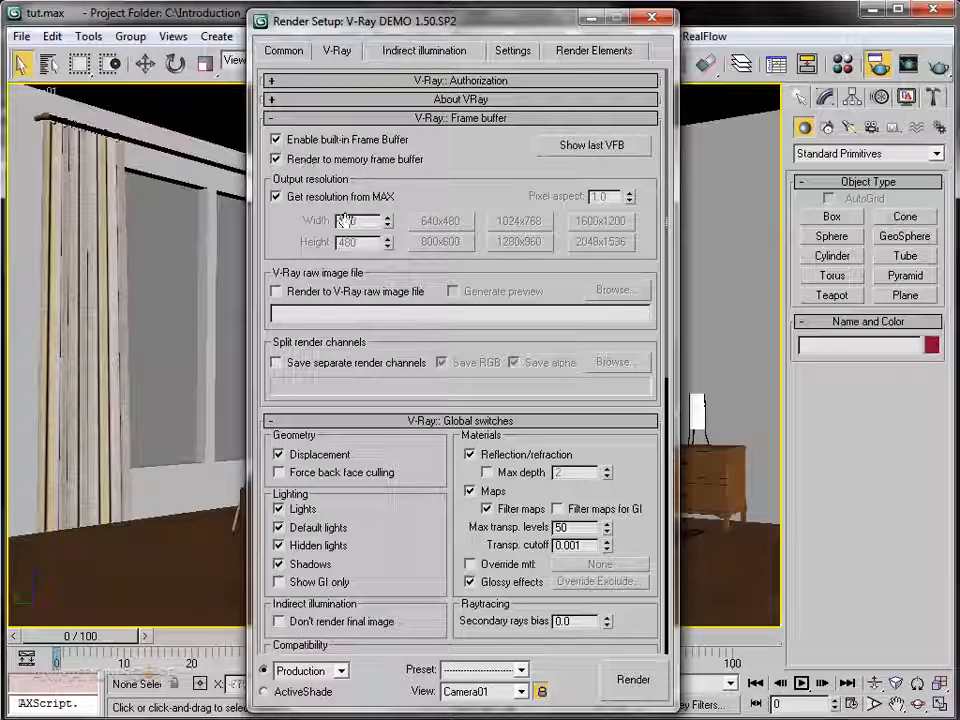
left_click(277, 198)
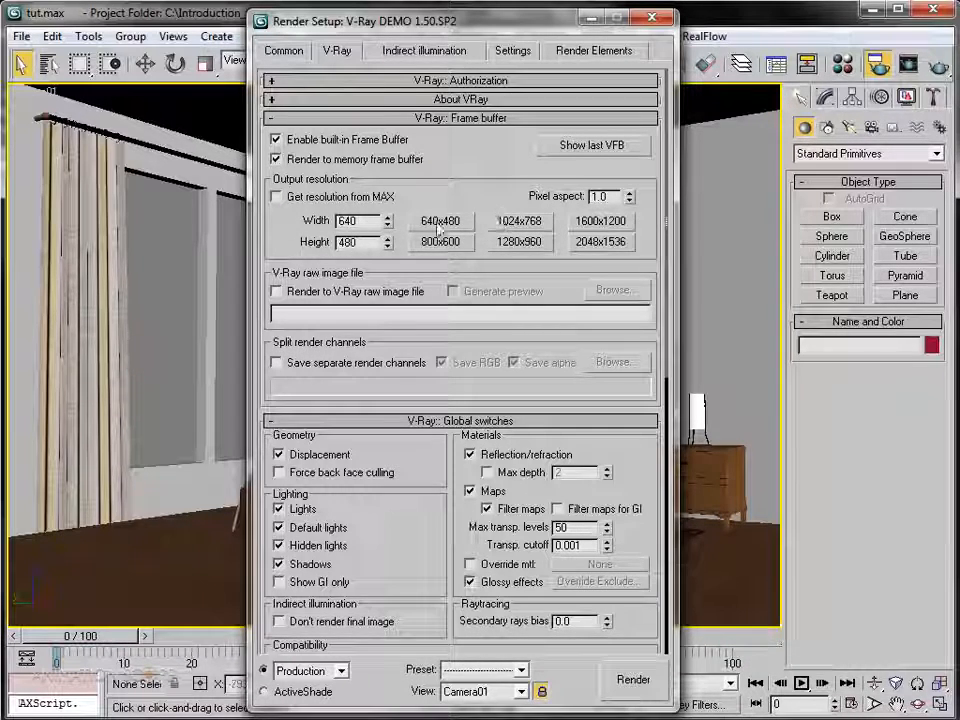
left_click(277, 197)
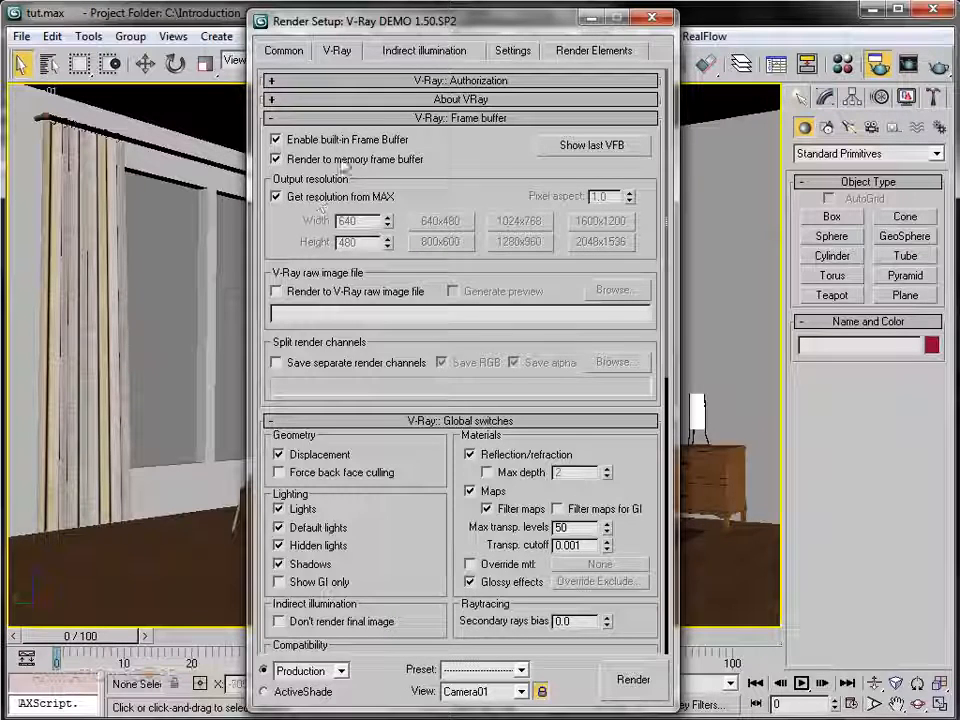
left_click(277, 140)
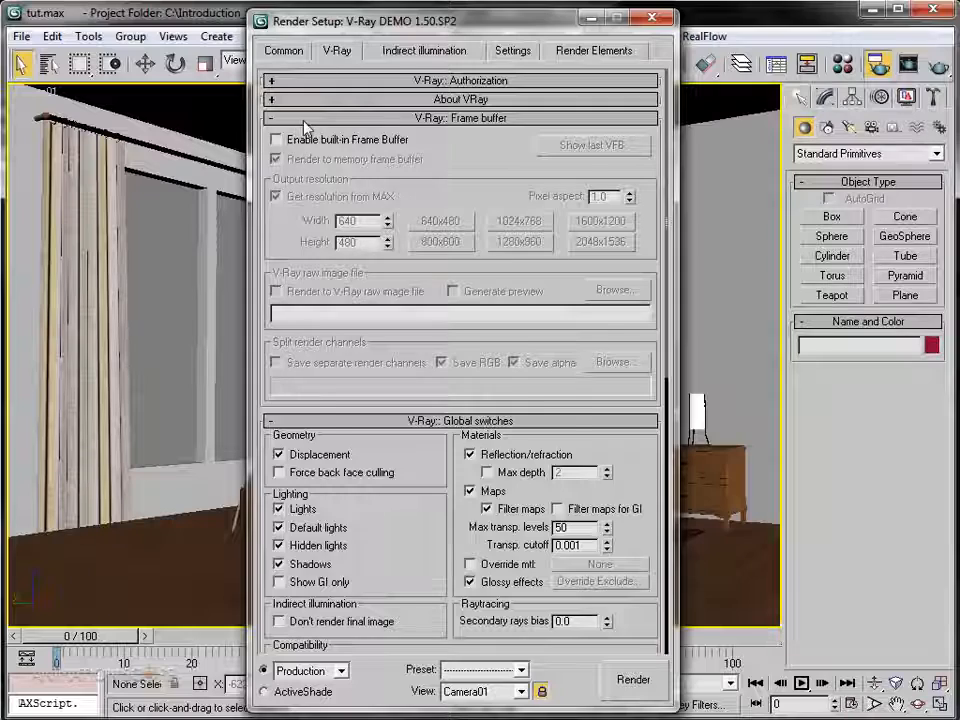
- Collapse the V-Ray frame buffer settings and turn off Default lights in the global switches
left_click(304, 120)
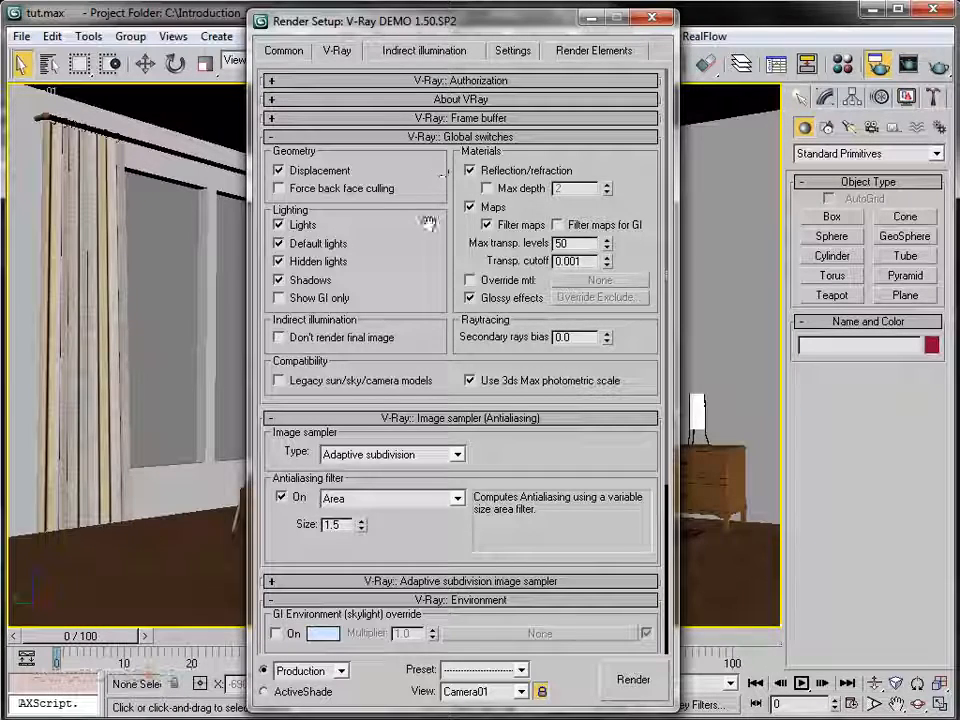
left_click_drag(429, 222, 429, 205)
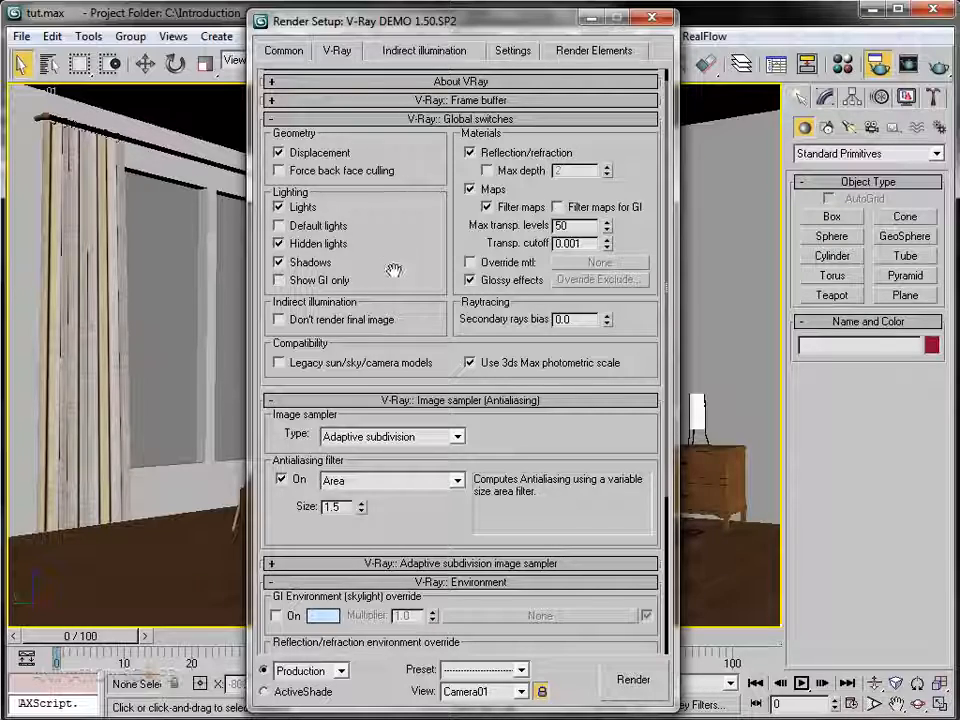
left_click_drag(403, 302, 401, 137)
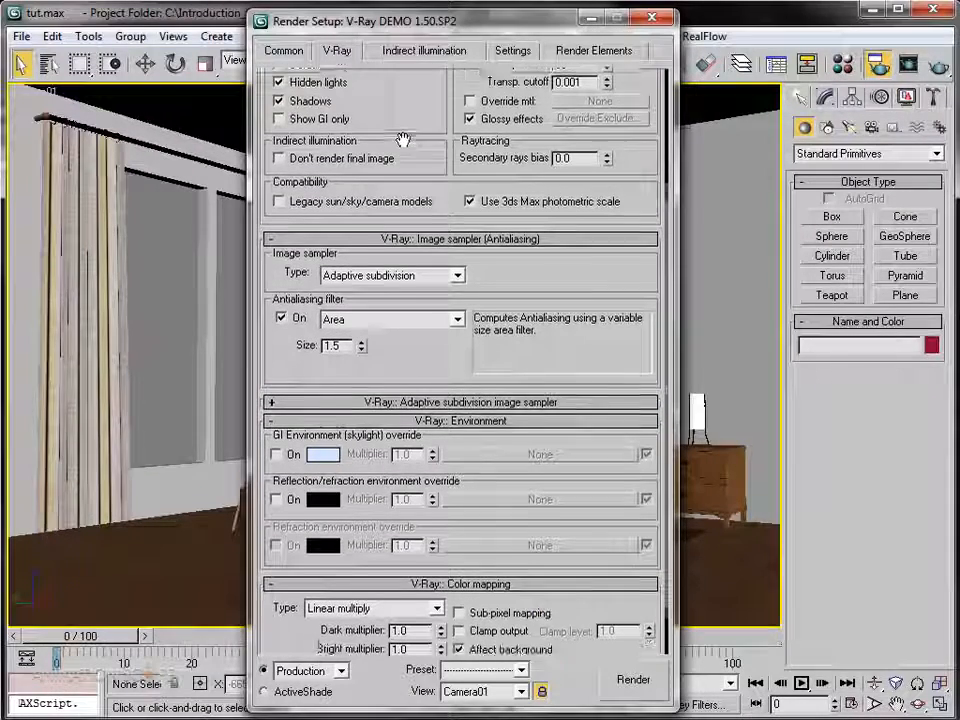
left_click_drag(476, 270, 480, 226)
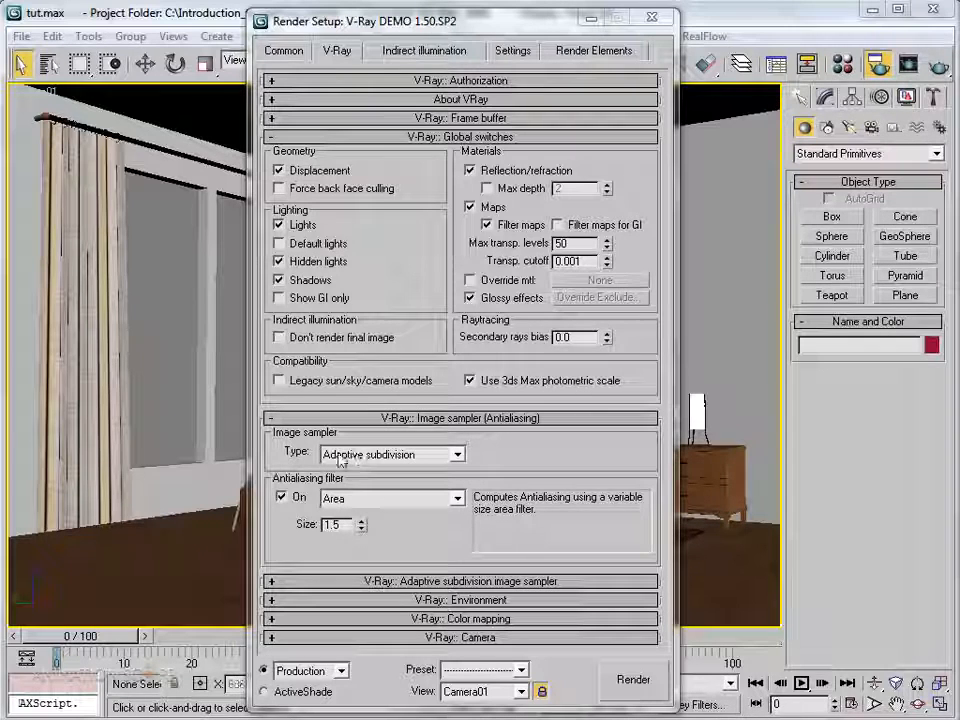
- Set the V-Ray image sampler type to Adaptive DMC and the antialiasing filter to Catmull-Rom
left_click(386, 456)
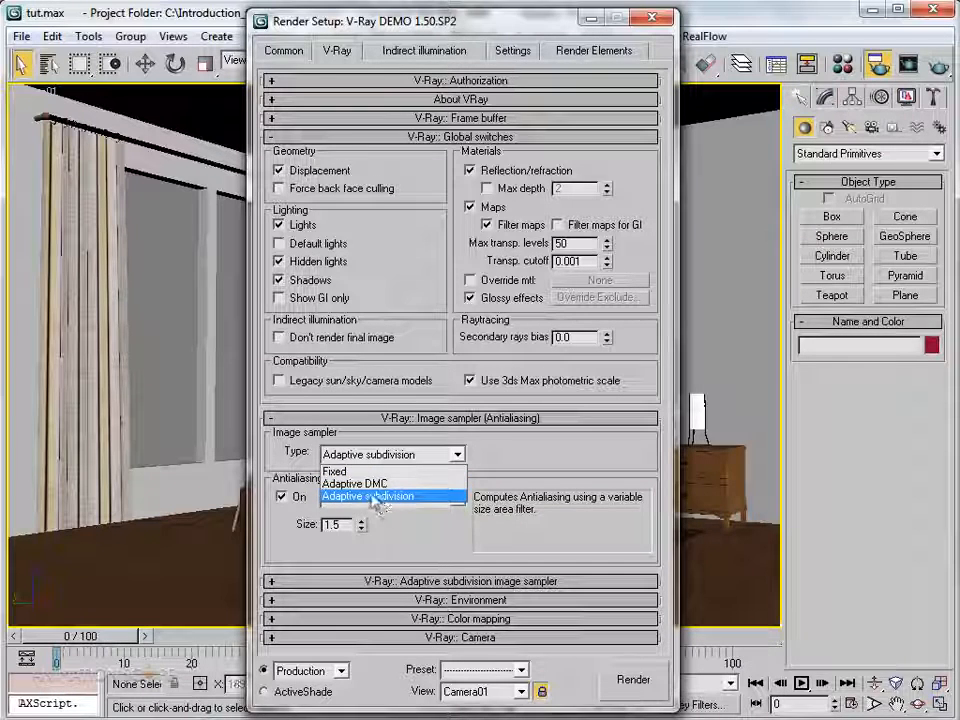
left_click(366, 488)
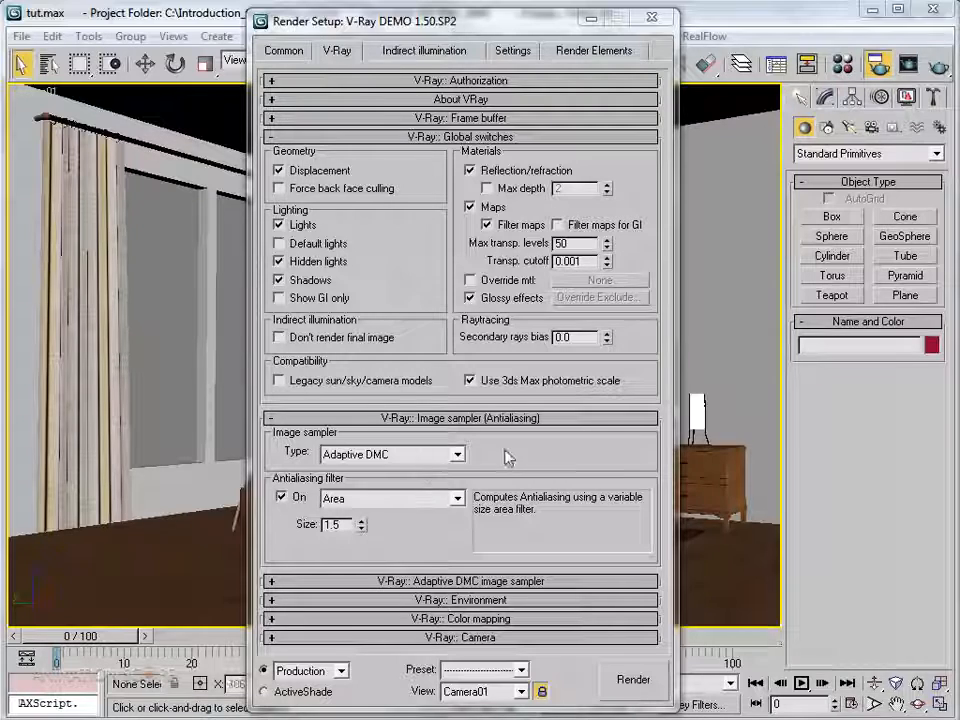
left_click(390, 458)
left_click(383, 485)
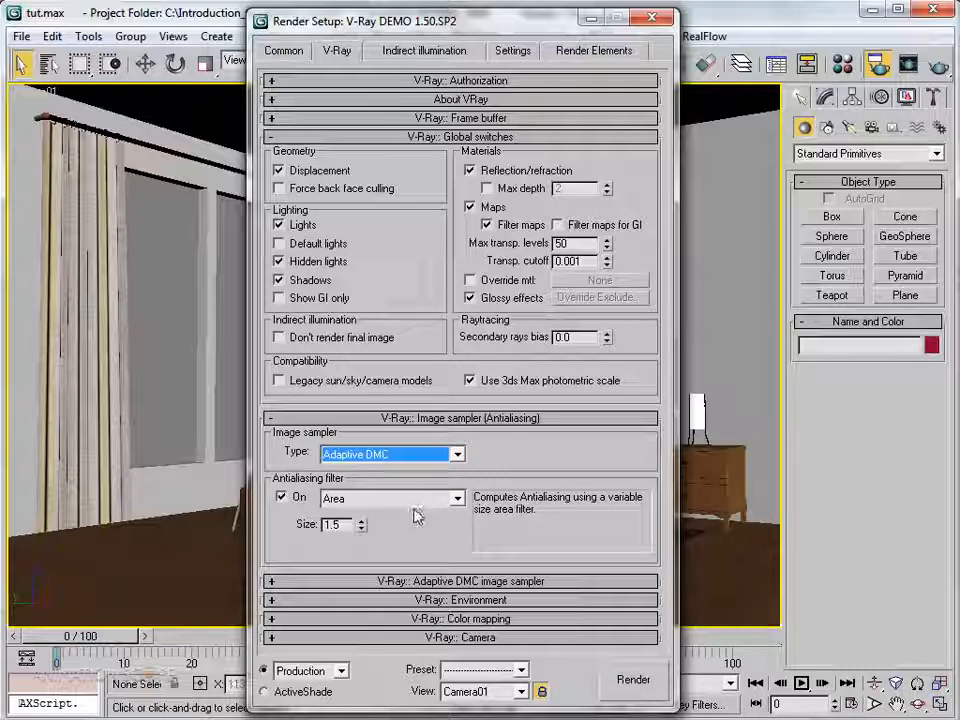
left_click(378, 505)
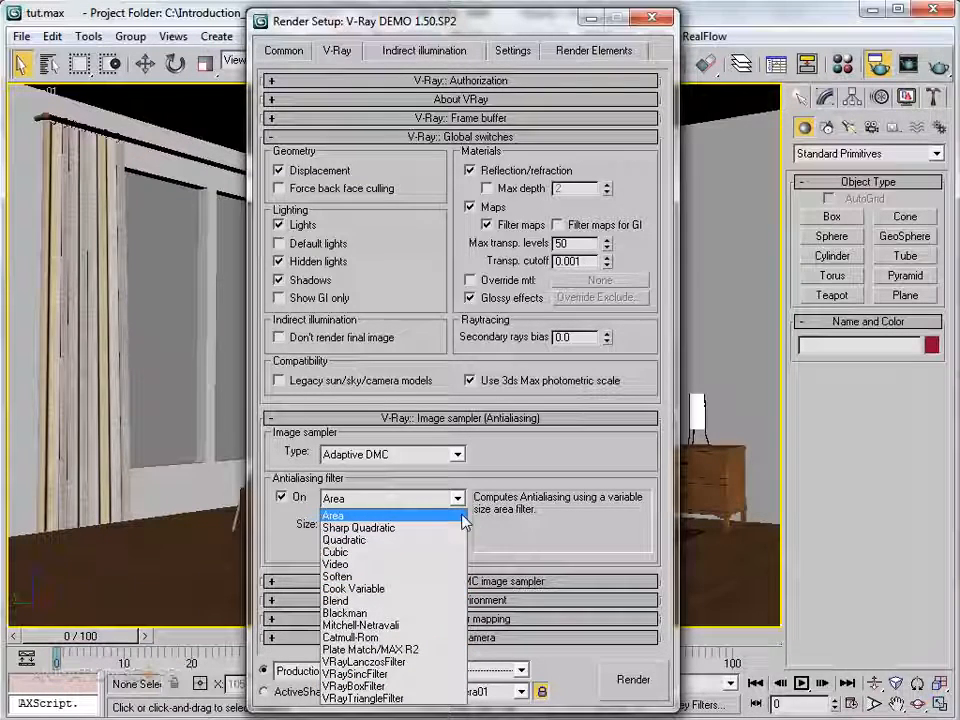
left_click(366, 638)
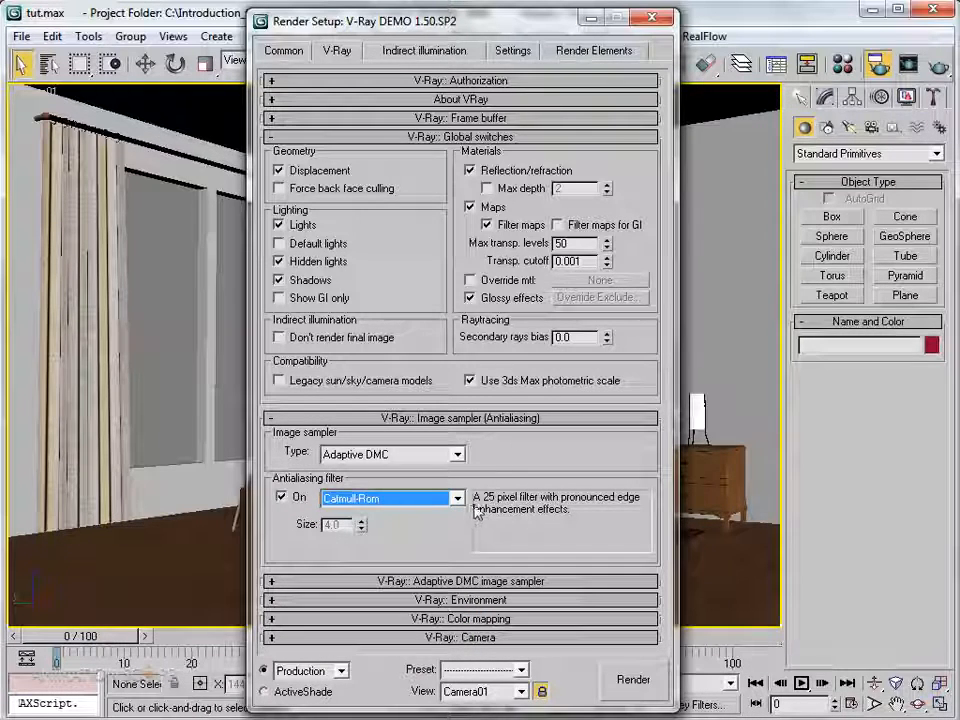
- Turn on the GI (skylight), reflection/refraction and refraction overrides in the V-Ray environment settings
left_click(362, 600)
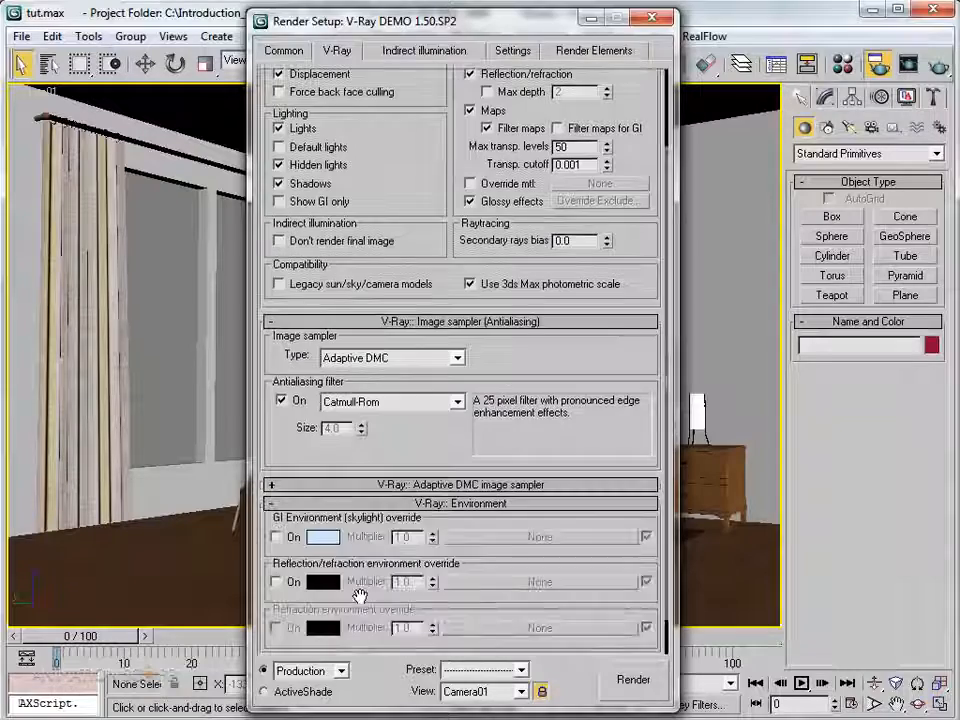
left_click_drag(456, 448, 456, 408)
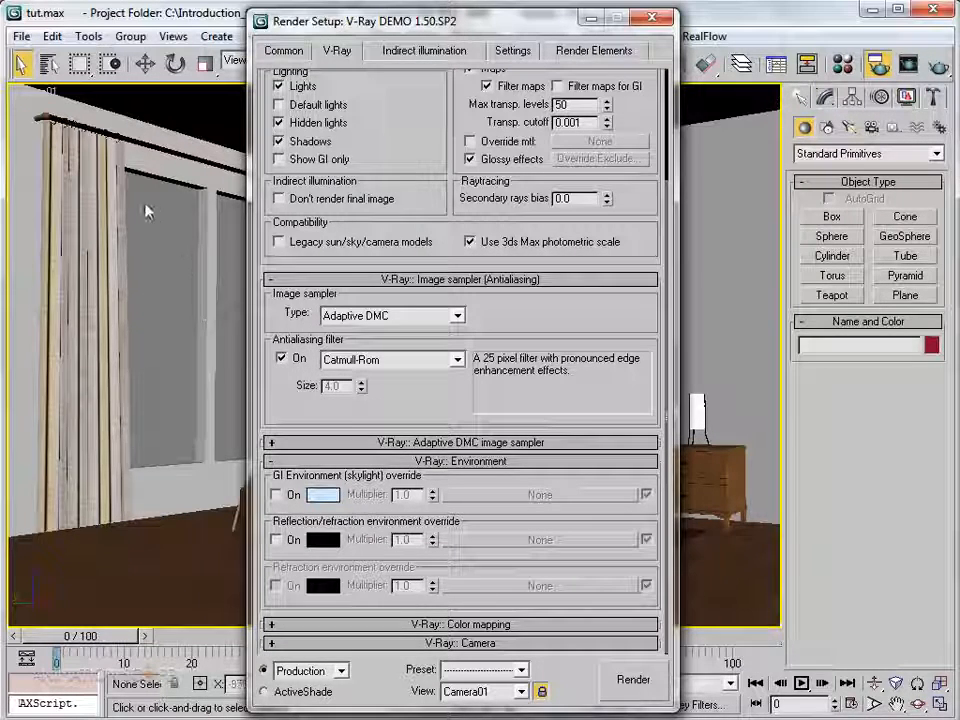
left_click(277, 495)
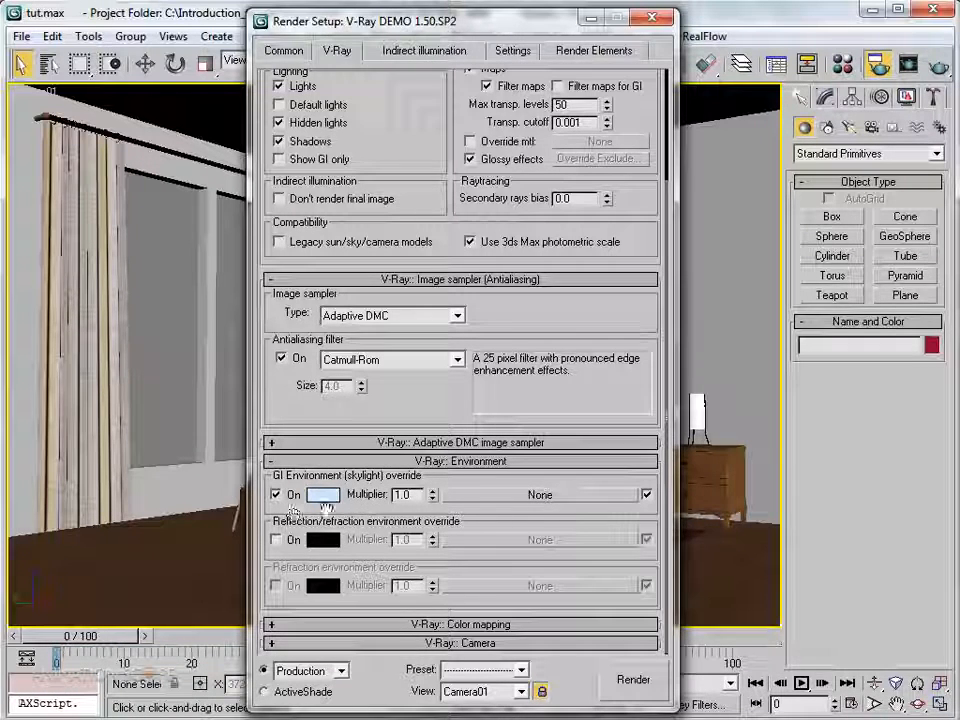
left_click(277, 540)
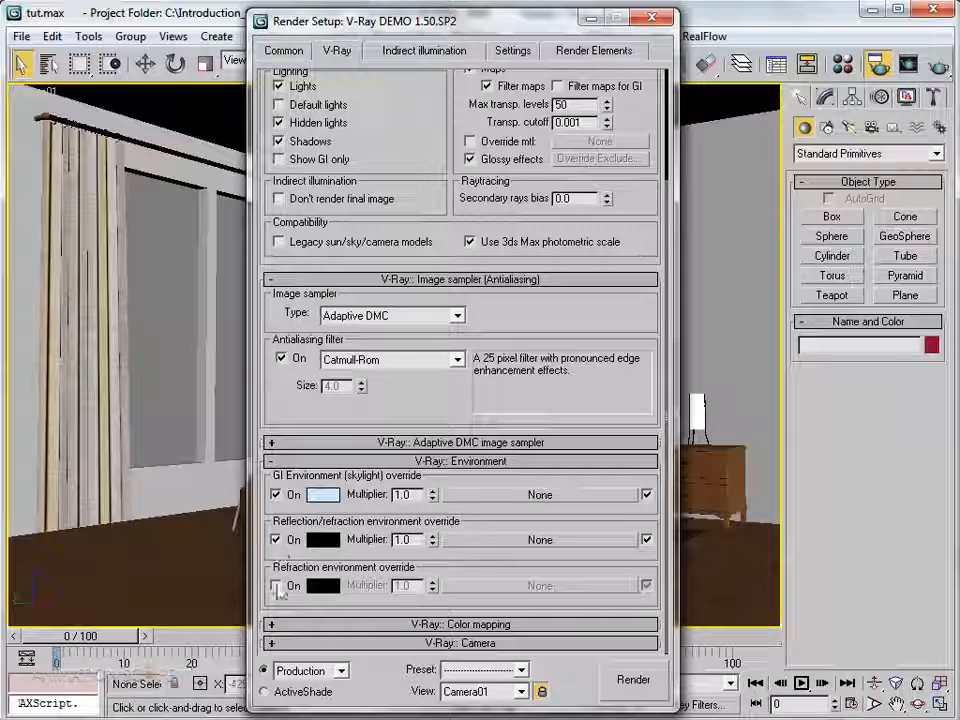
left_click(277, 586)
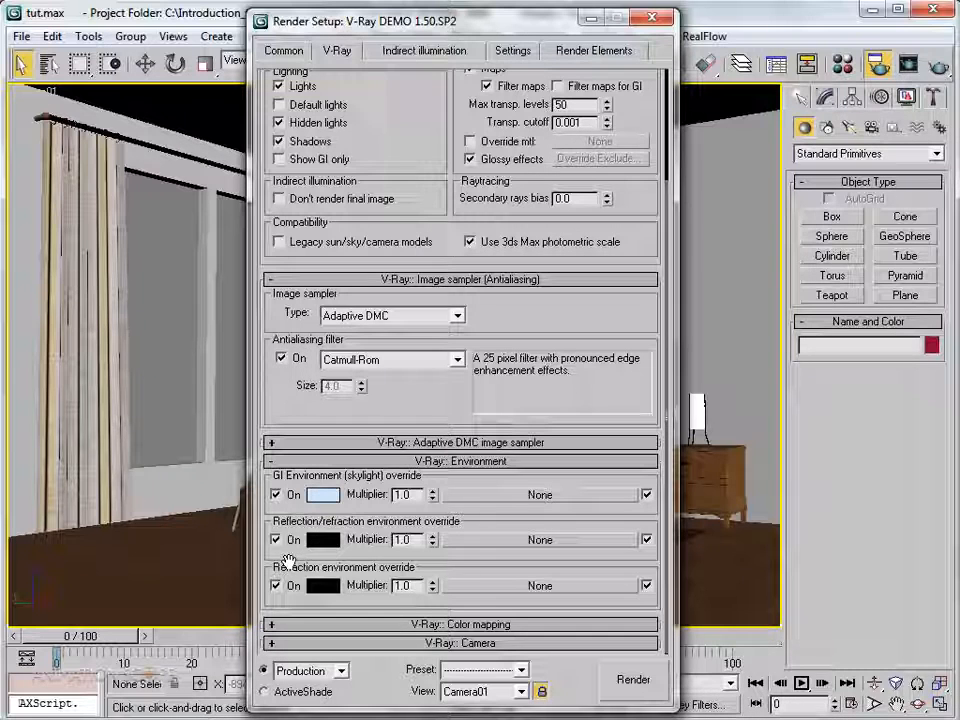
left_click(420, 626)
left_click(472, 549)
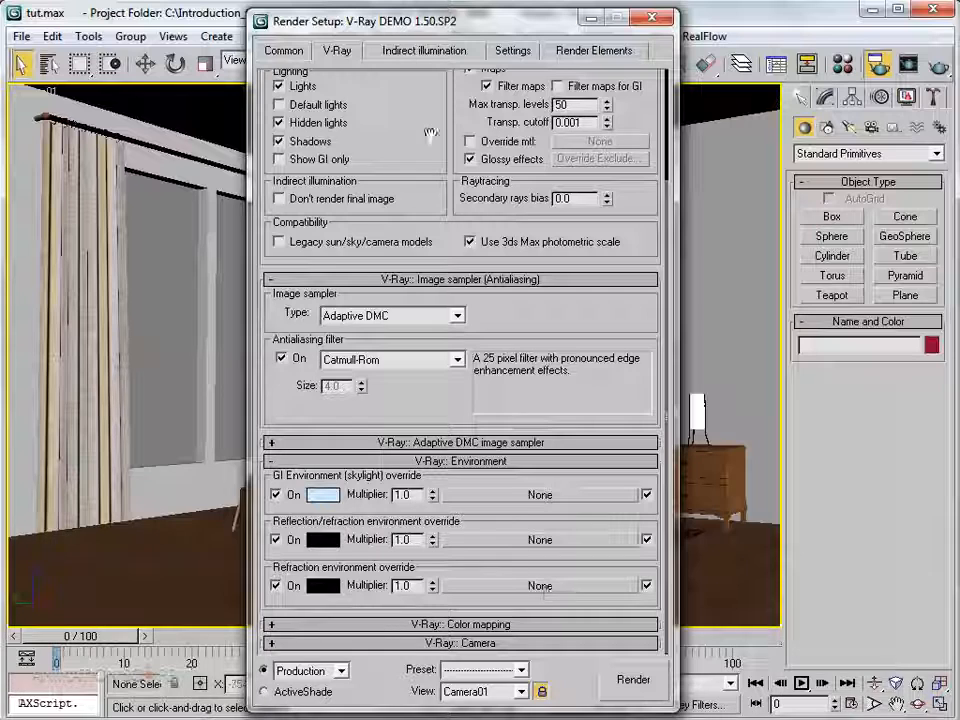
- View the indirect illumination settings, put the render setup away and test-render the Camera01 view
left_click(418, 52)
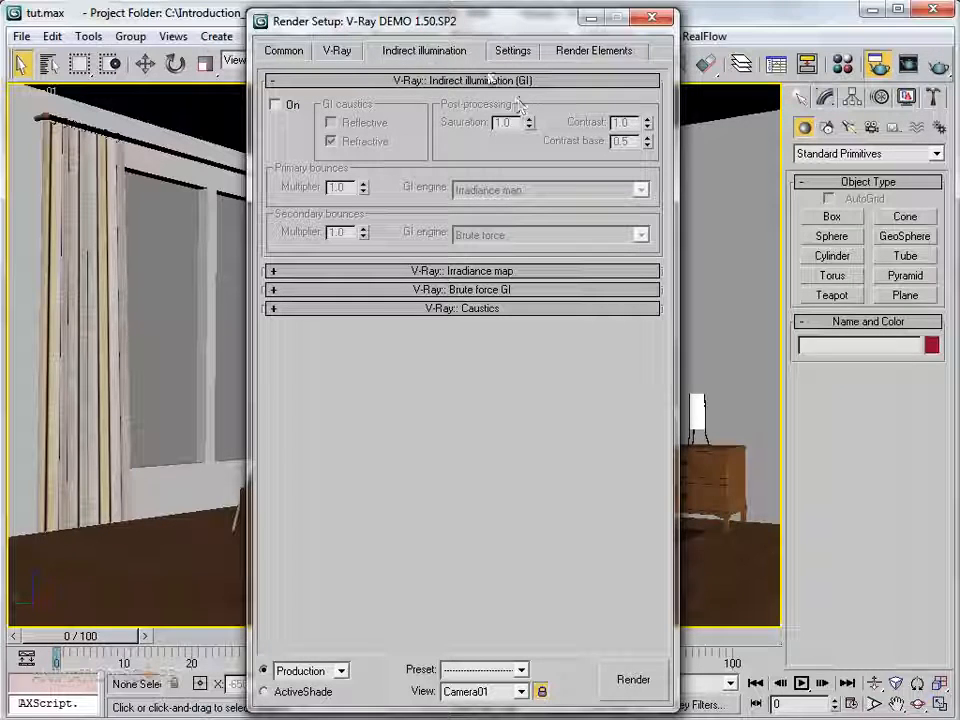
left_click(590, 18)
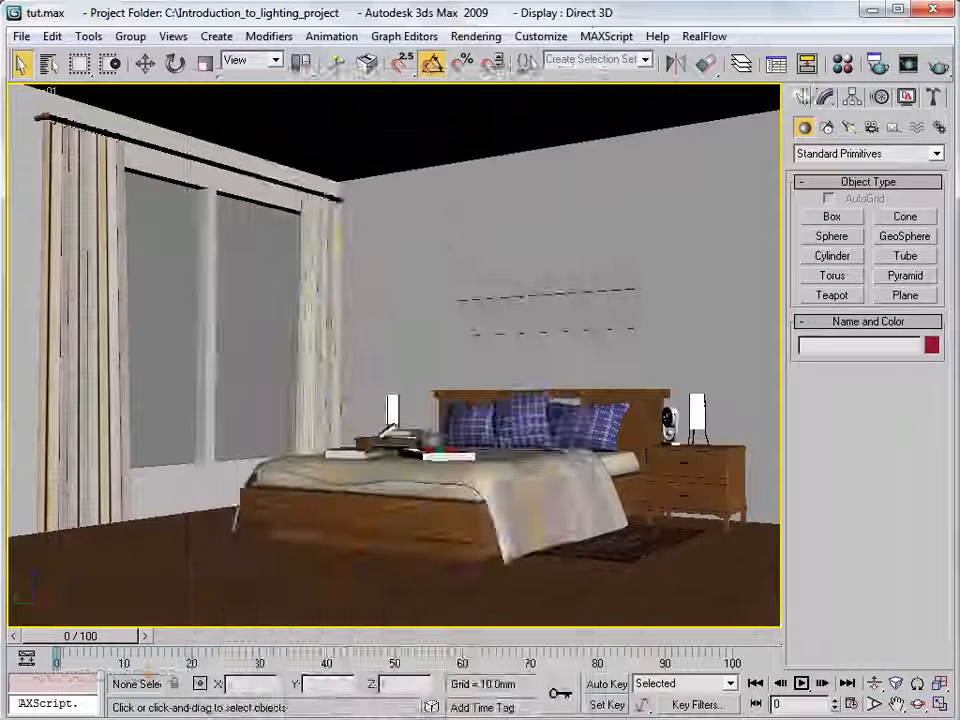
left_click(937, 67)
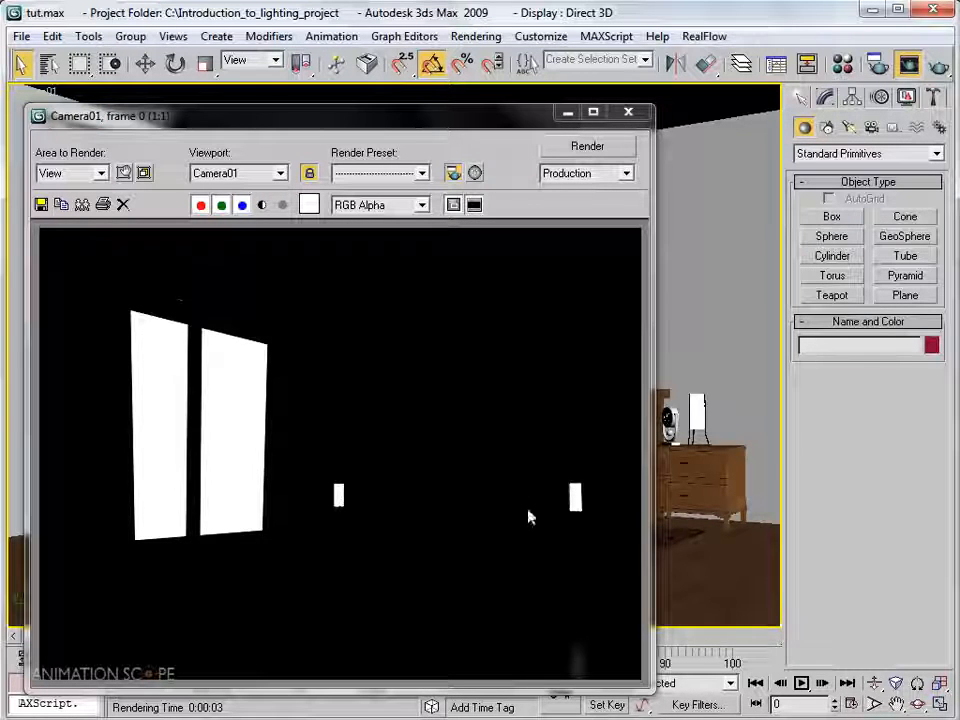
left_click(628, 112)
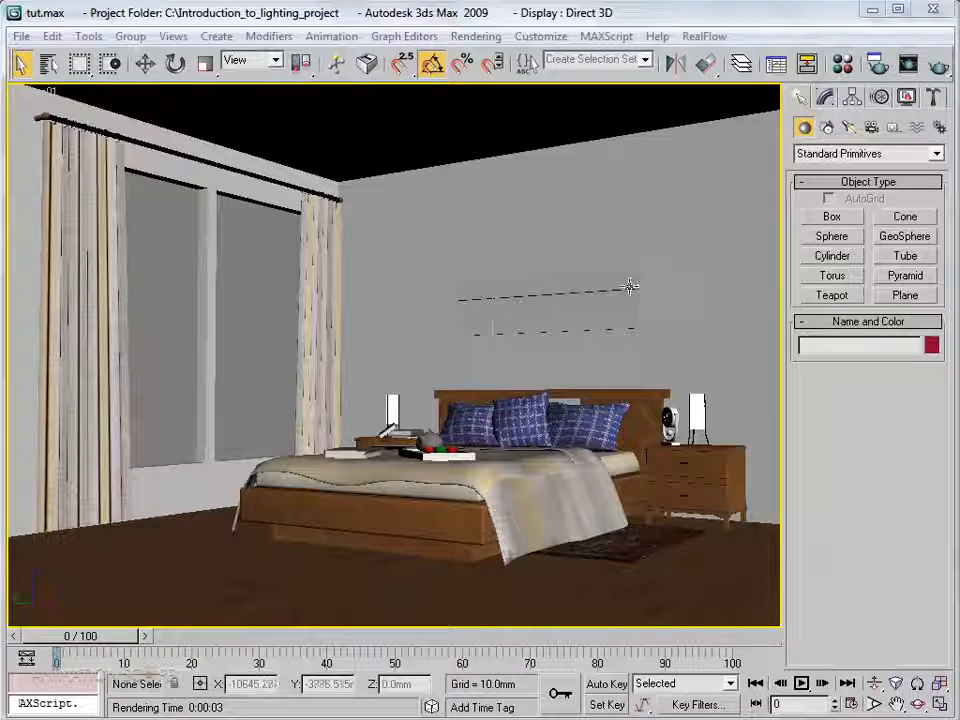
- Show all four viewports and switch the close-up bedside lamp viewport to a Front view framing the whole window
left_click(440, 310)
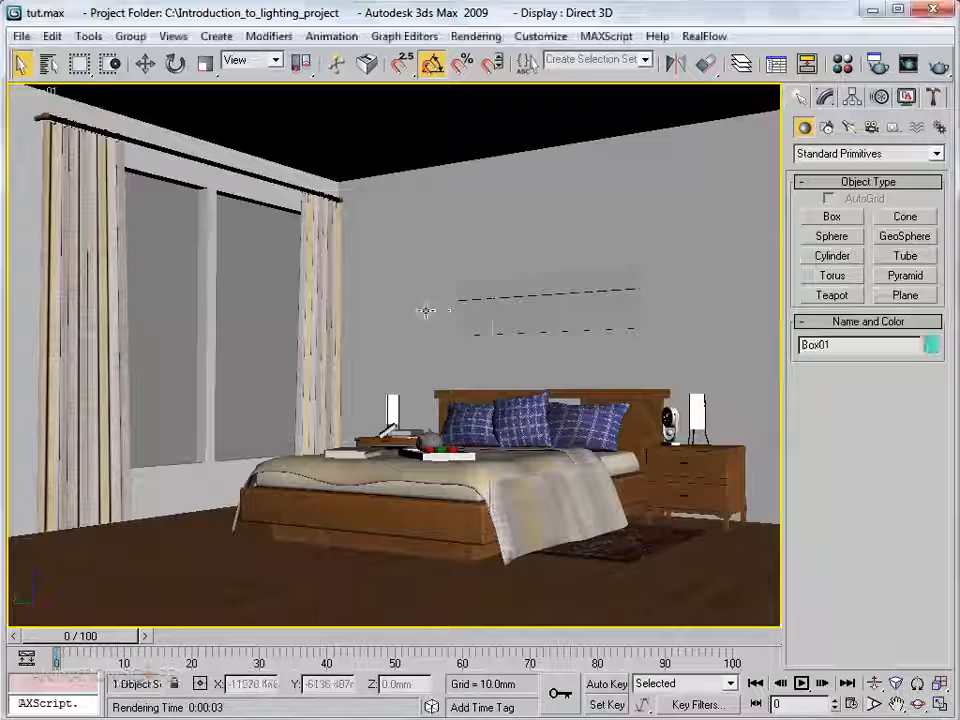
key("alt+w")
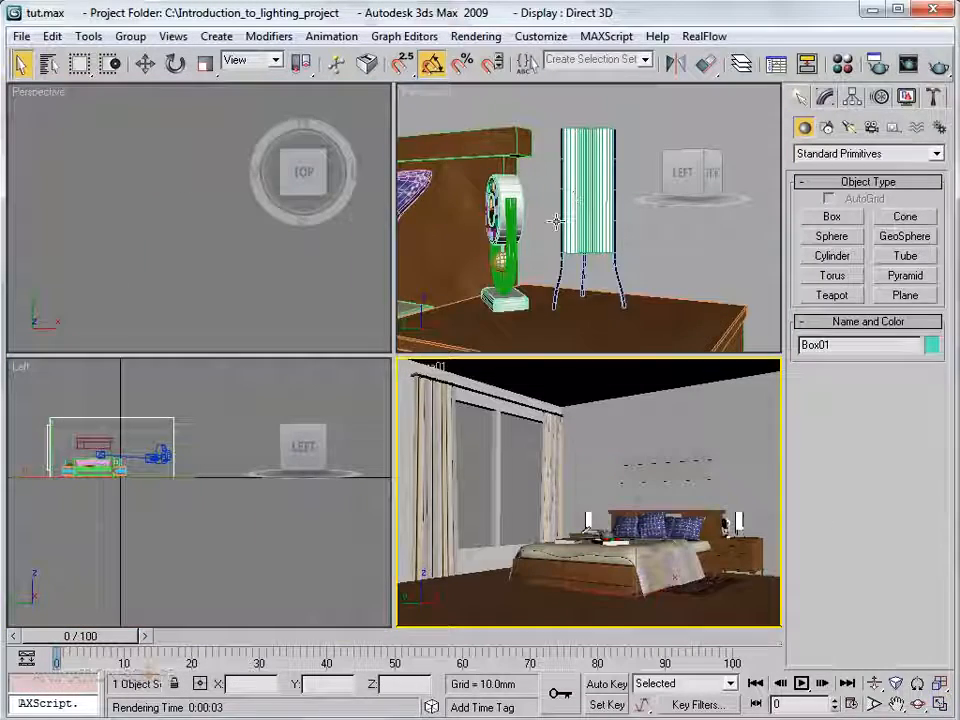
scroll(554, 221, "down", 4)
key("f")
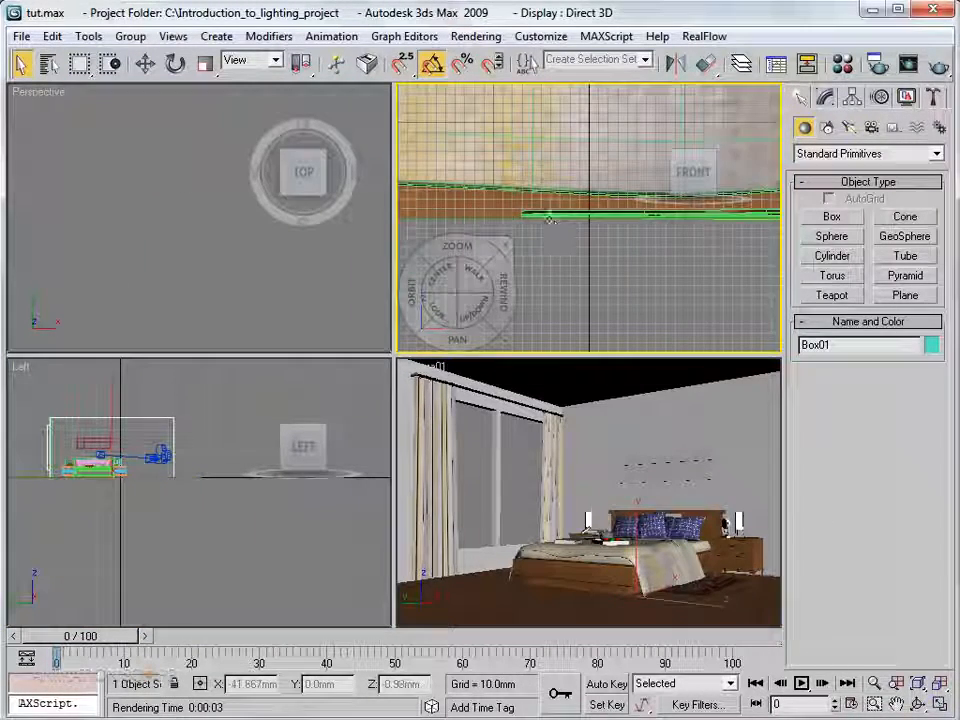
scroll(549, 219, "down", 5)
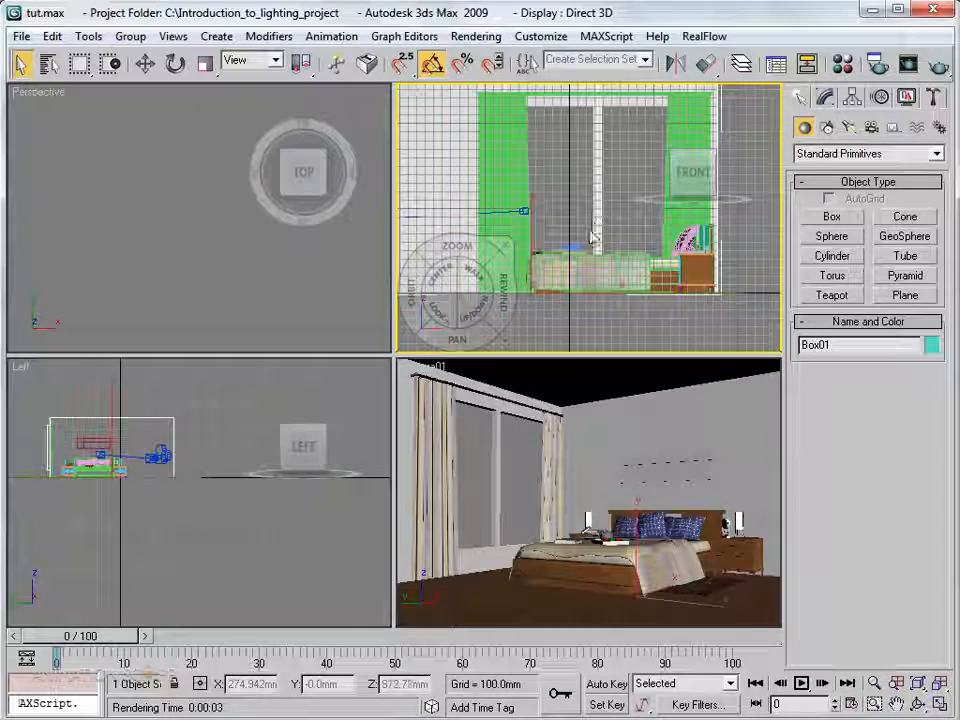
middle_click_drag(585, 137, 583, 159)
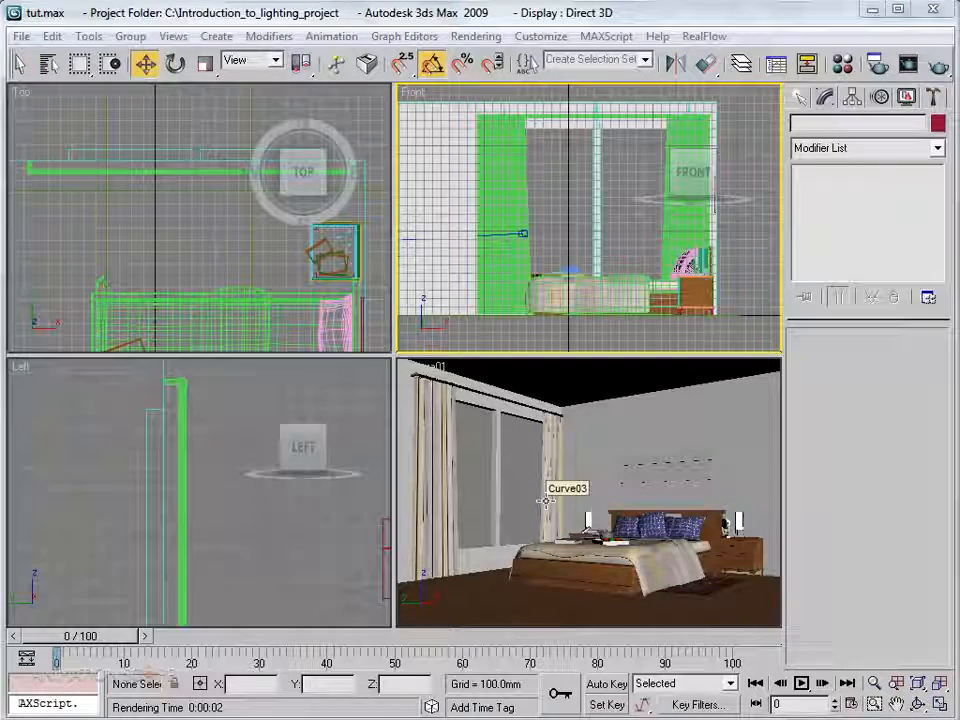
- Draw a plane VRayLight over the left window pane in the Front view, about 499 mm half-length and 987 mm half-width
left_click(546, 500)
left_click(800, 97)
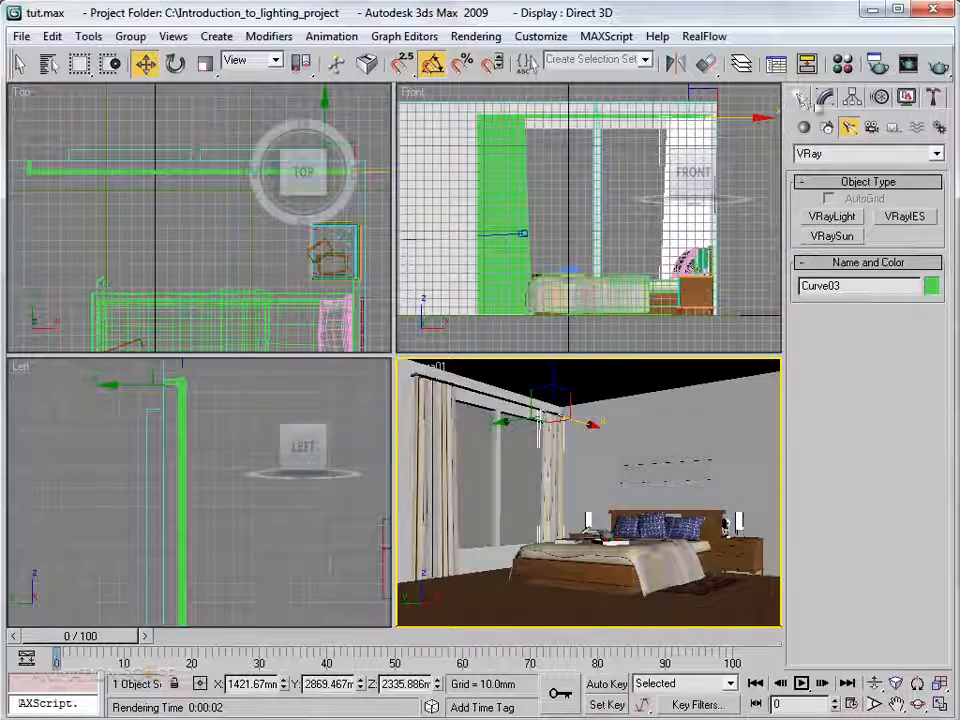
left_click(834, 217)
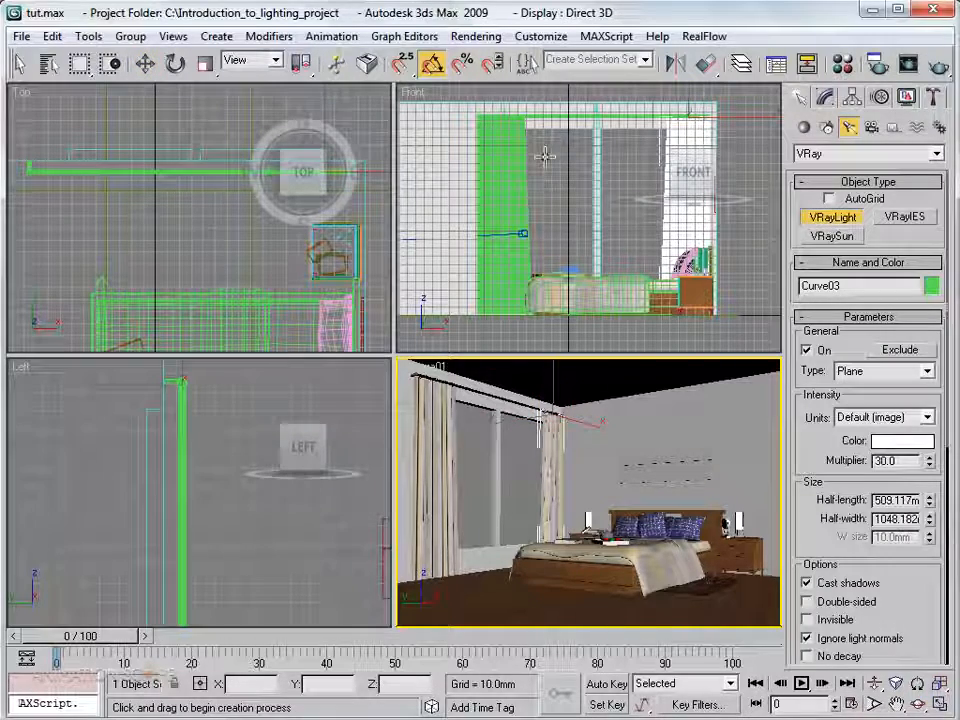
middle_click_drag(545, 155, 553, 184)
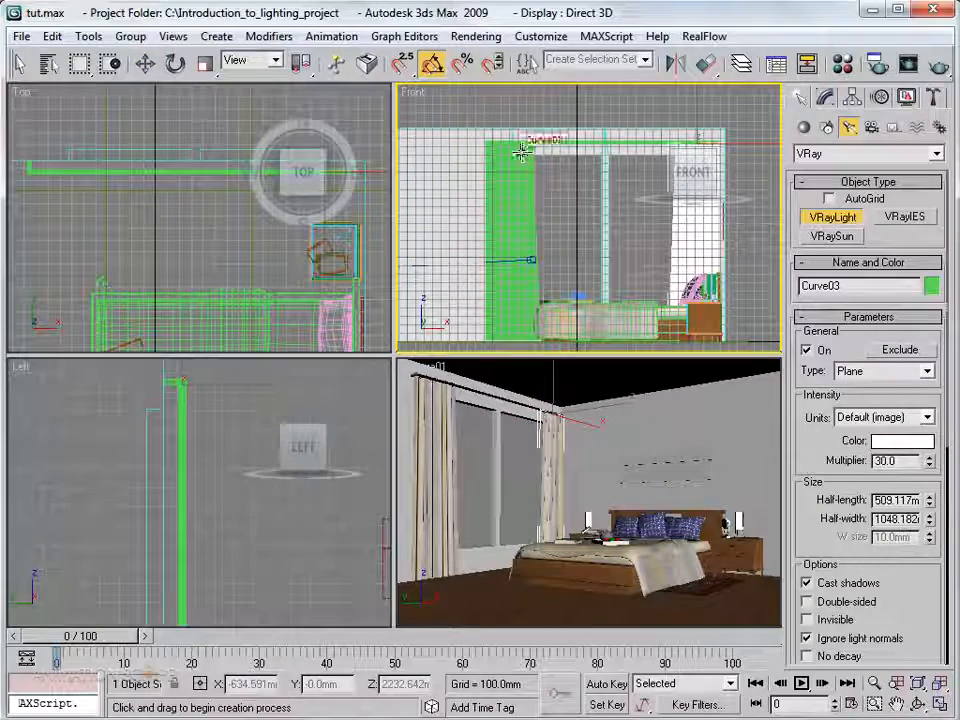
mouse_move(521, 152)
left_mouse_down()
mouse_move(541, 178)
mouse_move(586, 301)
mouse_move(604, 318)
left_mouse_up()
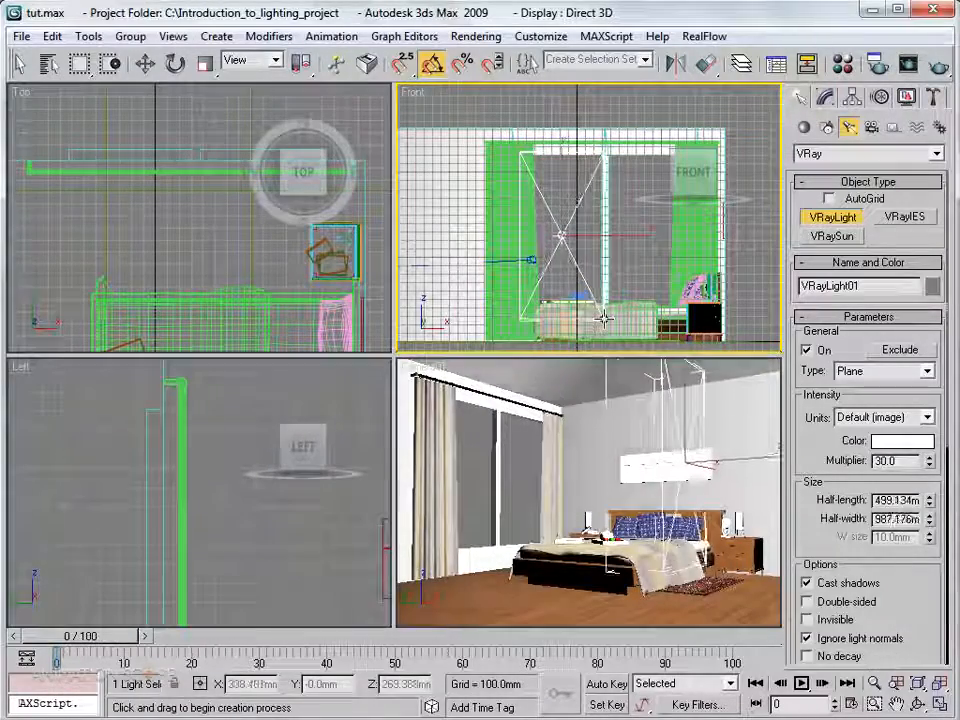
- Rotate the new light 180 degrees about the vertical axis with angle snap so it points away from the window wall
middle_click_drag(598, 270, 608, 233)
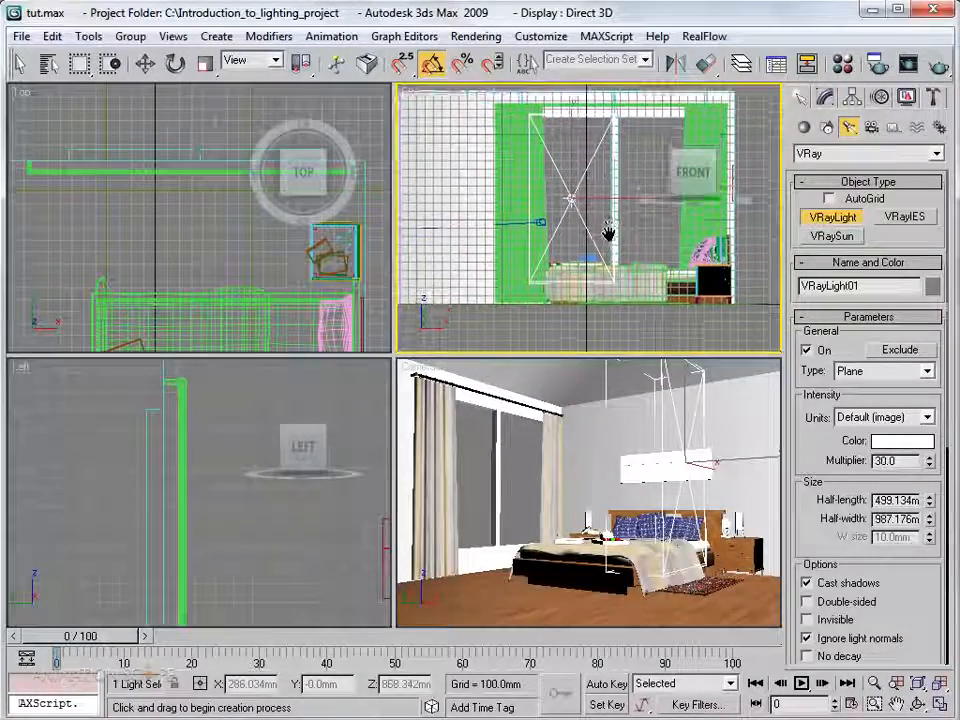
middle_click_drag(171, 467, 109, 462)
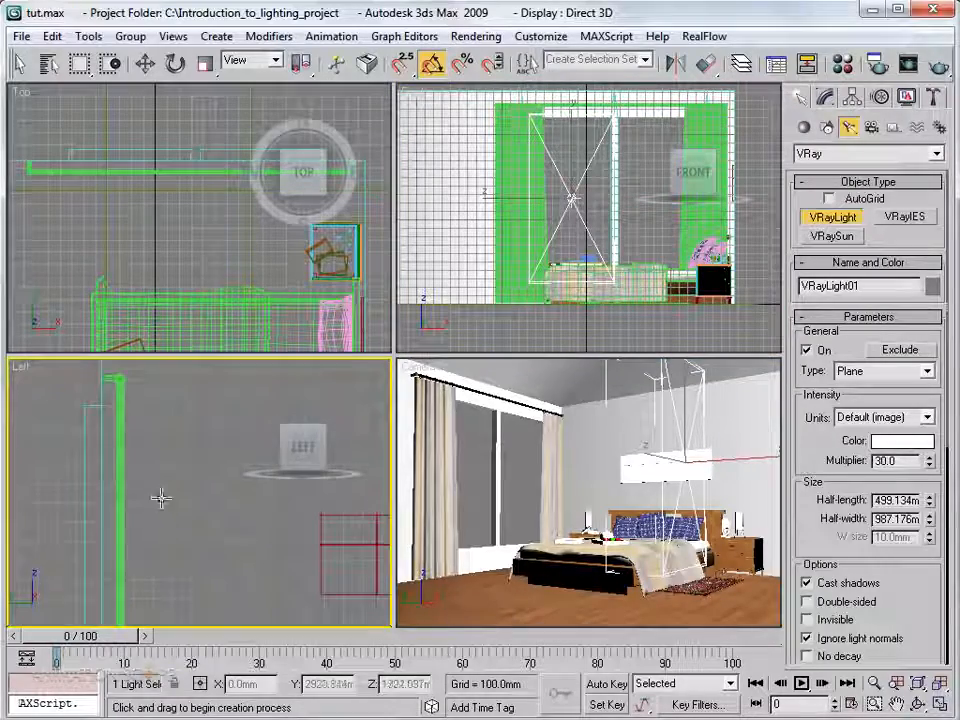
scroll(160, 497, "down", 5)
middle_click_drag(220, 498, 110, 505)
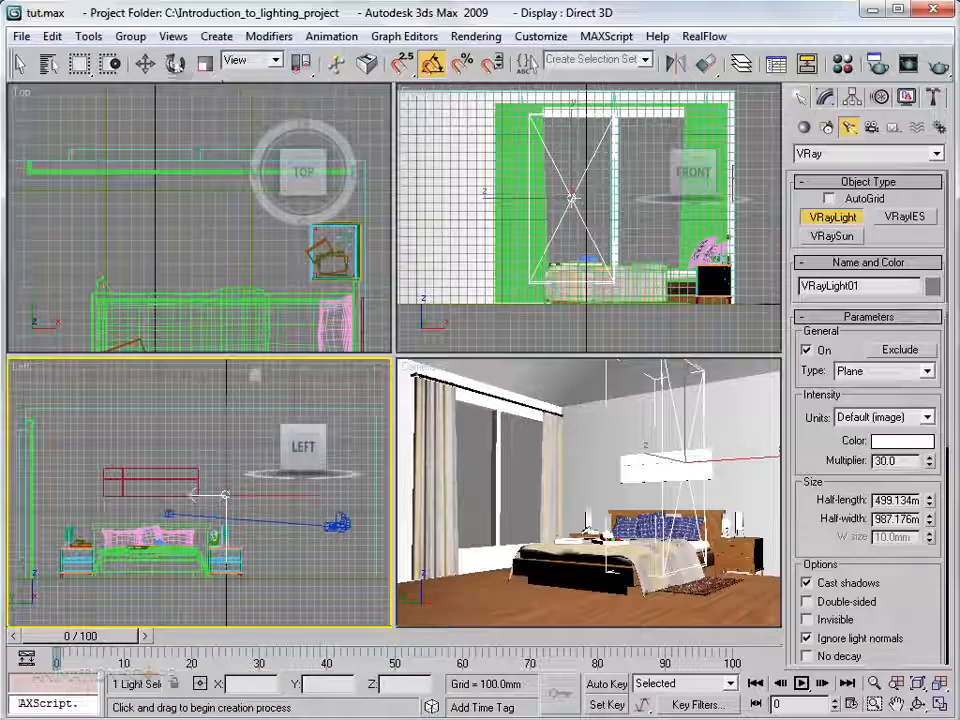
left_click(174, 64)
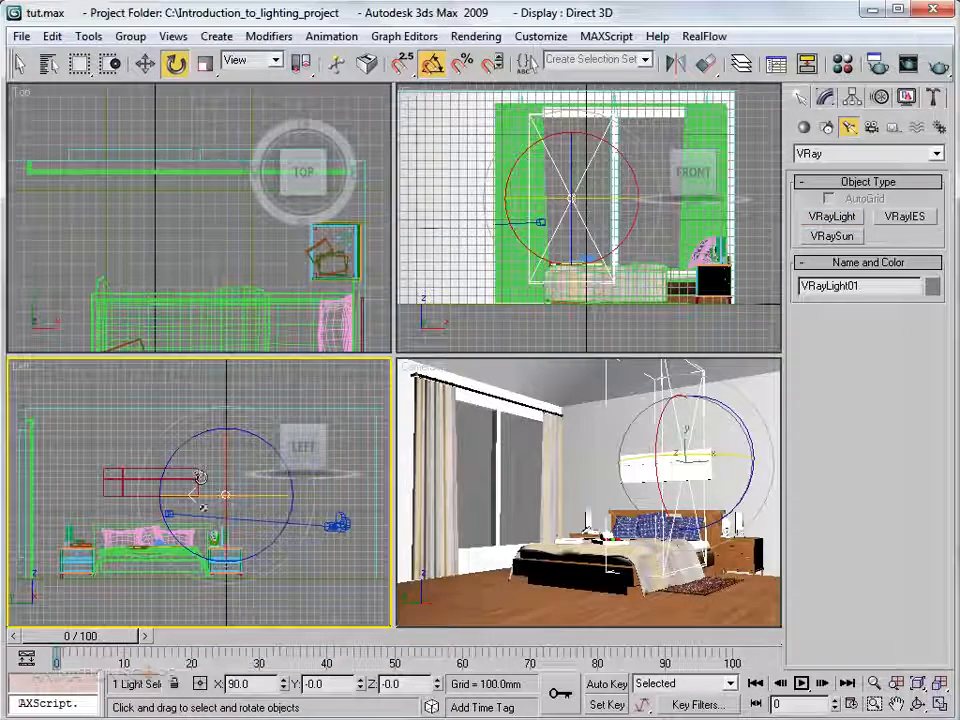
left_click(432, 64)
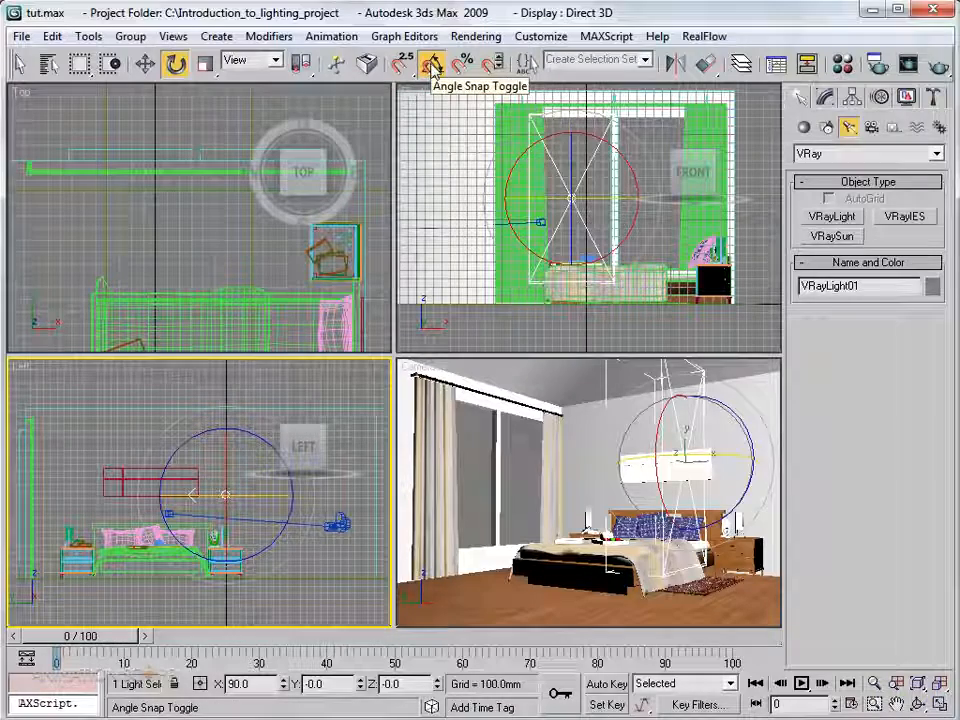
left_click_drag(183, 497, 349, 510)
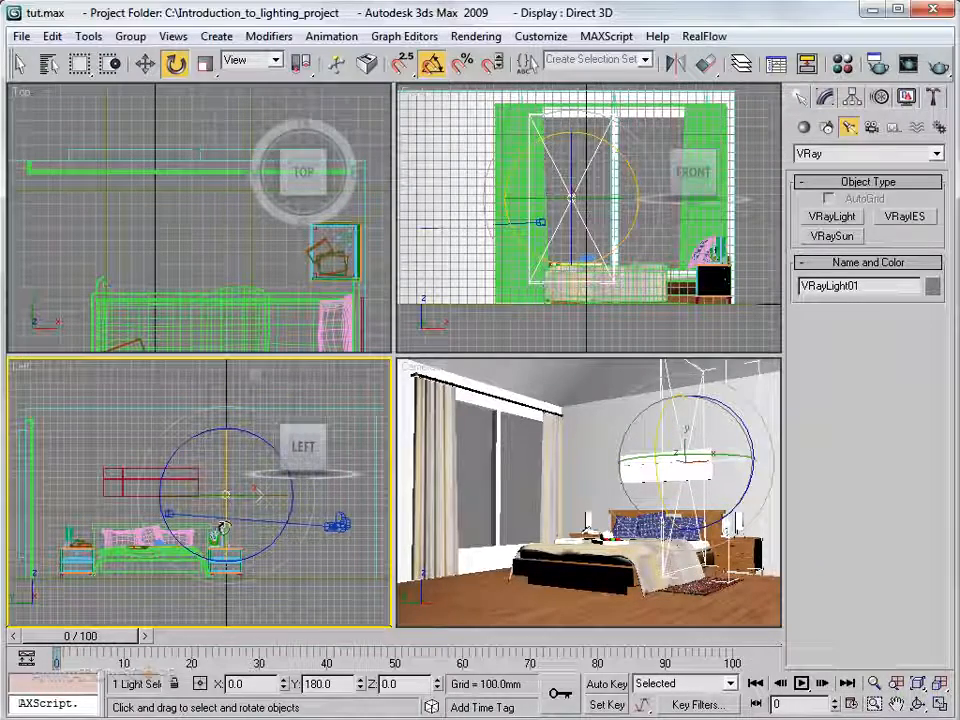
- Move the light in the Top view along Y to the window wall, at about Y 2978 mm
scroll(594, 300, "down", 4)
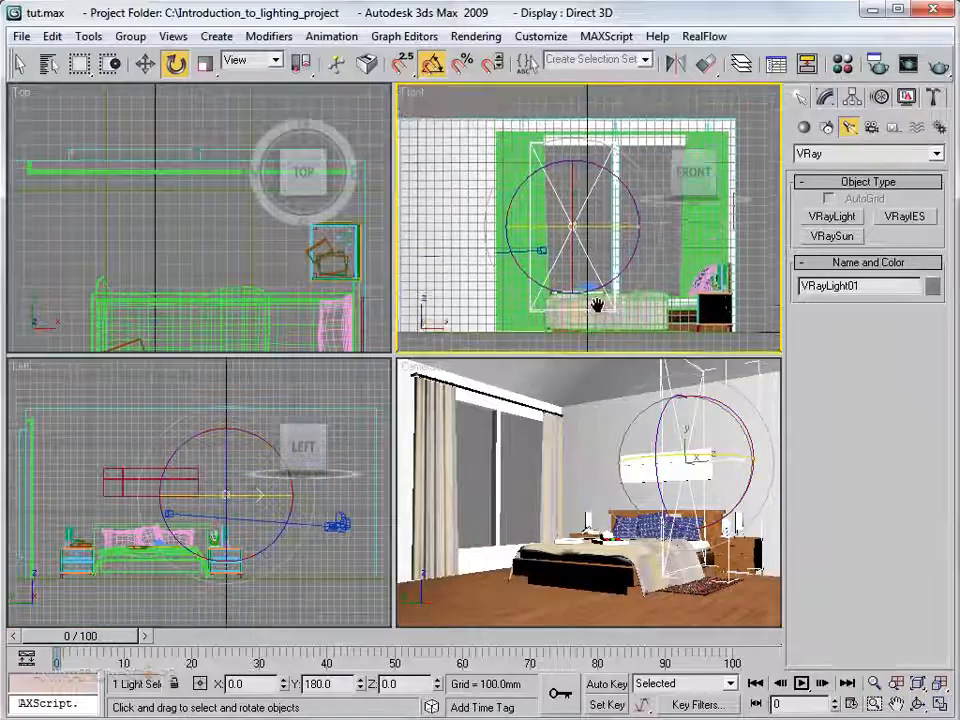
right_click(242, 266)
middle_click_drag(226, 257, 220, 127)
scroll(214, 206, "down", 3)
middle_click_drag(197, 236, 189, 311)
key("w")
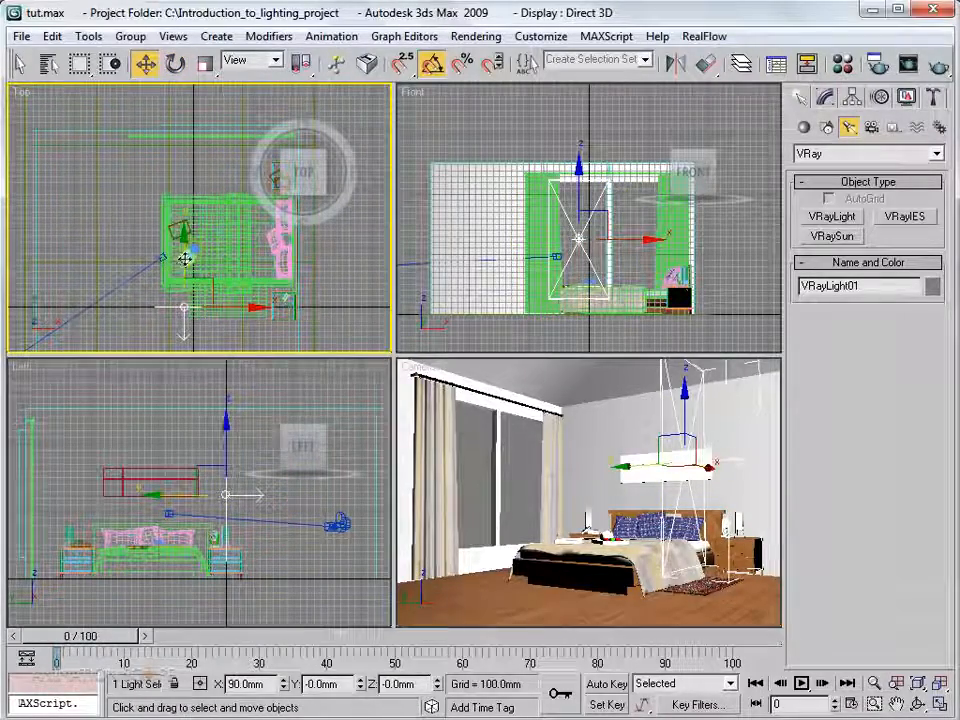
left_click_drag(185, 258, 182, 81)
- Align the light with the left window opening in the Top view, at about X -212 mm and Y 2951 mm
middle_click_drag(165, 180, 98, 328)
scroll(114, 313, "up", 4)
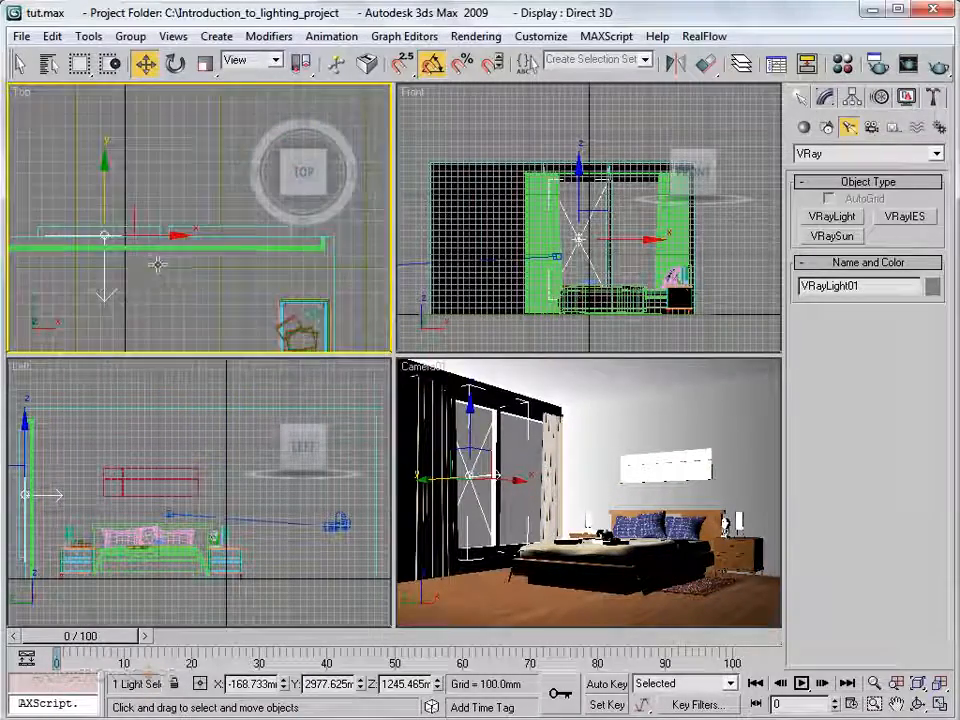
scroll(281, 266, "up", 4)
middle_click_drag(157, 264, 271, 268)
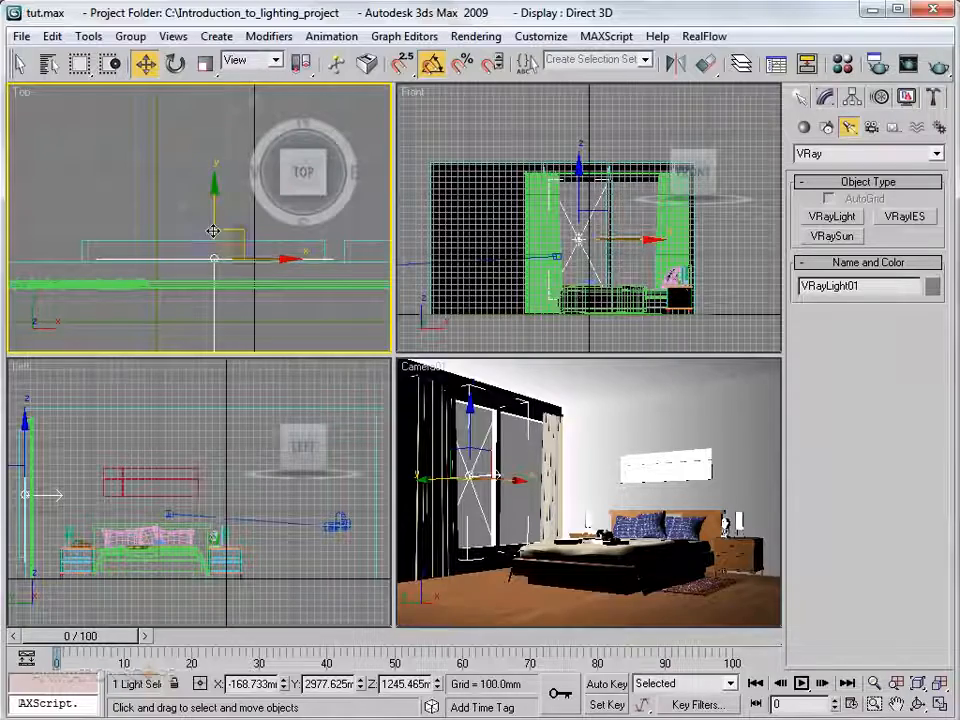
left_click_drag(216, 229, 248, 263)
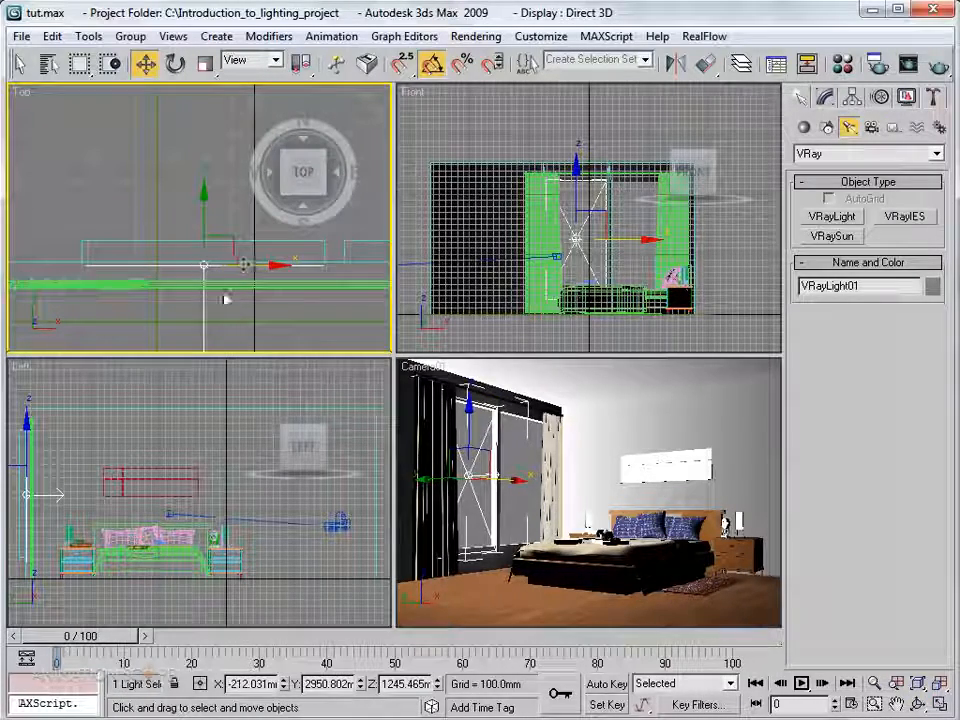
middle_click_drag(231, 281, 186, 273)
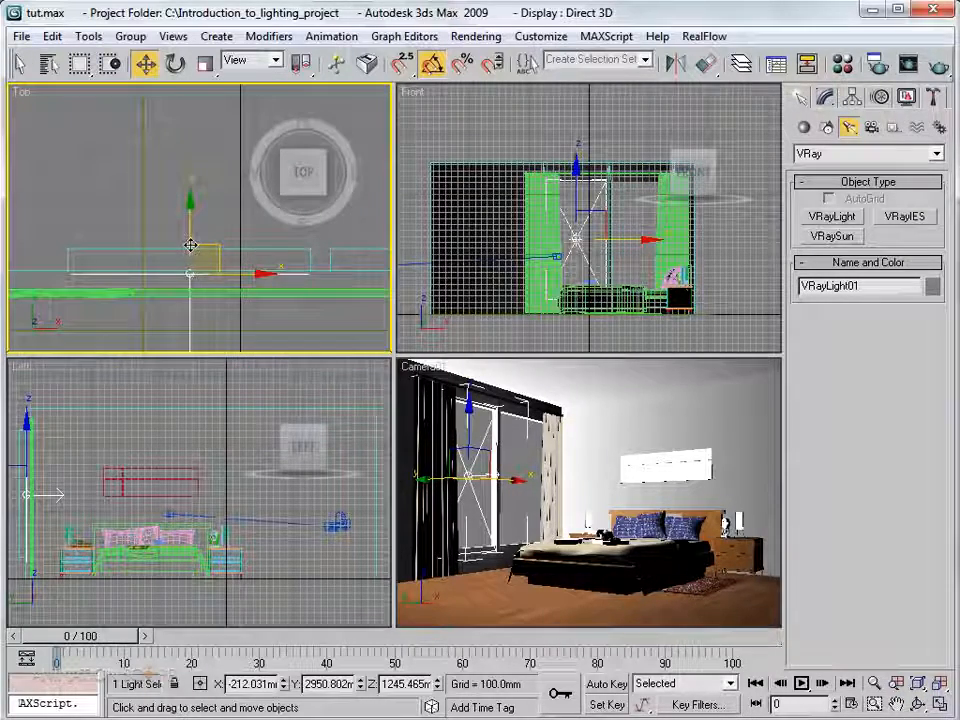
scroll(192, 255, "up", 3)
middle_click_drag(196, 264, 204, 254)
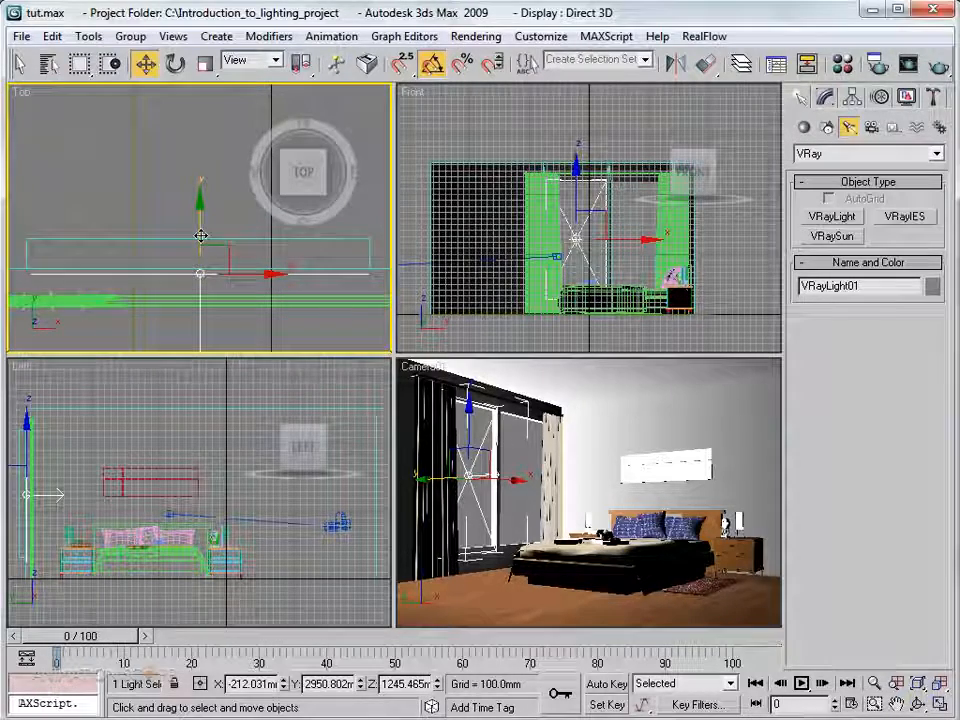
mouse_move(201, 281)
middle_mouse_down()
mouse_move(164, 272)
mouse_move(187, 293)
middle_mouse_up()
scroll(262, 292, "down", 1)
scroll(163, 268, "up", 1)
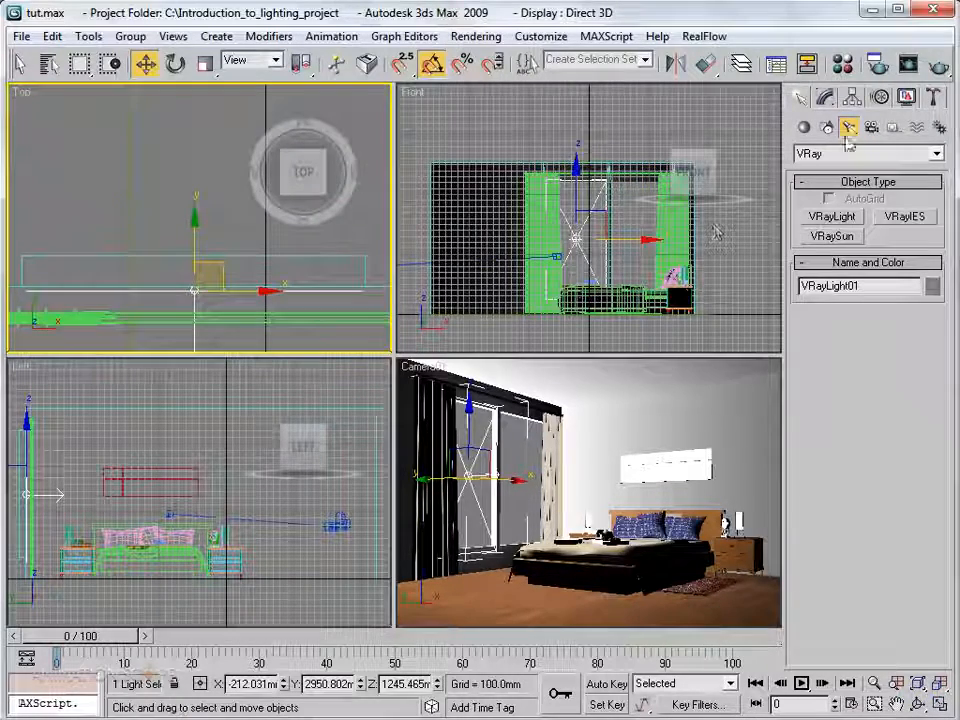
- Set the light's half-length to about 514 mm to span the window opening and nudge it to about Y 2957 mm
left_click(825, 97)
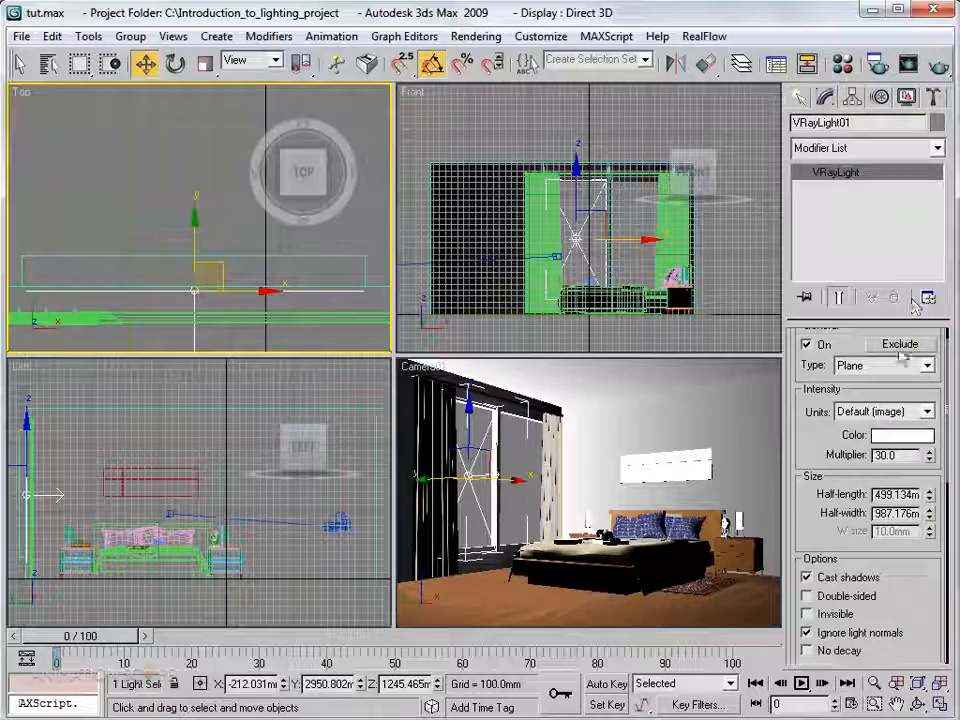
left_click(932, 492)
left_click(932, 493)
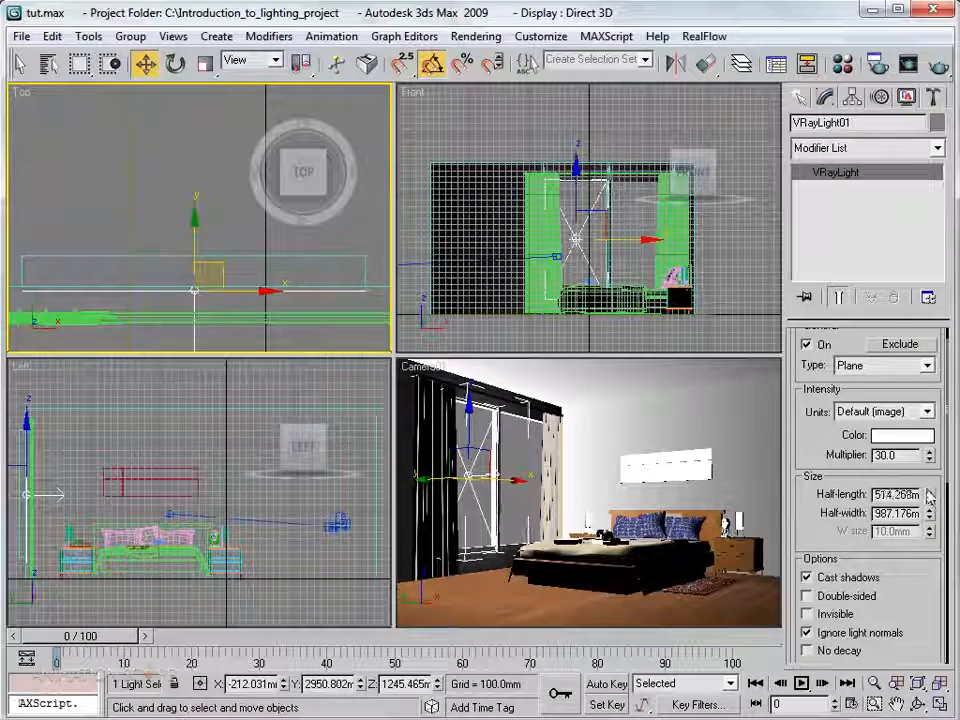
left_click_drag(200, 257, 199, 255)
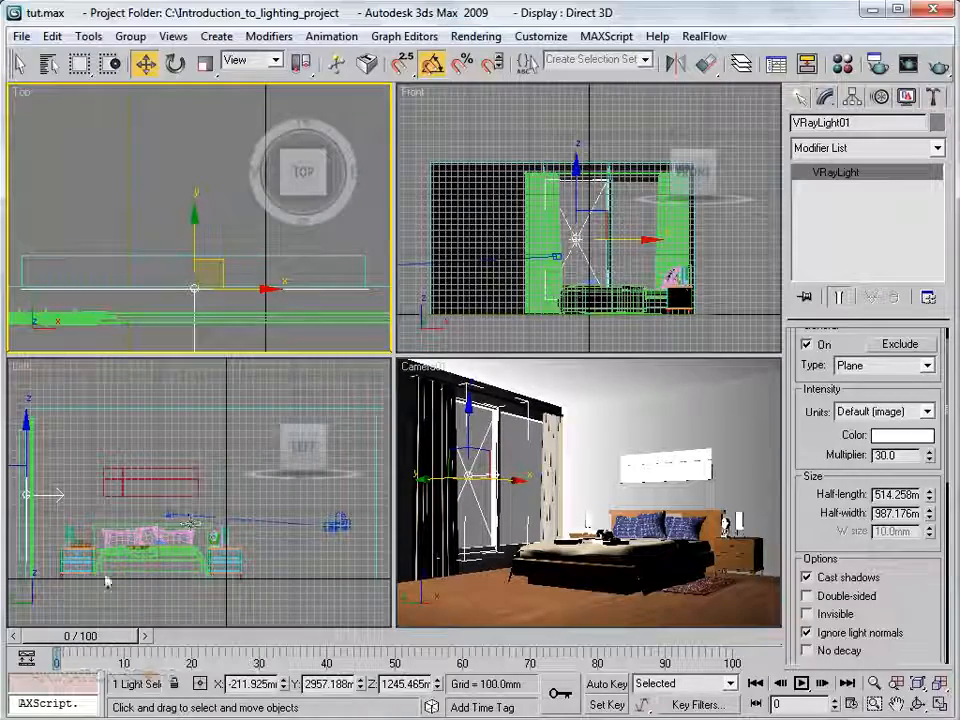
- Set the light's half-width to about 958 mm and raise it to about Z 1257 mm to fit the window height
middle_click_drag(107, 581, 227, 550)
scroll(229, 540, "up", 4)
scroll(227, 550, "down", 2)
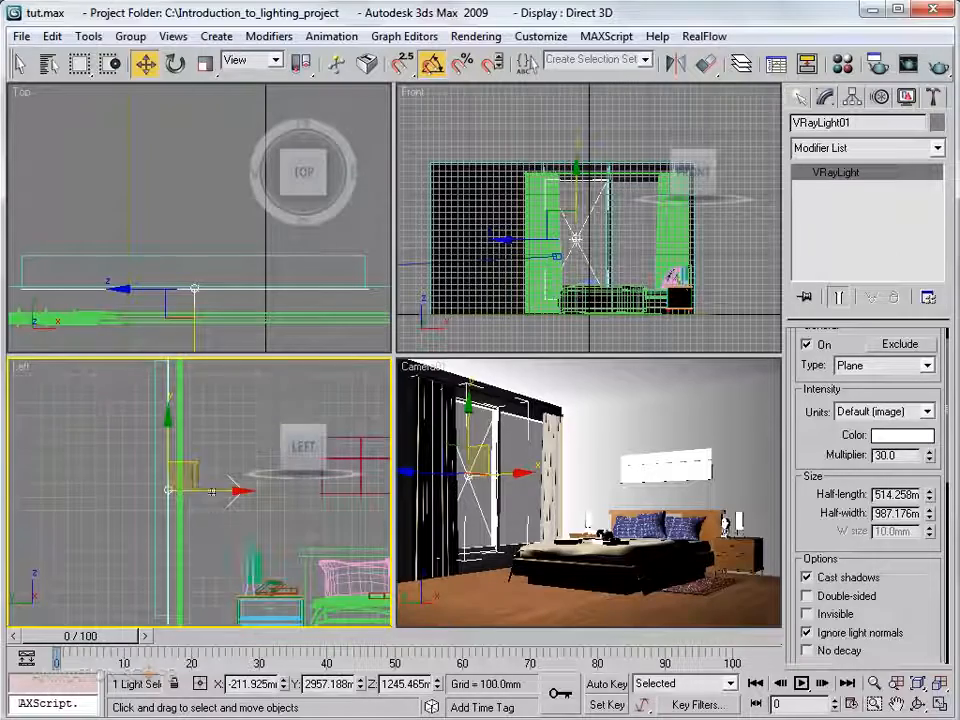
middle_click_drag(212, 491, 200, 385)
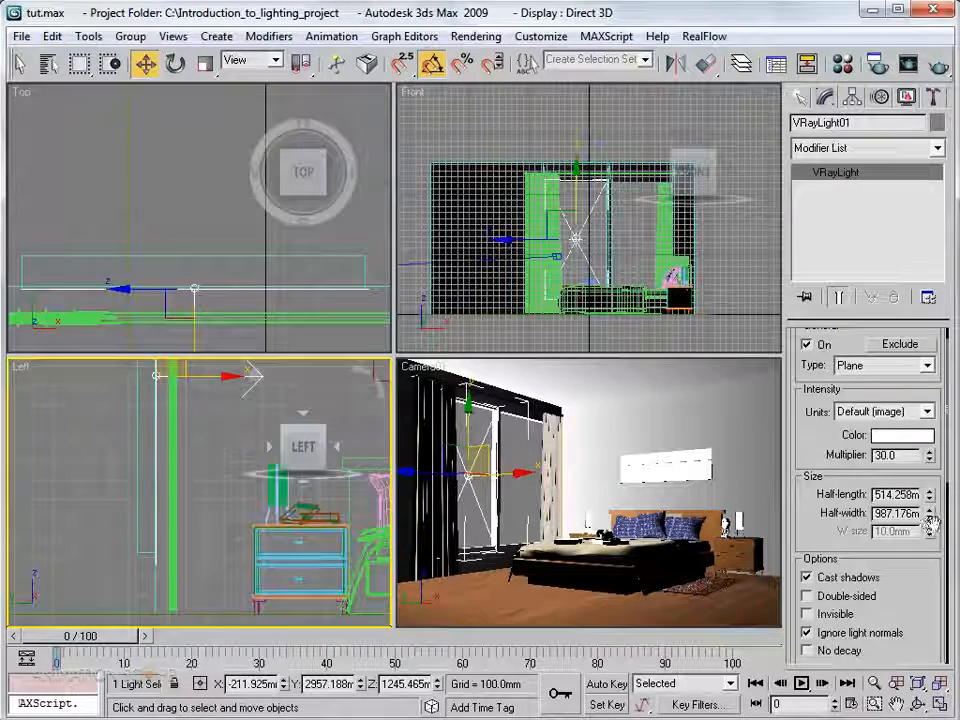
left_click_drag(930, 520, 935, 527)
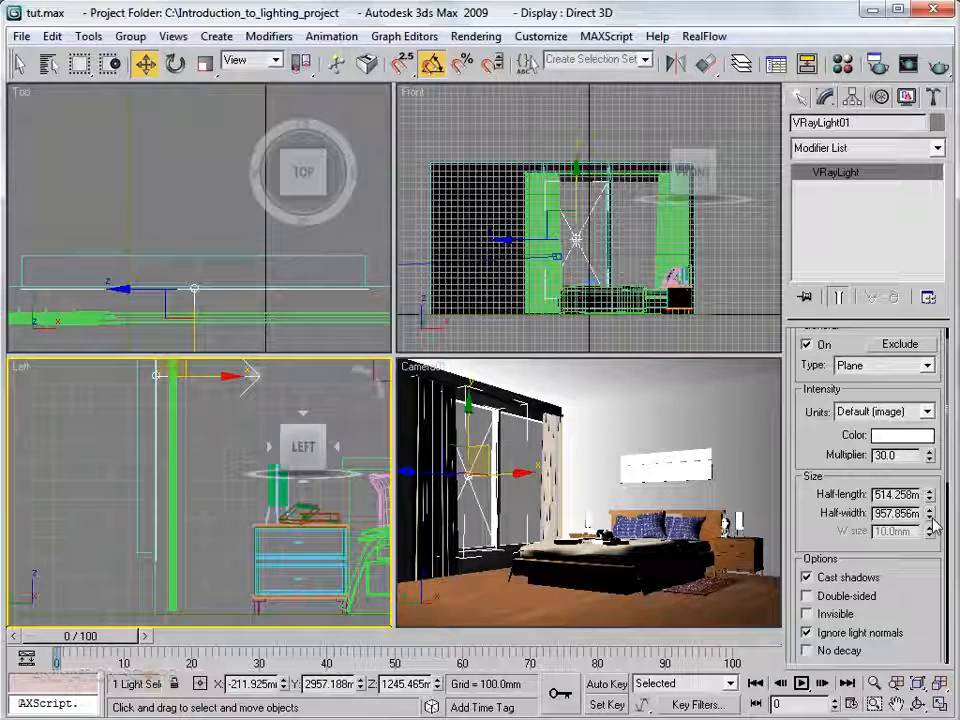
middle_click_drag(212, 376, 205, 486)
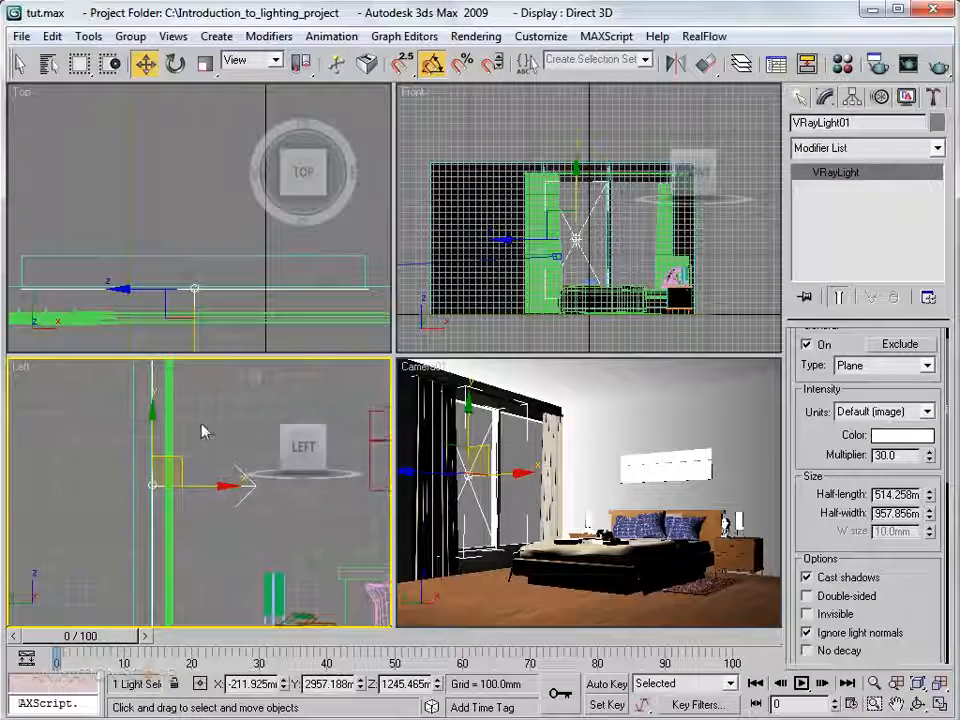
middle_click_drag(202, 432, 135, 537)
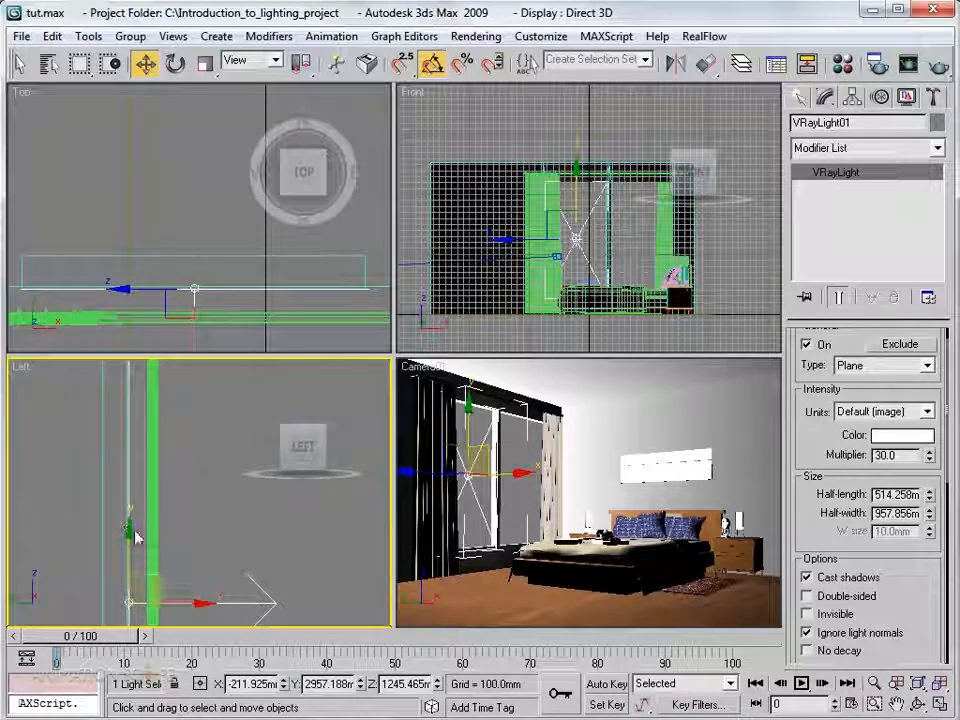
left_click_drag(131, 530, 130, 525)
- Clone the light once as an instance onto the right window opening, at about X 890 mm
scroll(147, 512, "down", 2)
middle_click_drag(147, 512, 83, 414)
scroll(186, 275, "down", 2)
middle_click_drag(186, 274, 169, 262)
scroll(169, 262, "down", 2)
middle_click_drag(233, 265, 189, 291)
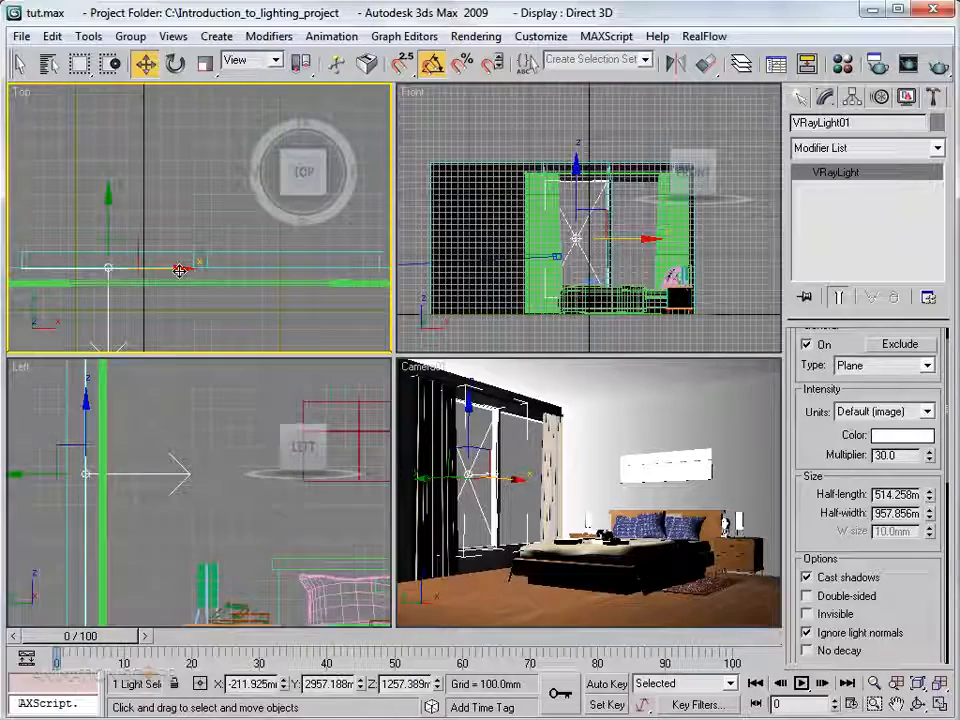
left_click_drag(182, 268, 364, 280, "shift")
left_click(381, 330)
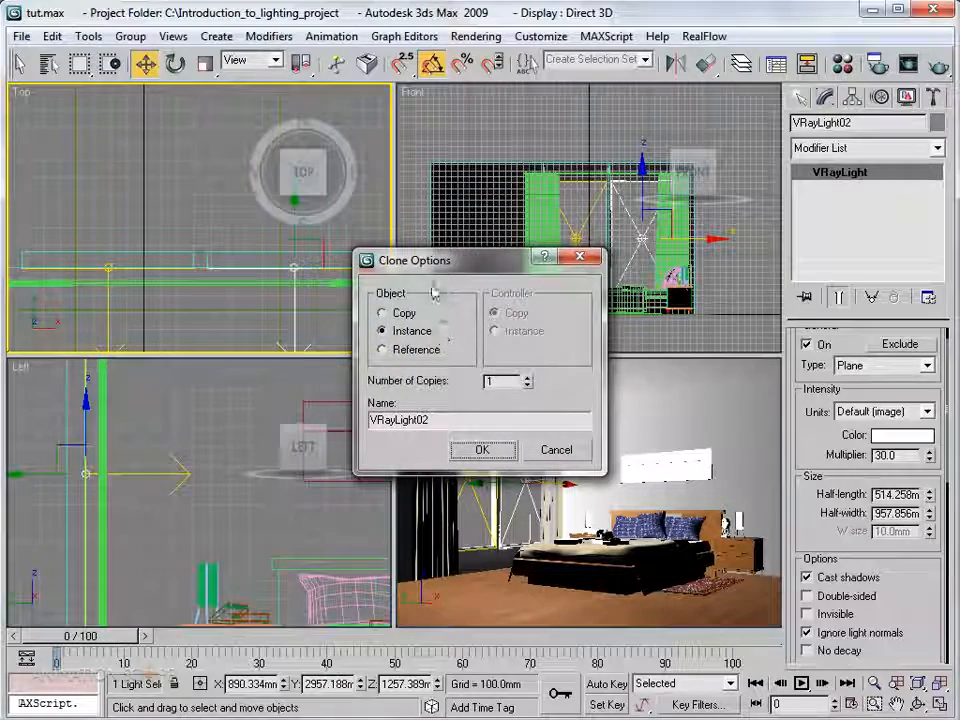
left_click_drag(442, 258, 466, 216)
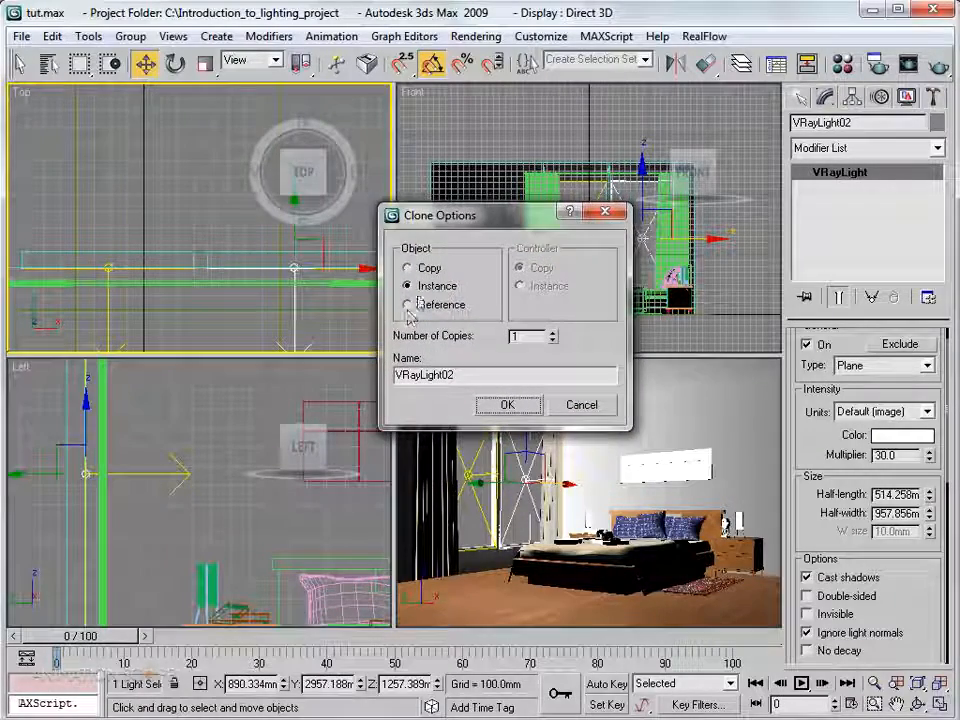
left_click(505, 405)
scroll(218, 287, "up", 2)
middle_click_drag(240, 268, 98, 227)
scroll(98, 227, "up", 1)
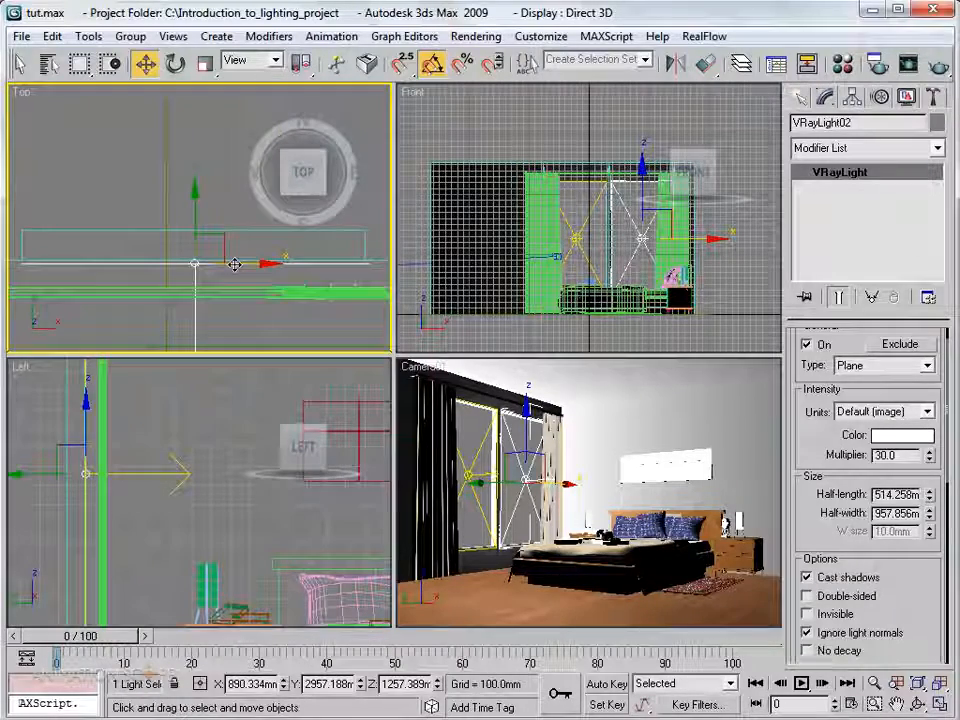
- Render the Camera01 view to test the direct light from the two window lights
left_click(484, 370)
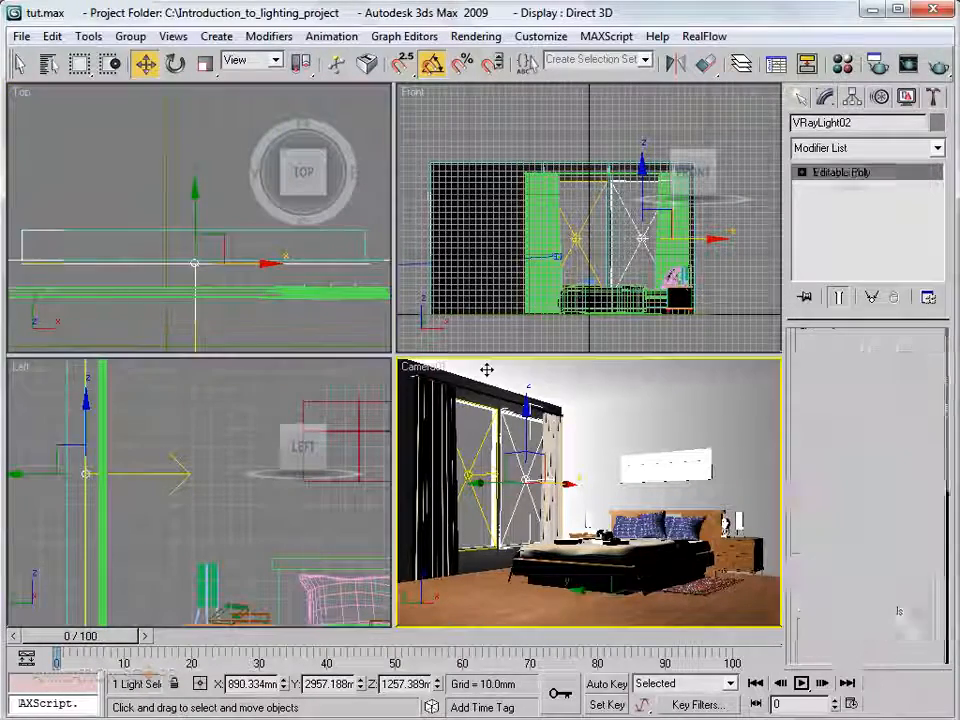
left_click(938, 63)
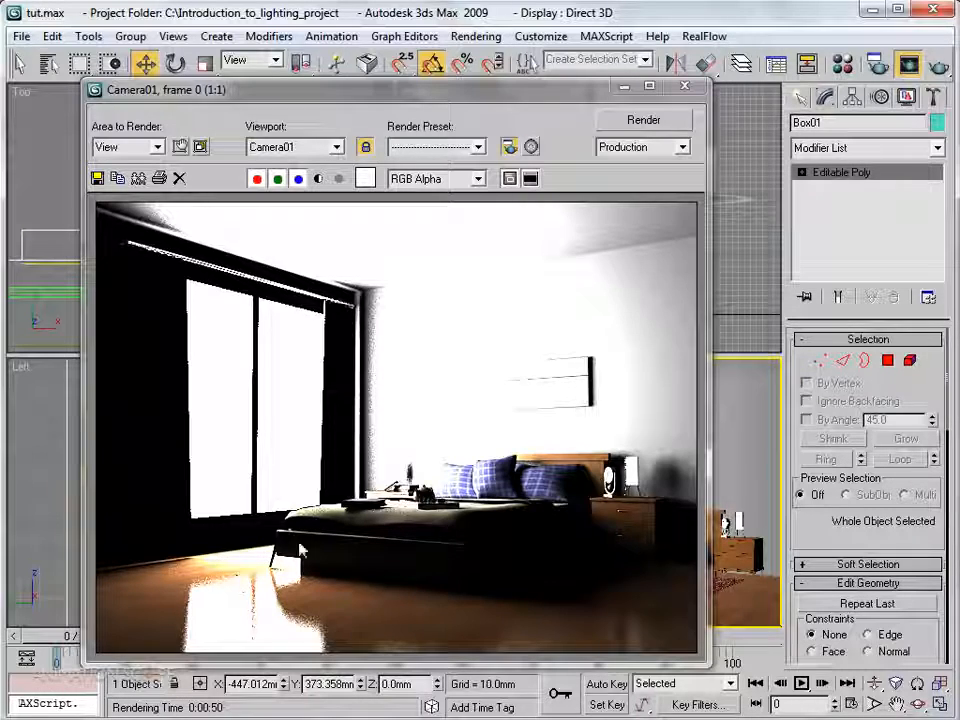
left_click_drag(392, 101, 400, 94)
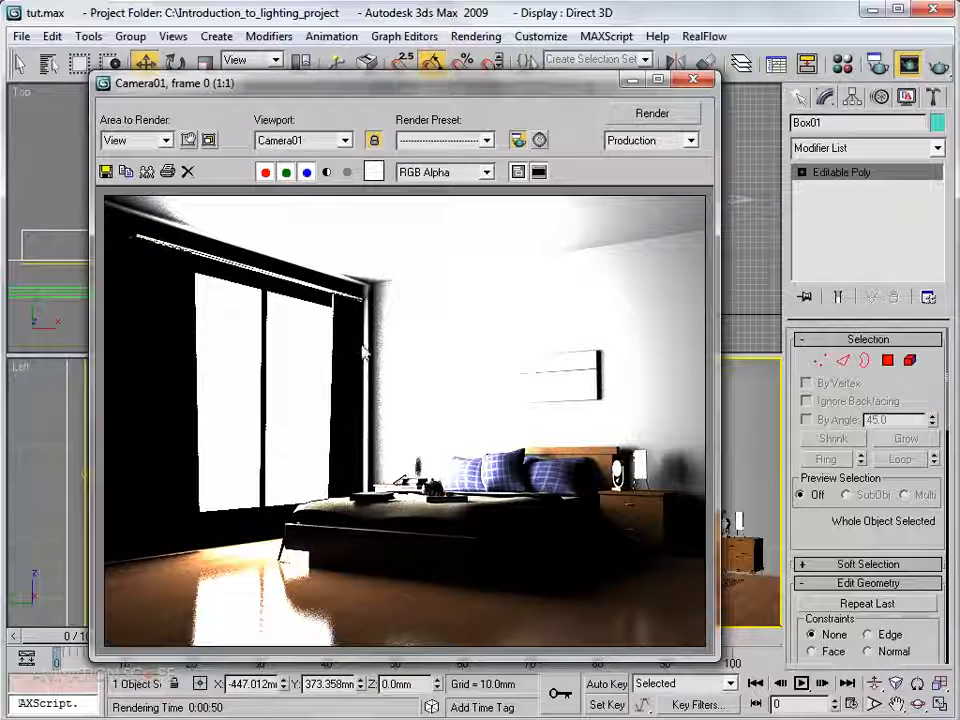
- Turn on V-Ray indirect illumination (GI) in the render settings
left_click(876, 64)
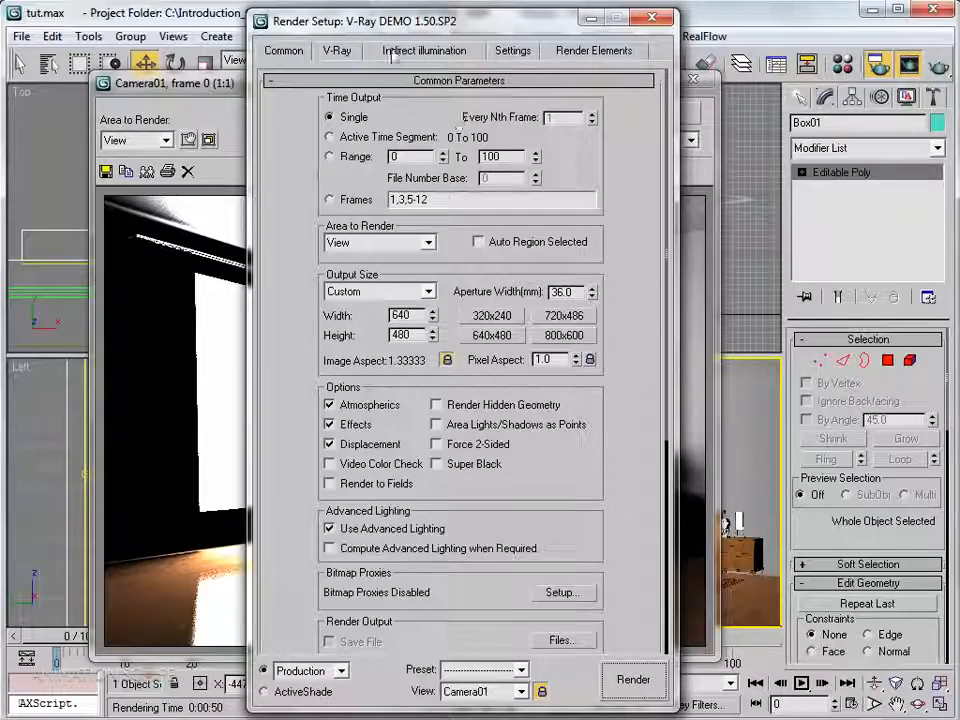
left_click_drag(395, 33, 513, 41)
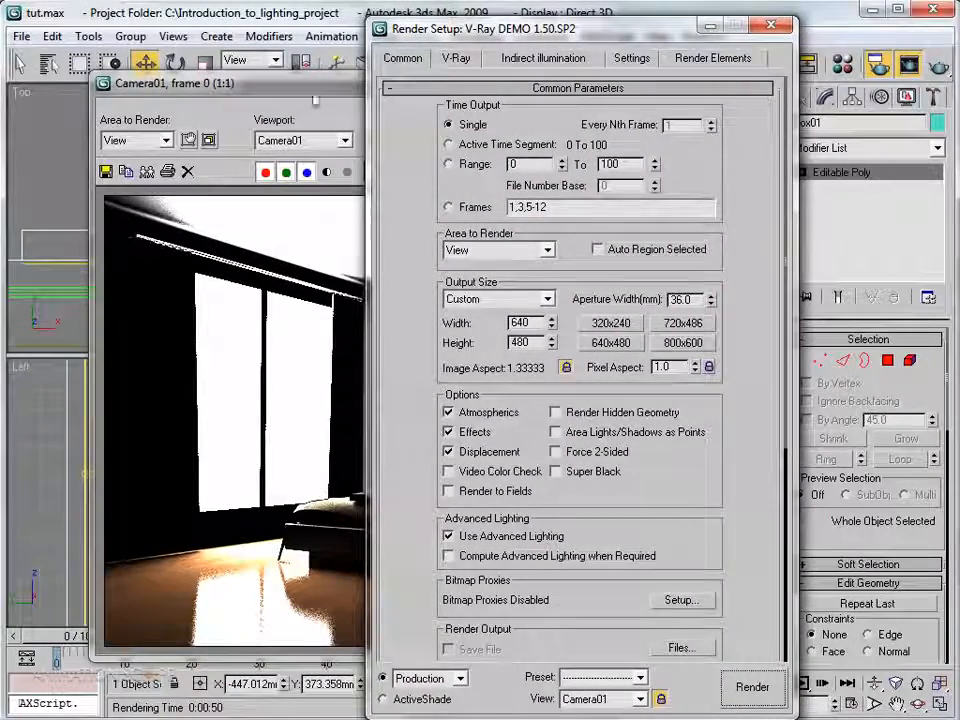
left_click(360, 213)
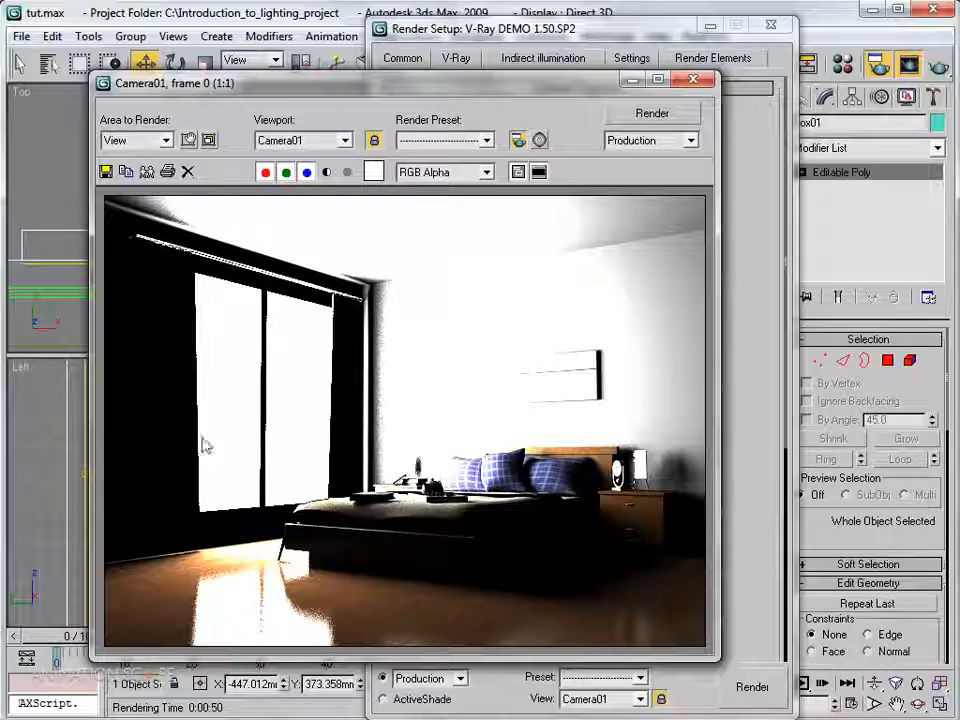
left_click(412, 24)
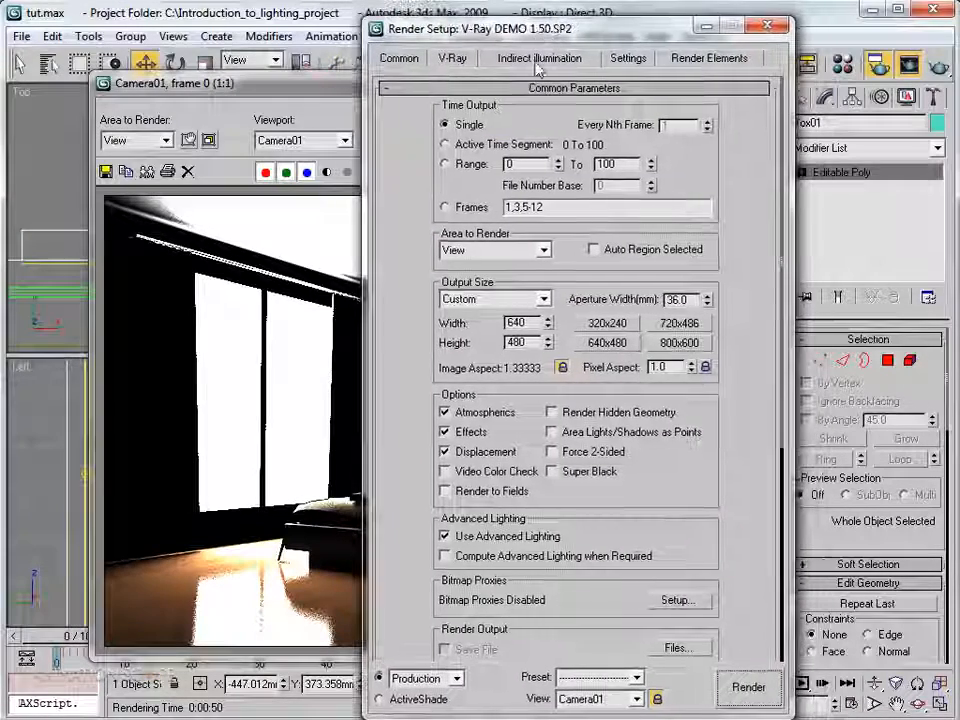
left_click(538, 58)
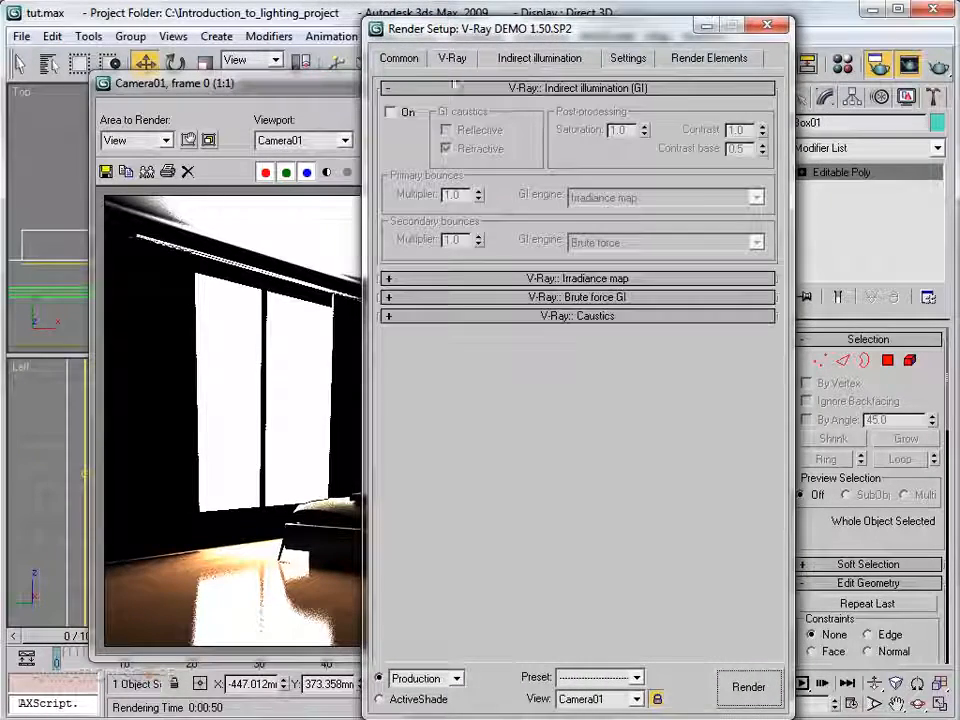
left_click(391, 112)
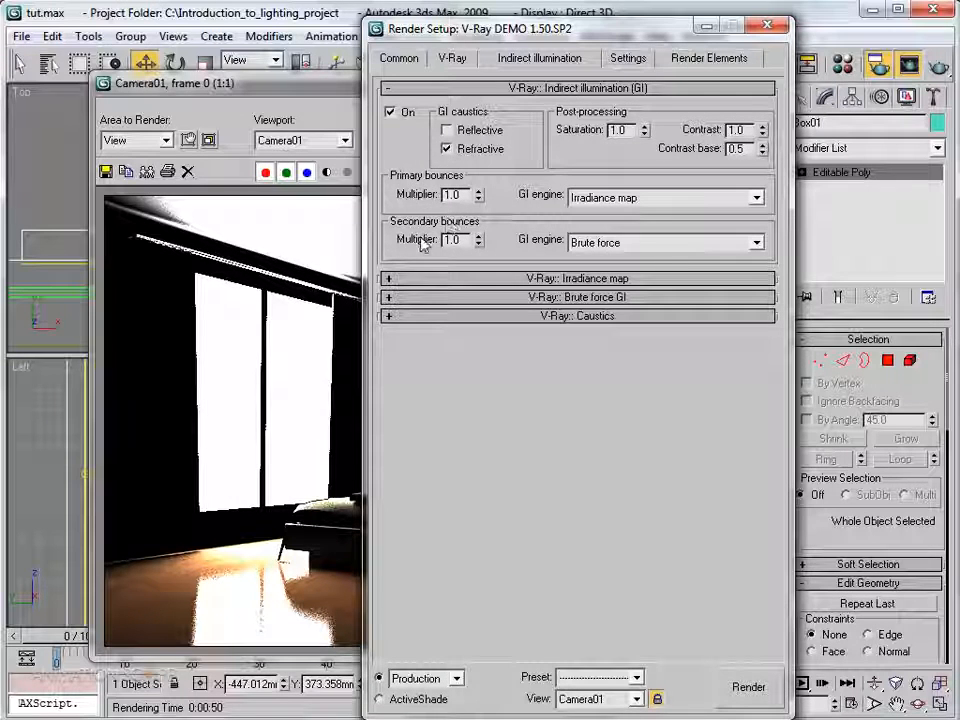
- Use Irradiance map as the GI engine for primary bounces and Light cache for secondary bounces
left_click(625, 200)
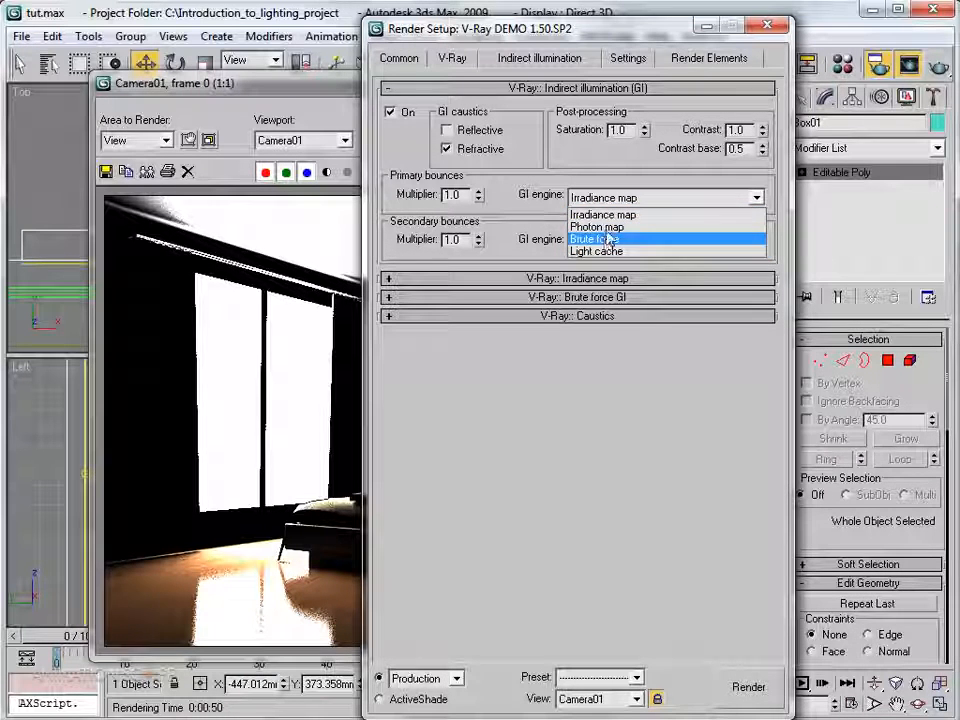
left_click(608, 215)
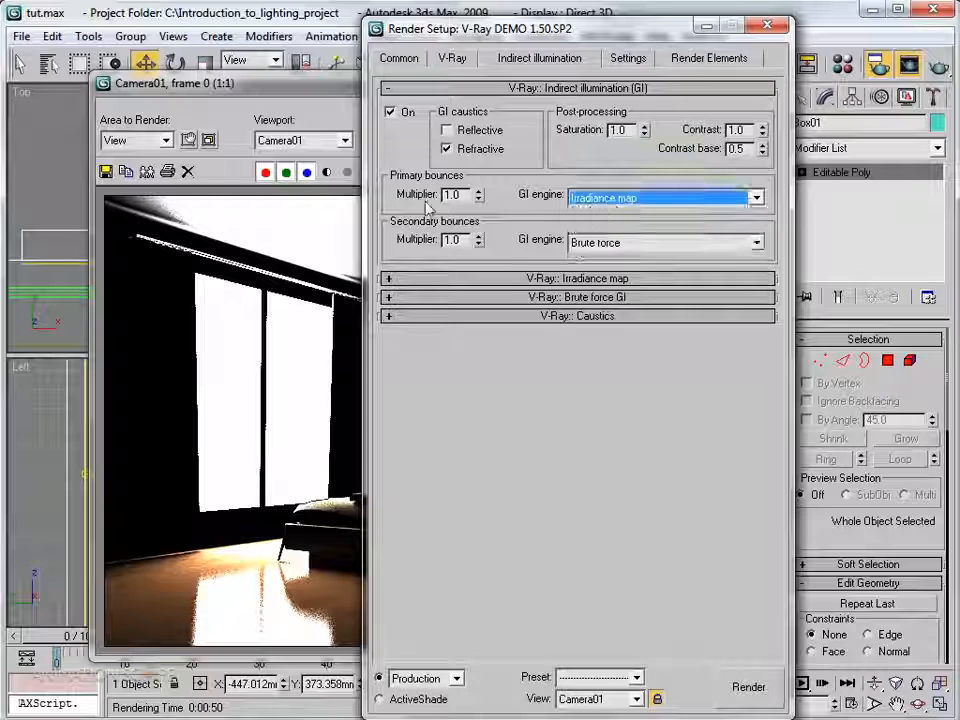
left_click(580, 244)
left_click(582, 297)
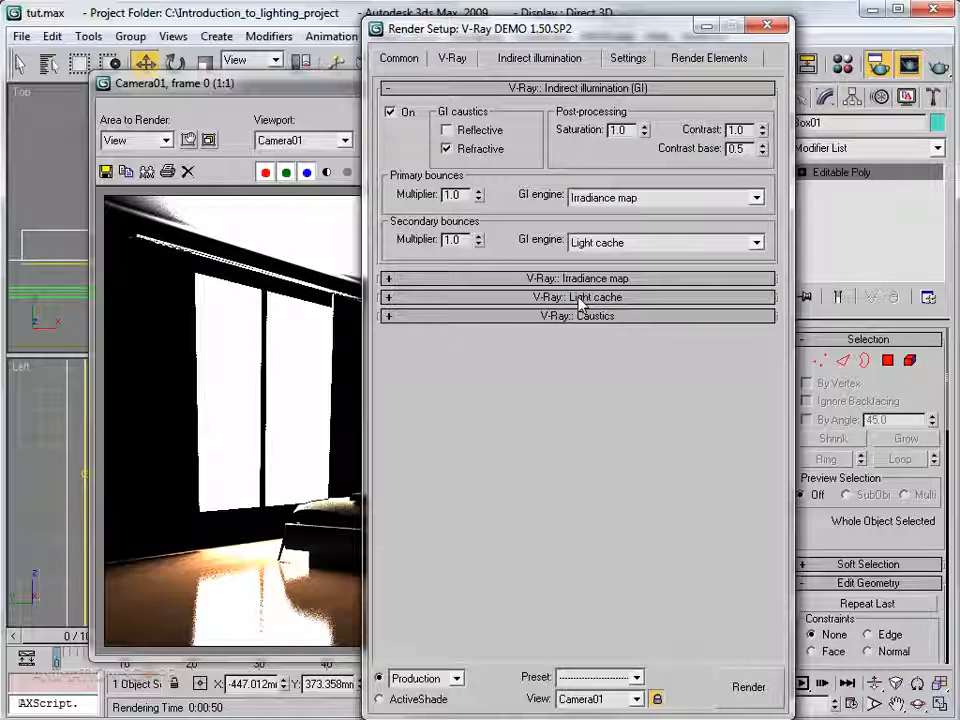
- Put away the rendered frame and the render settings to uncover the viewports
left_click_drag(605, 38, 670, 135)
left_click(436, 80)
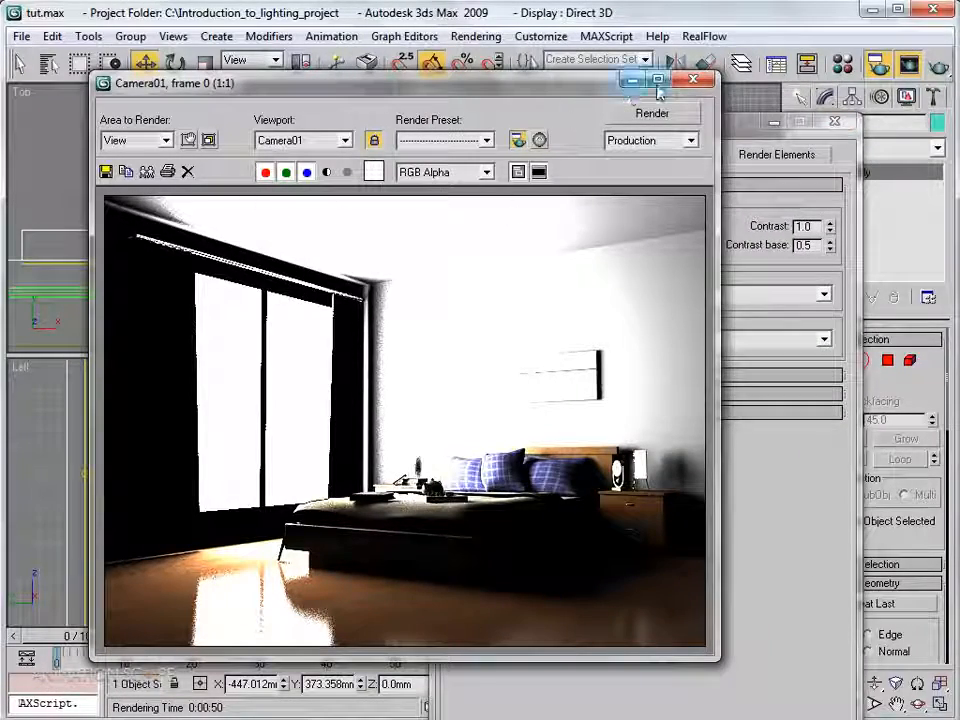
left_click(698, 81)
left_click(761, 108)
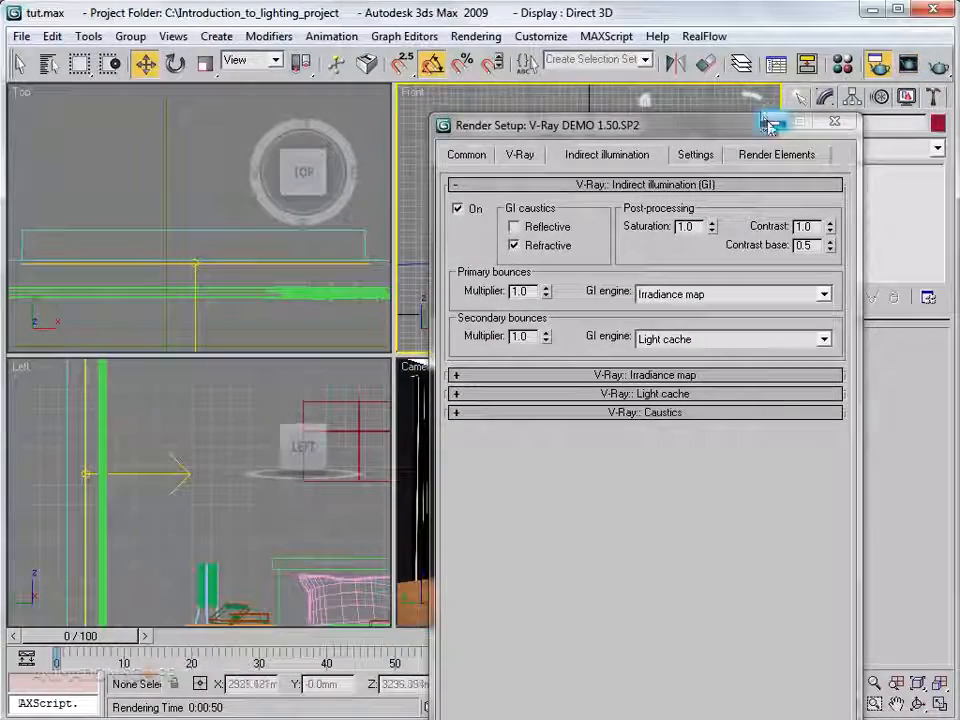
left_click(772, 122)
- Lower the intensity multiplier of the instanced window lights to 10
left_click(470, 475)
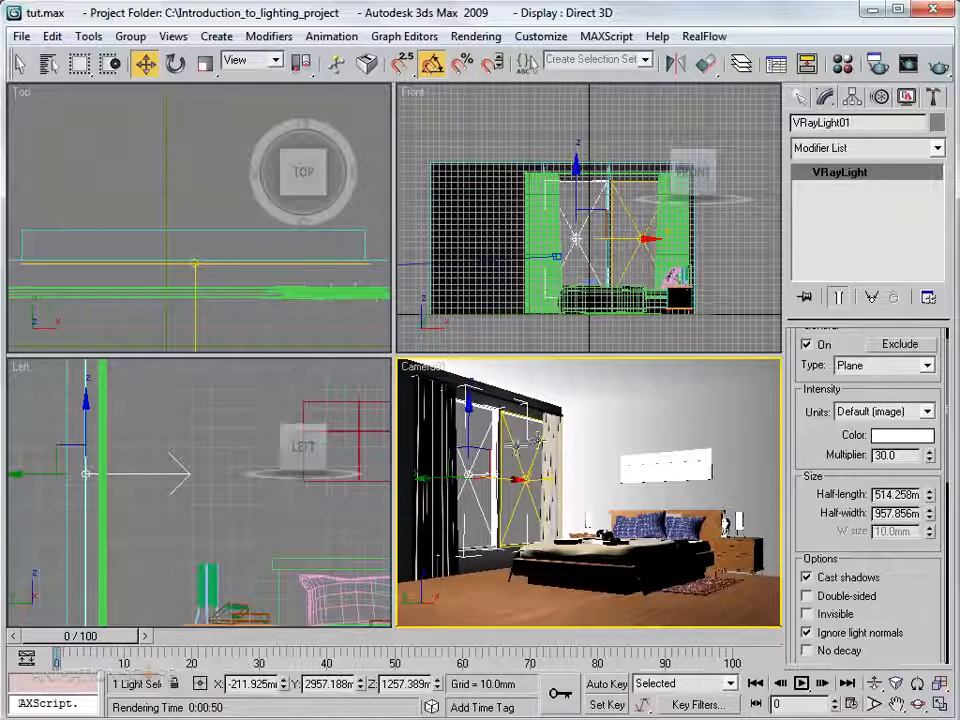
double_click(888, 455)
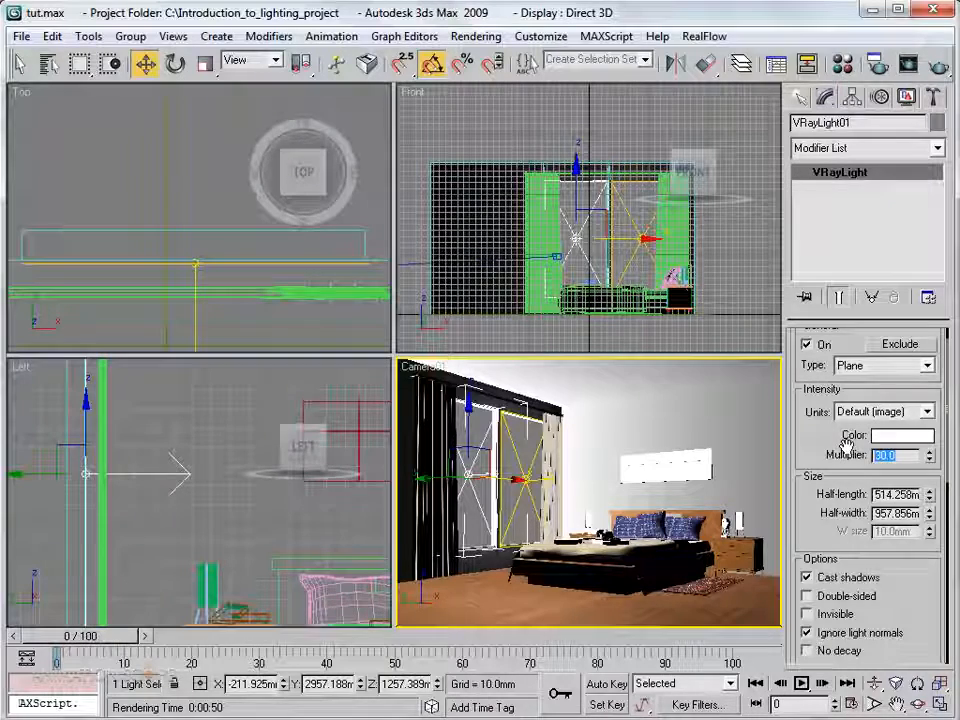
type("10")
key("Return")
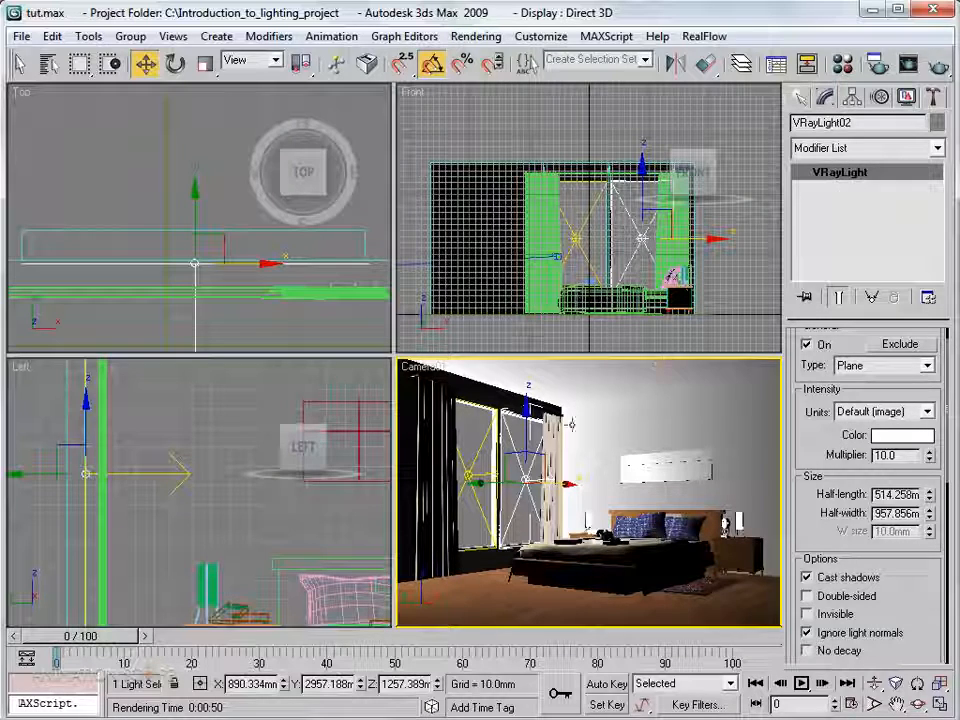
left_click(485, 432)
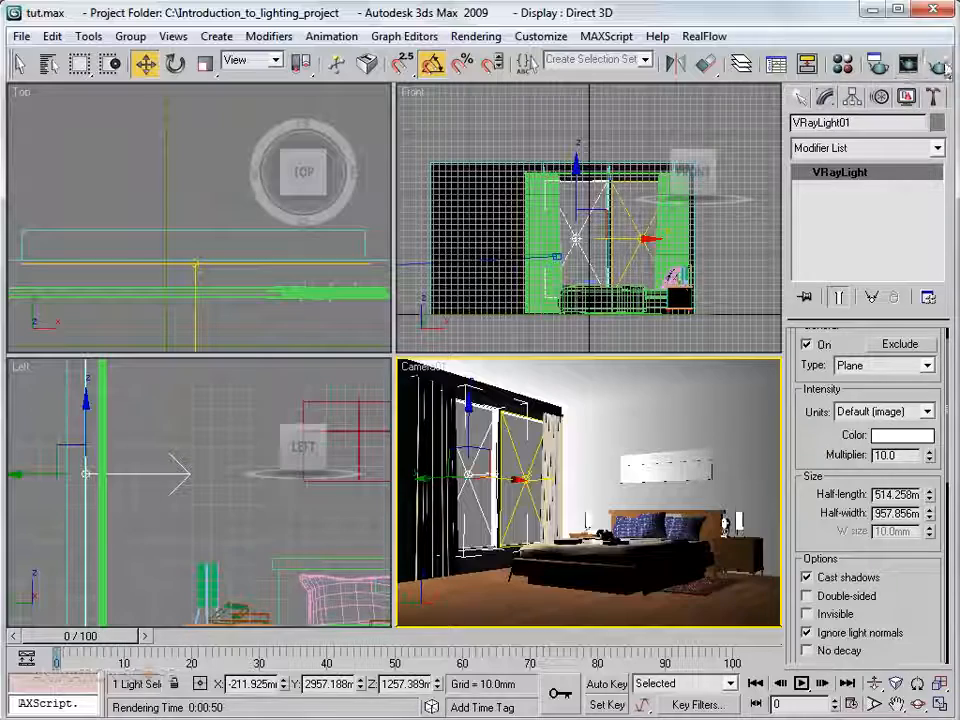
- Start a test render of the Camera01 view and cancel it
left_click(877, 66)
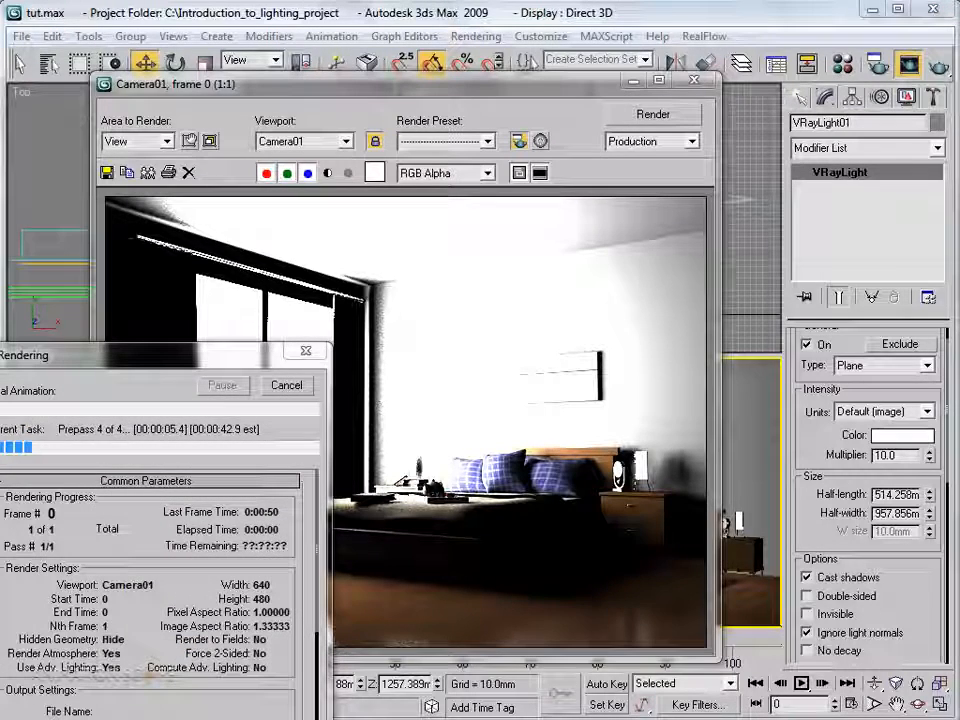
left_click(286, 385)
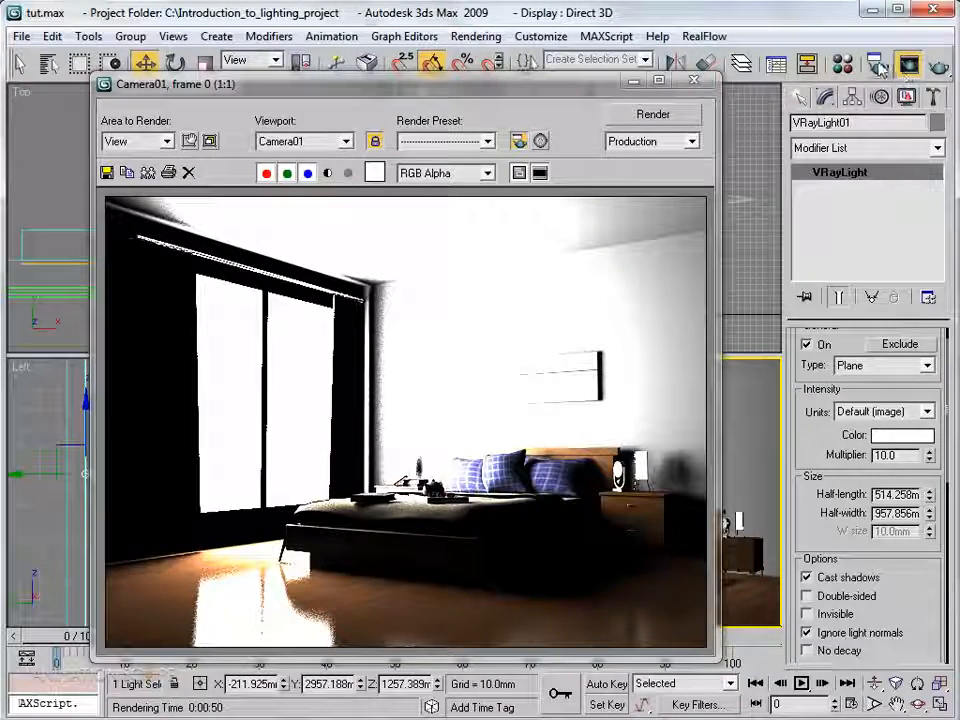
- Set the irradiance map's built-in preset to Low in the indirect illumination settings
key("F10")
left_click_drag(662, 128, 590, 60)
left_click(546, 90)
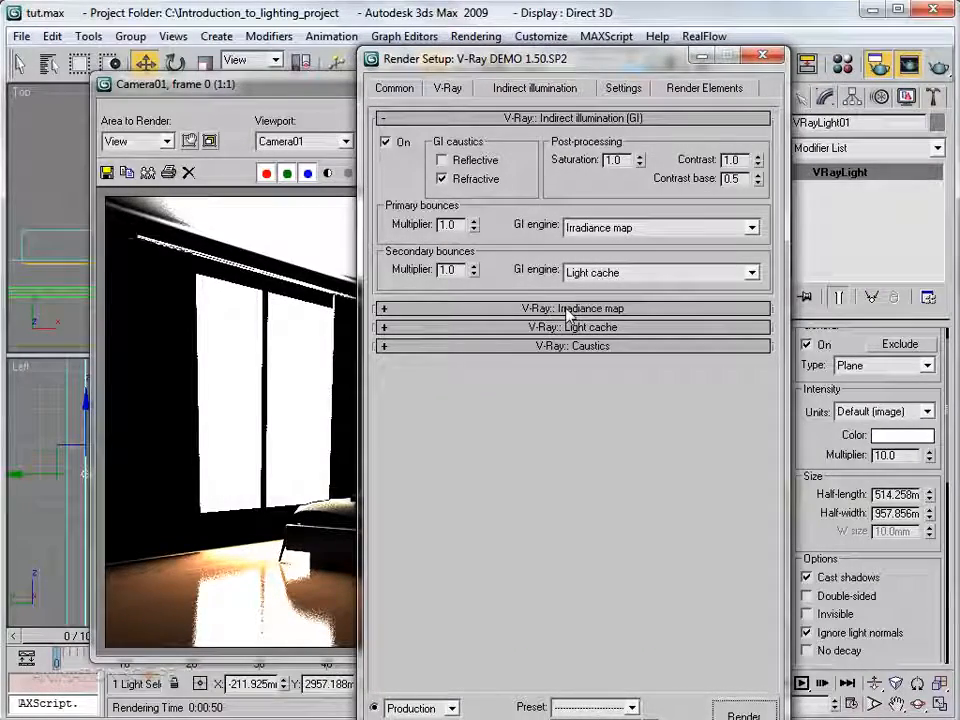
left_click(567, 309)
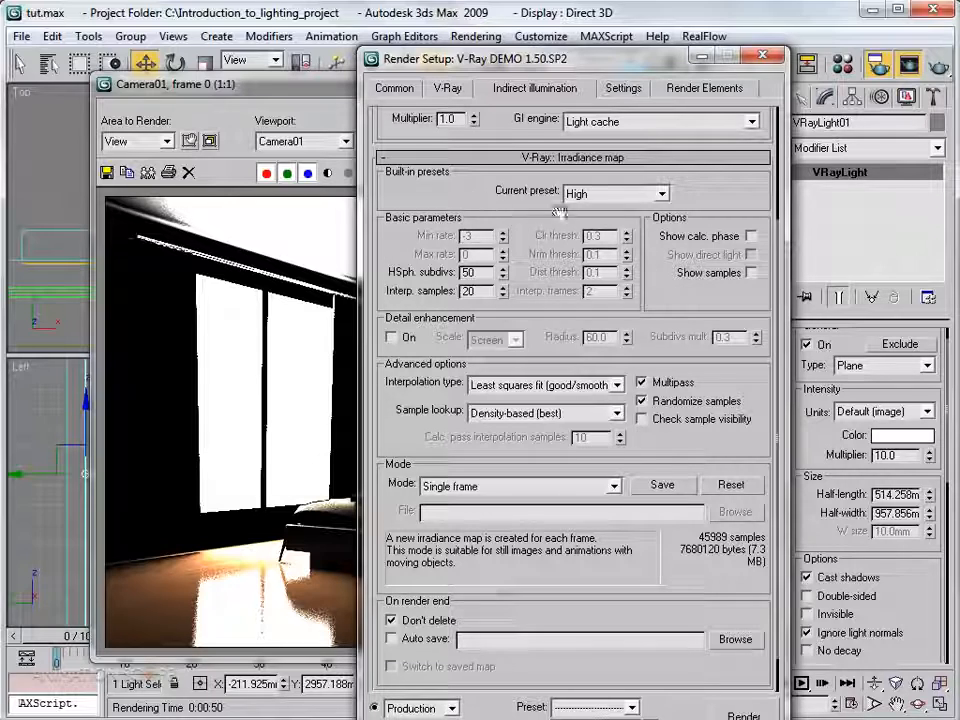
left_click(634, 193)
left_click(612, 240)
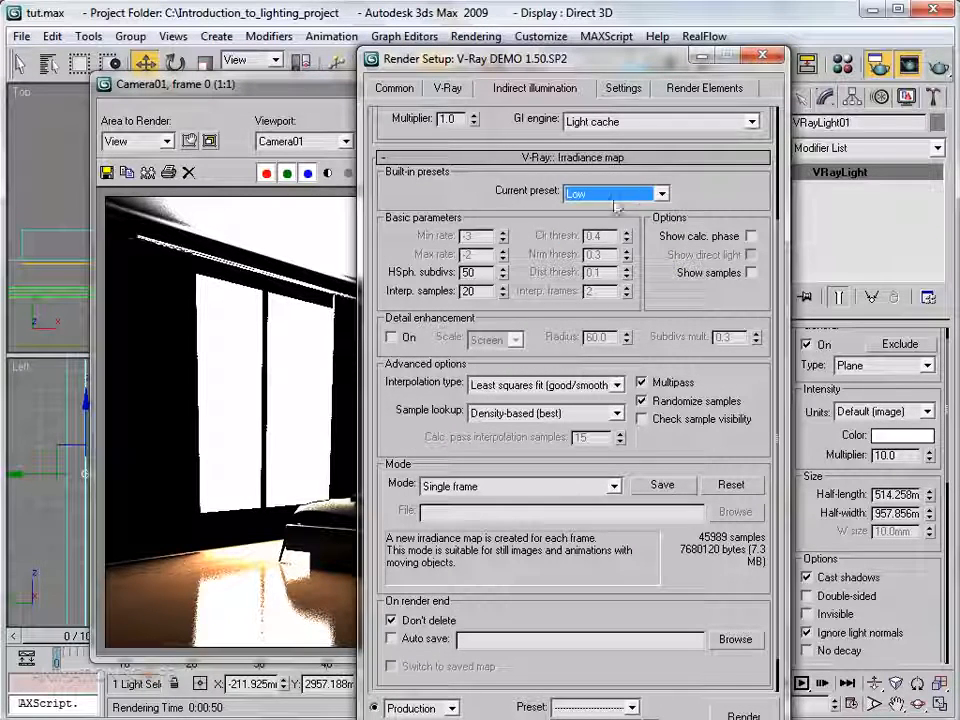
left_click(595, 195)
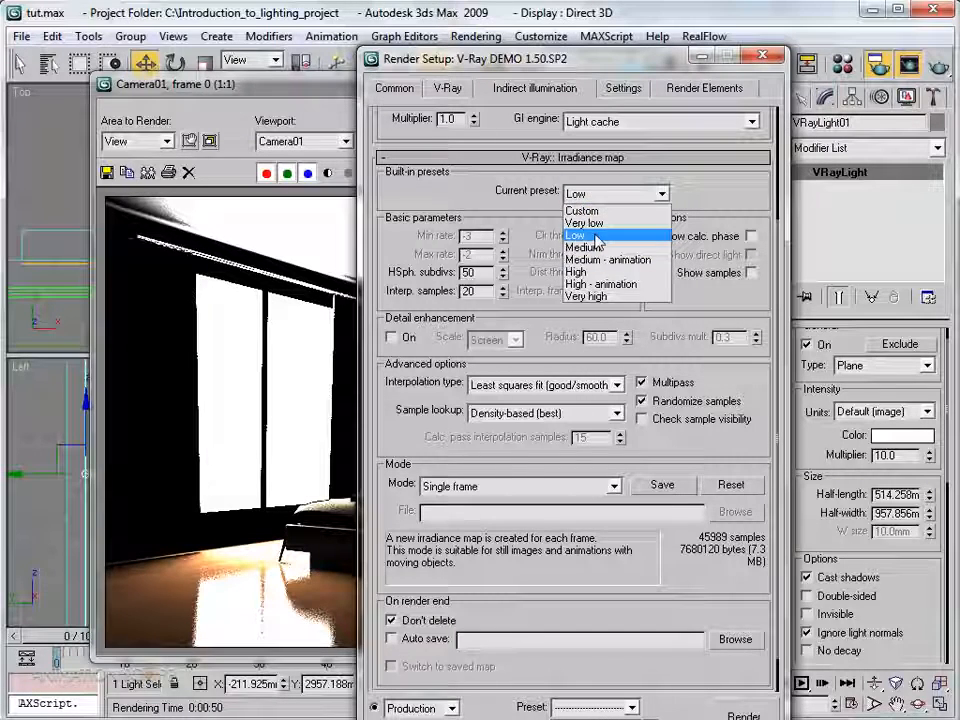
left_click(597, 237)
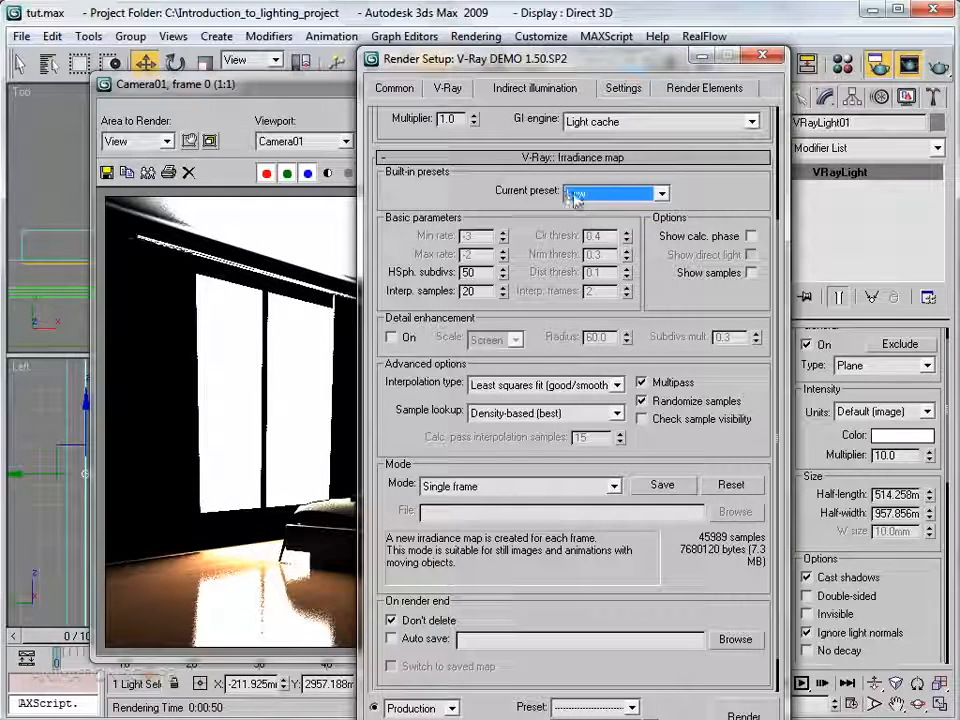
- Set the irradiance map's hemispheric subdivisions (HSph. subdivs) to 30
left_click(479, 275)
double_click(479, 274)
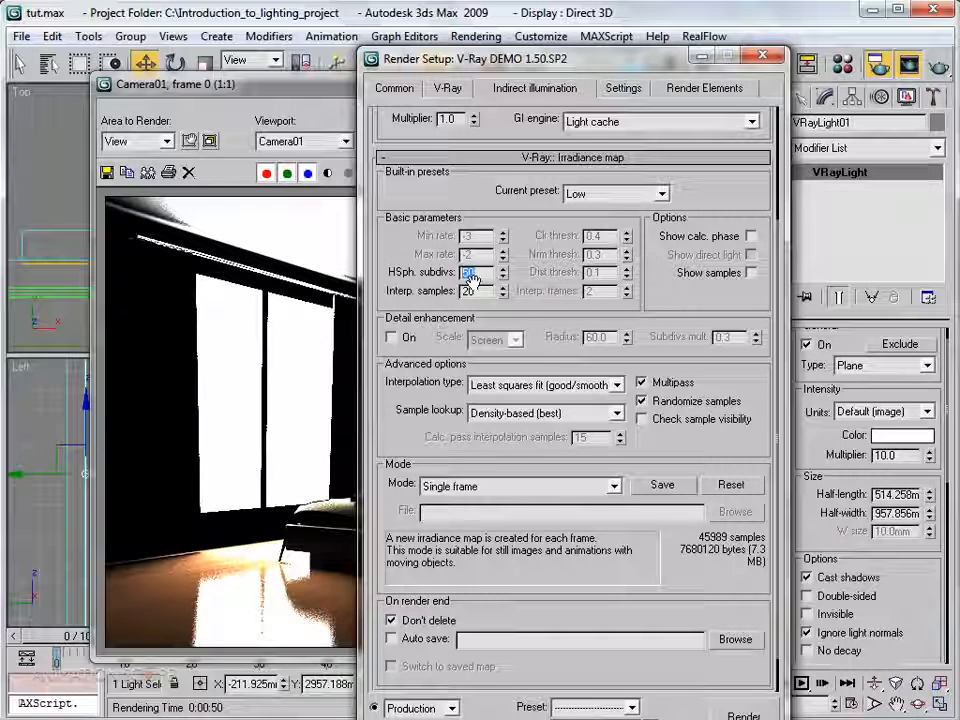
type("60")
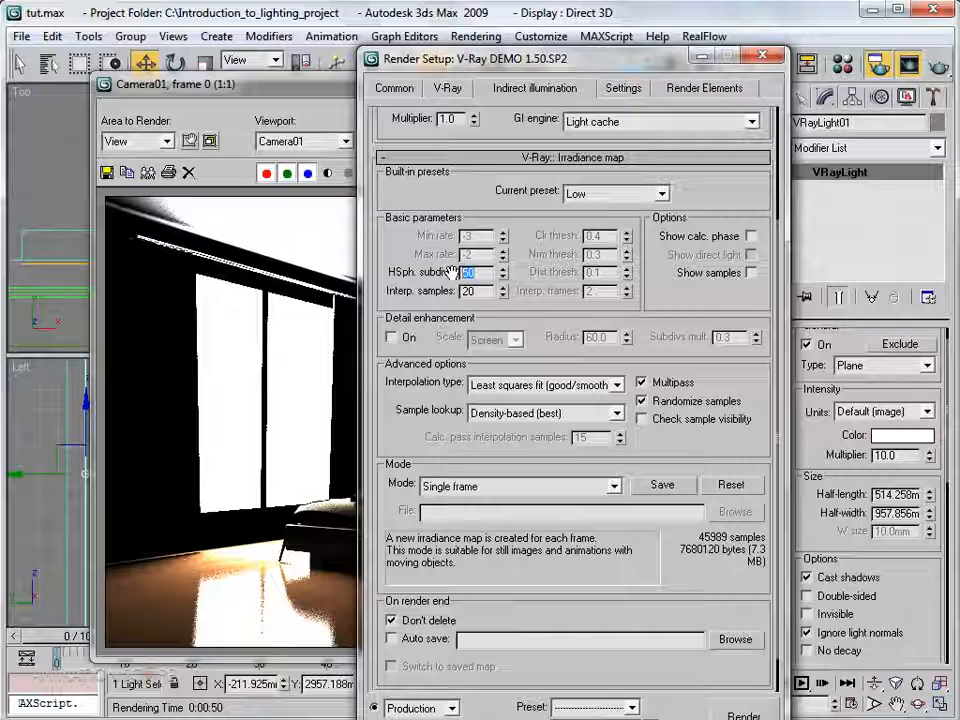
type("30")
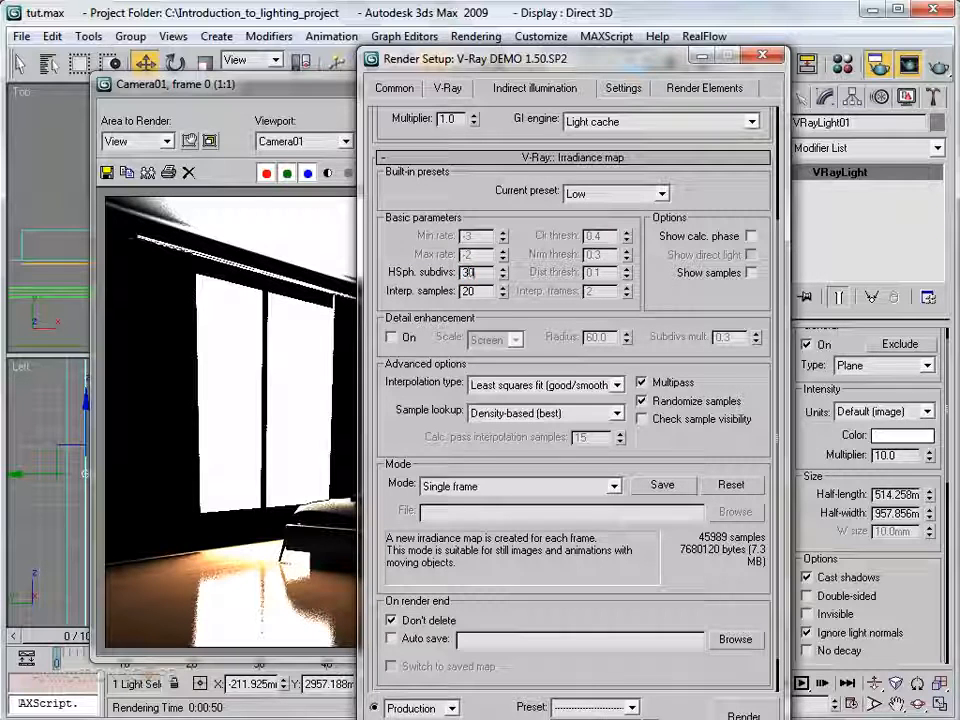
key("Return")
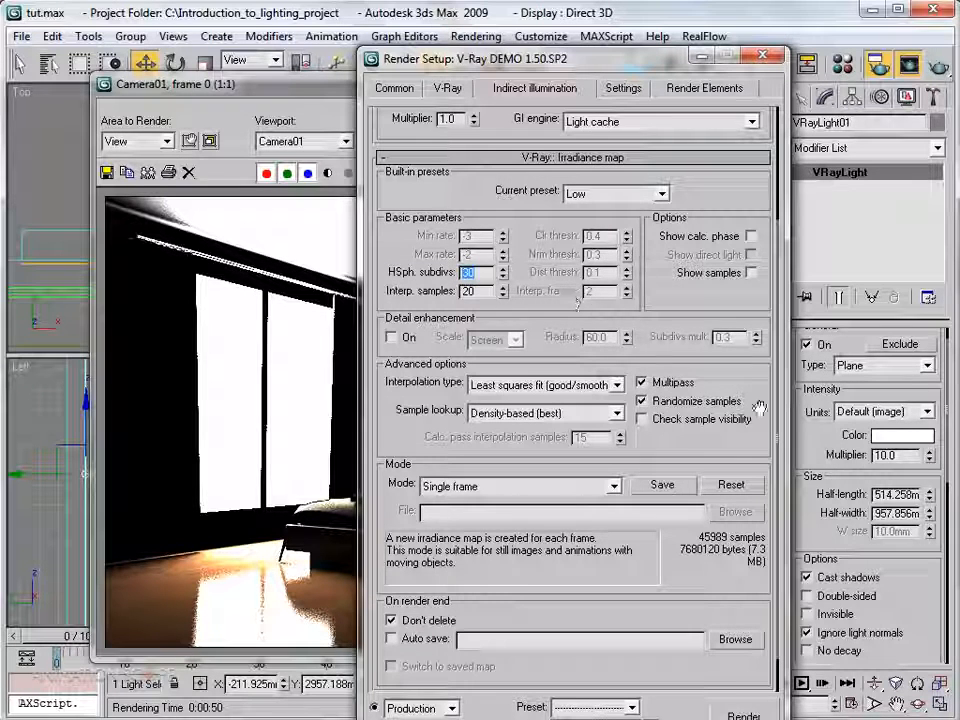
- Render the Camera01 view with indirect illumination enabled and minimise the rendered frame
left_click(939, 65)
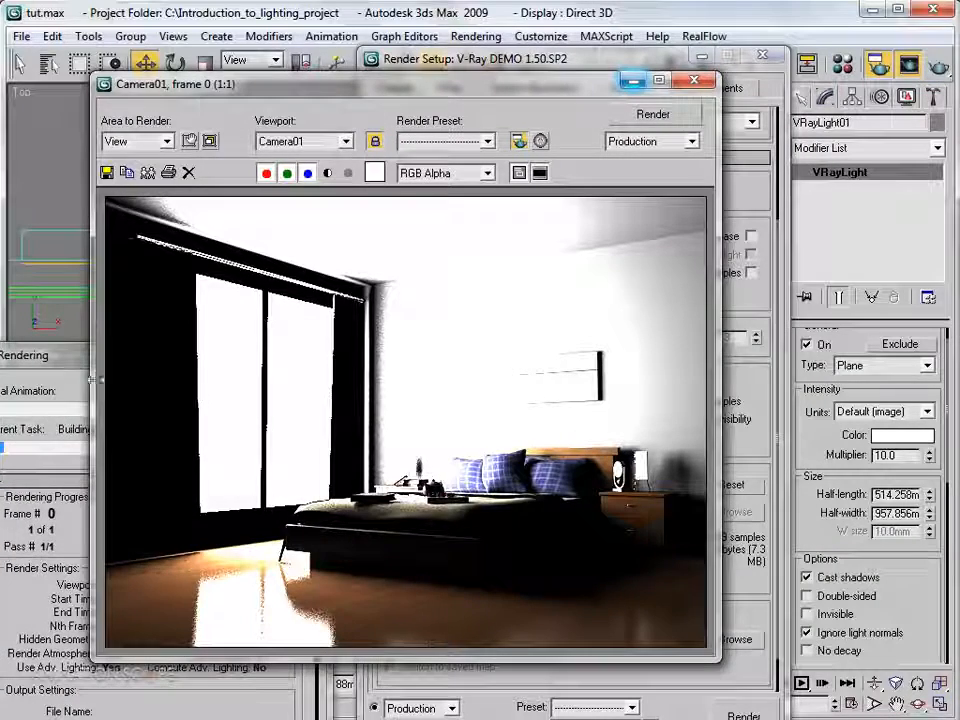
left_click_drag(68, 359, 105, 343)
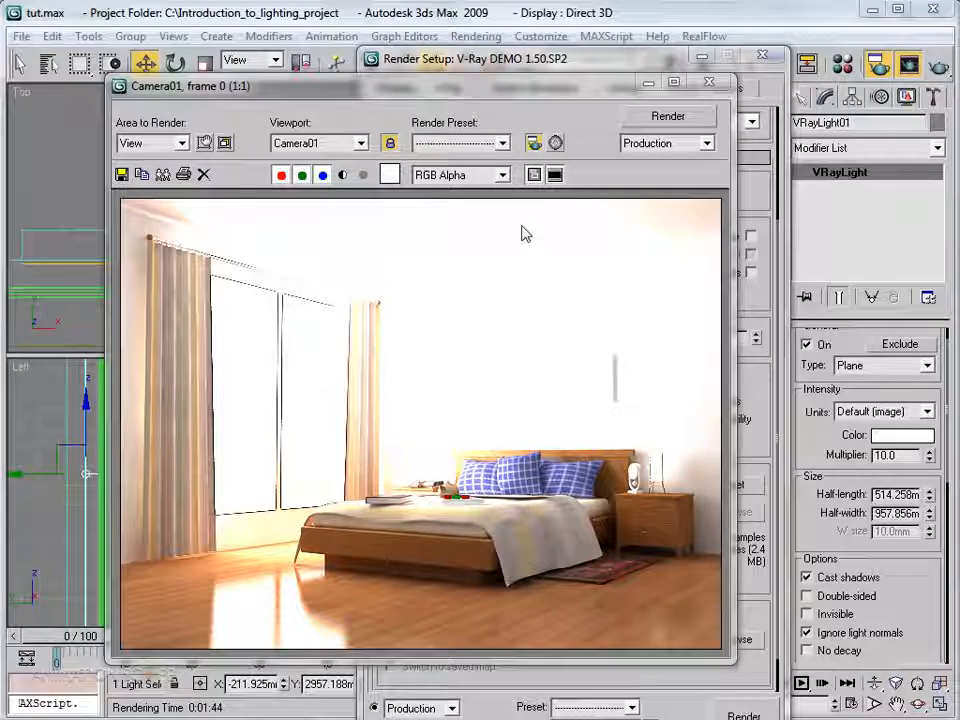
left_click(647, 82)
- Reduce the intensity multiplier of the instanced window lights to 5
double_click(907, 456)
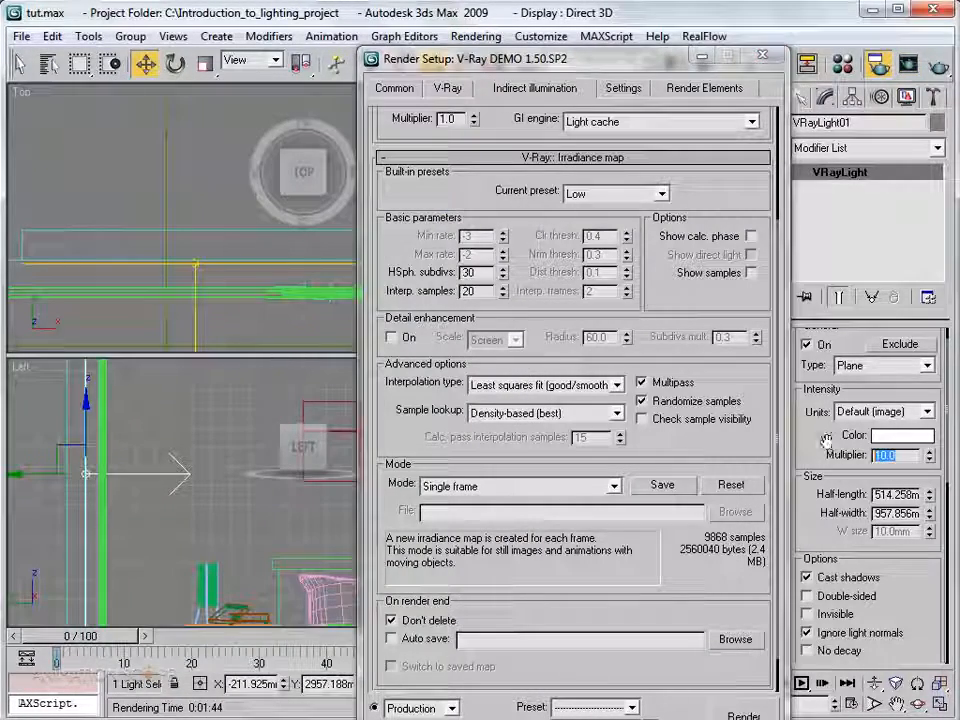
type("5")
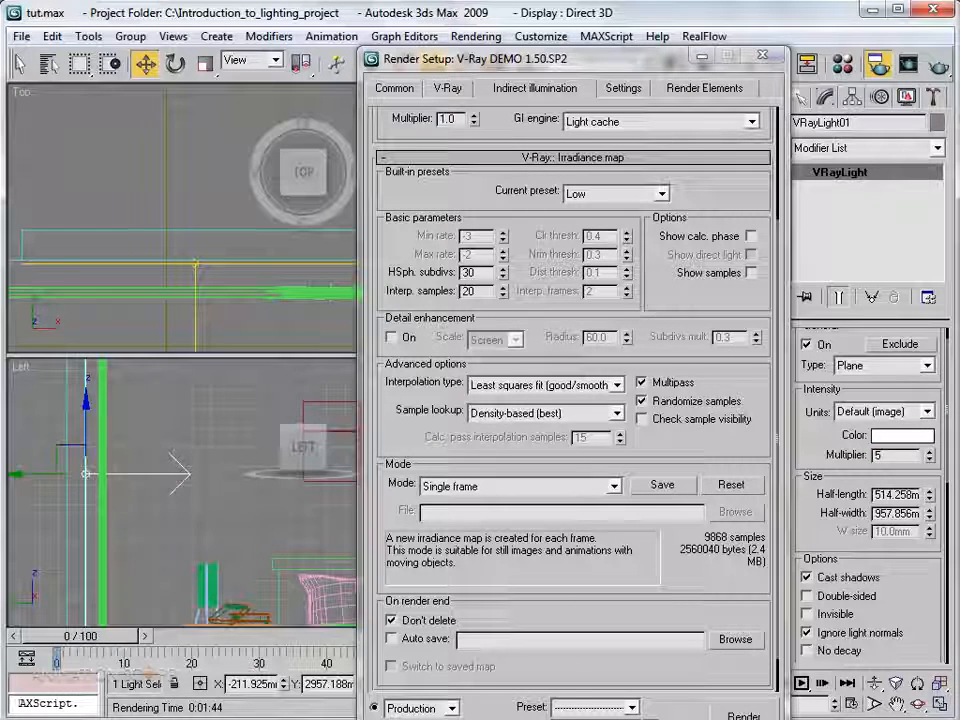
key("Return")
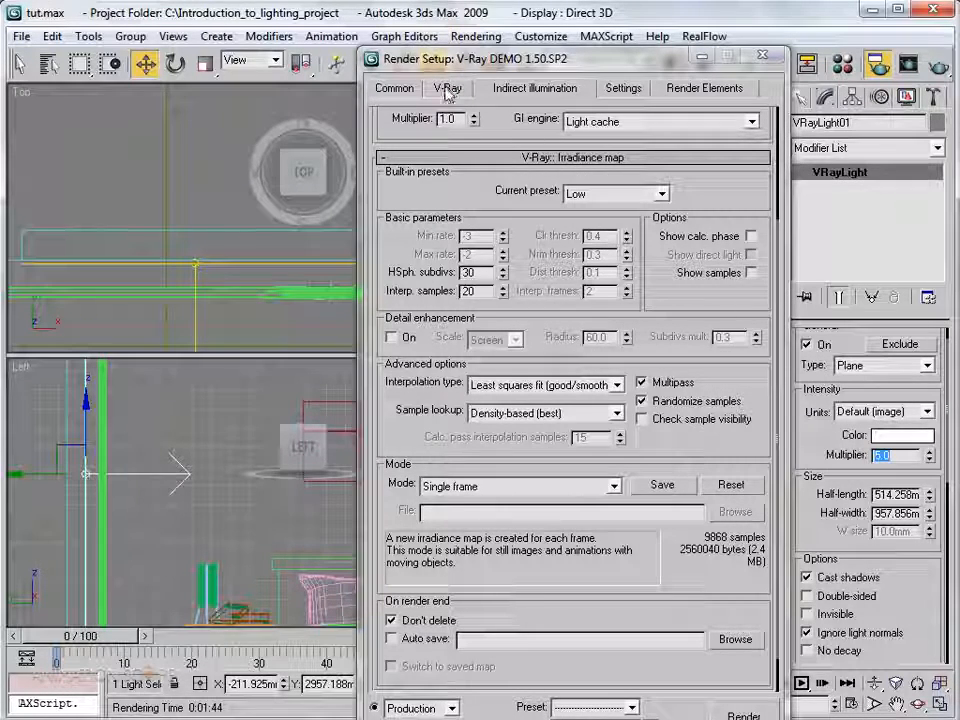
- Set the V-Ray color mapping type to Exponential in the render settings
left_click(447, 89)
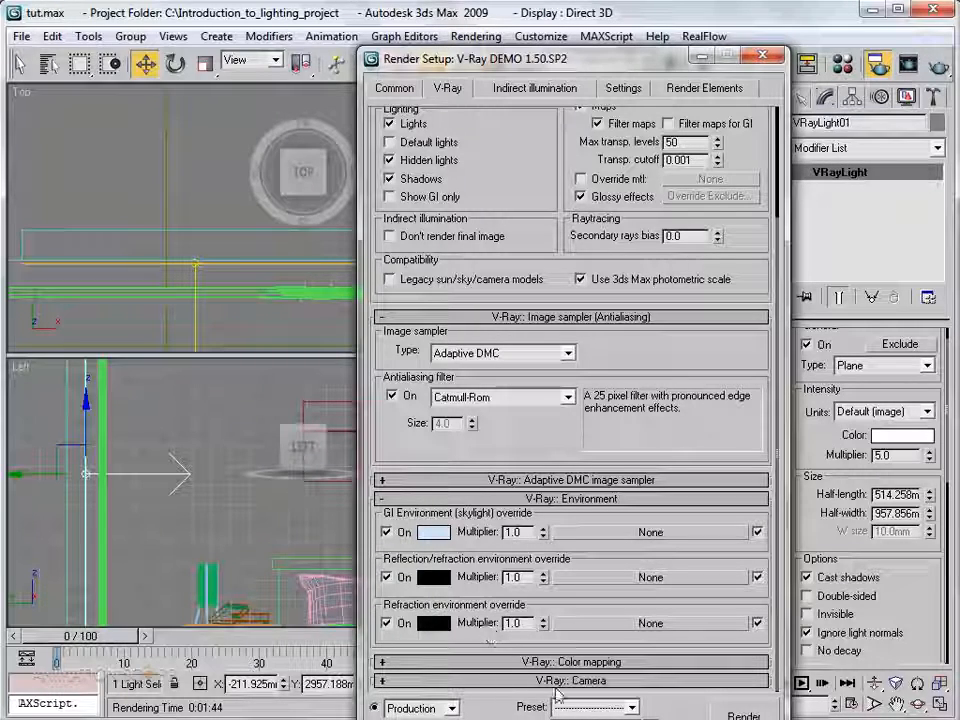
left_click(531, 664)
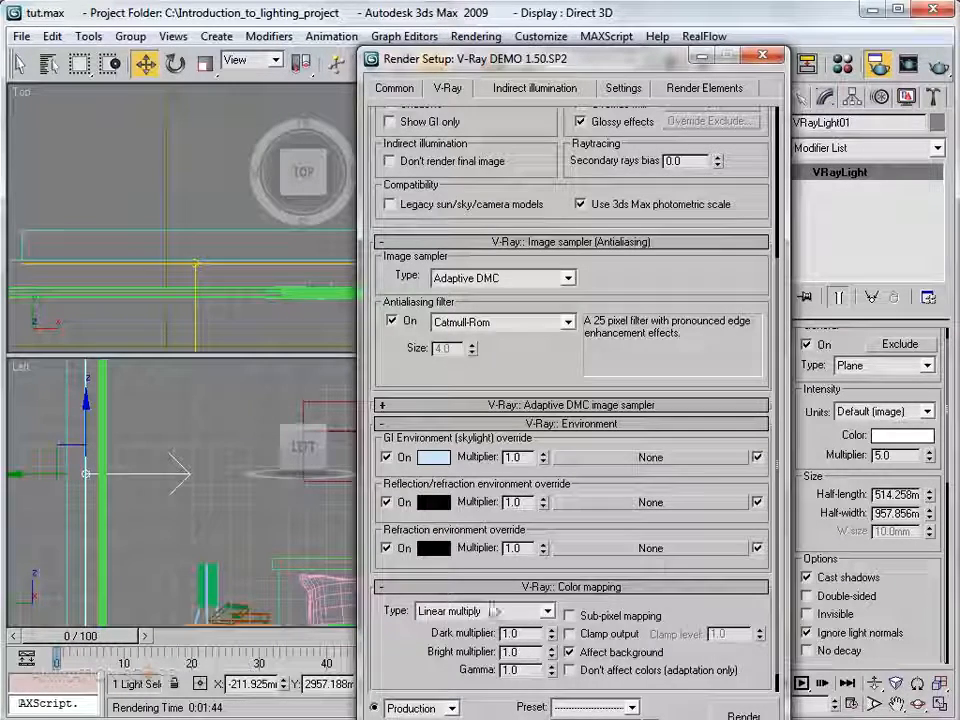
left_click(476, 614)
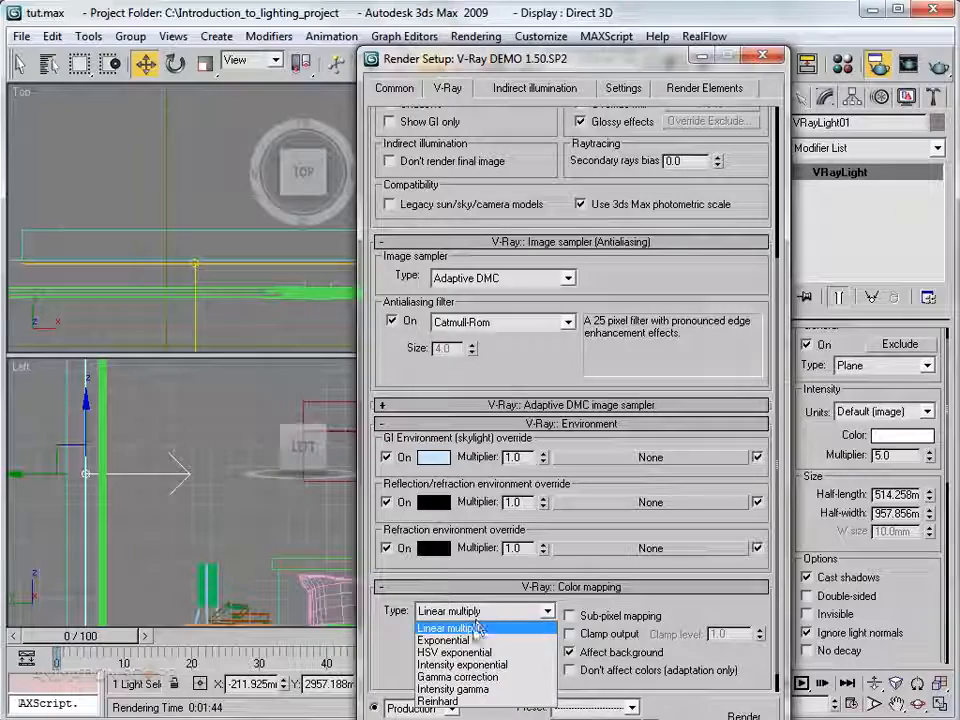
left_click(470, 635)
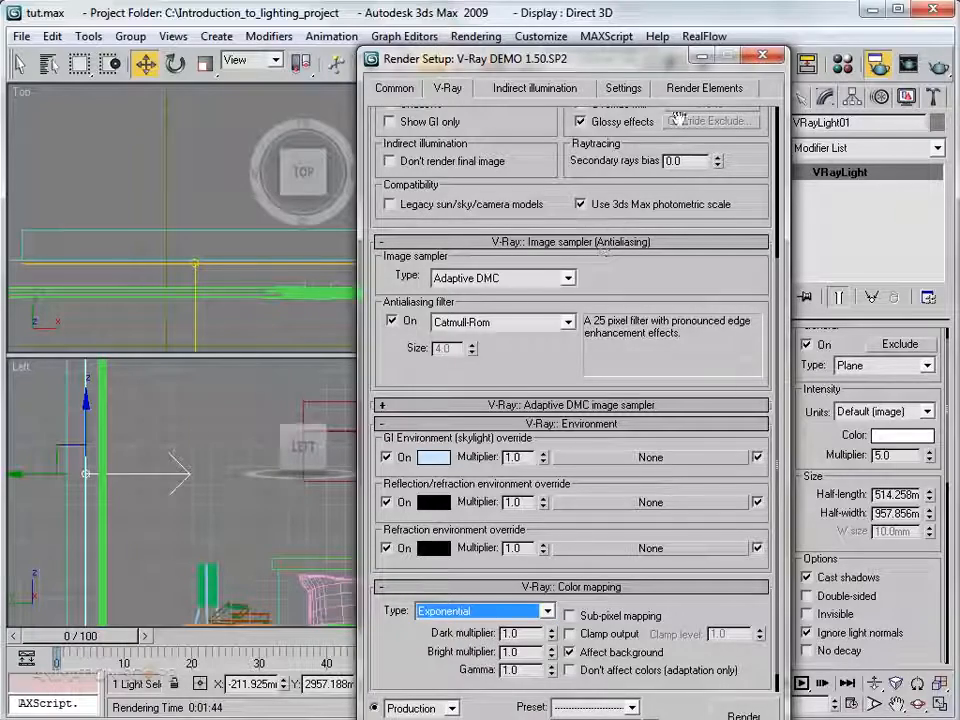
- Close the render settings and render the Camera01 view with exponential color mapping
left_click(763, 55)
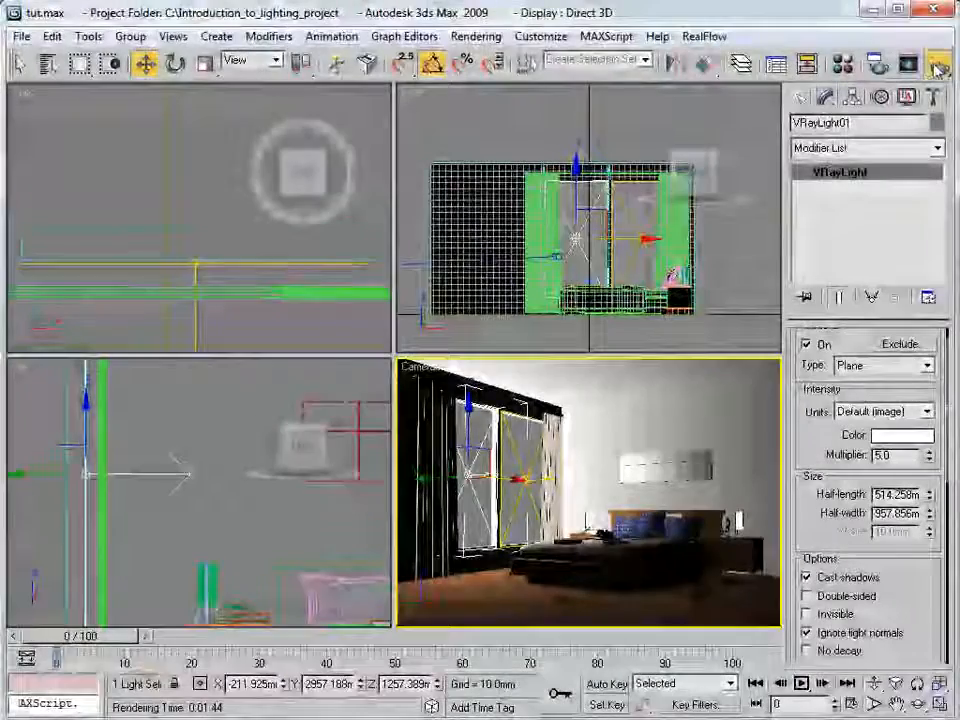
left_click(938, 65)
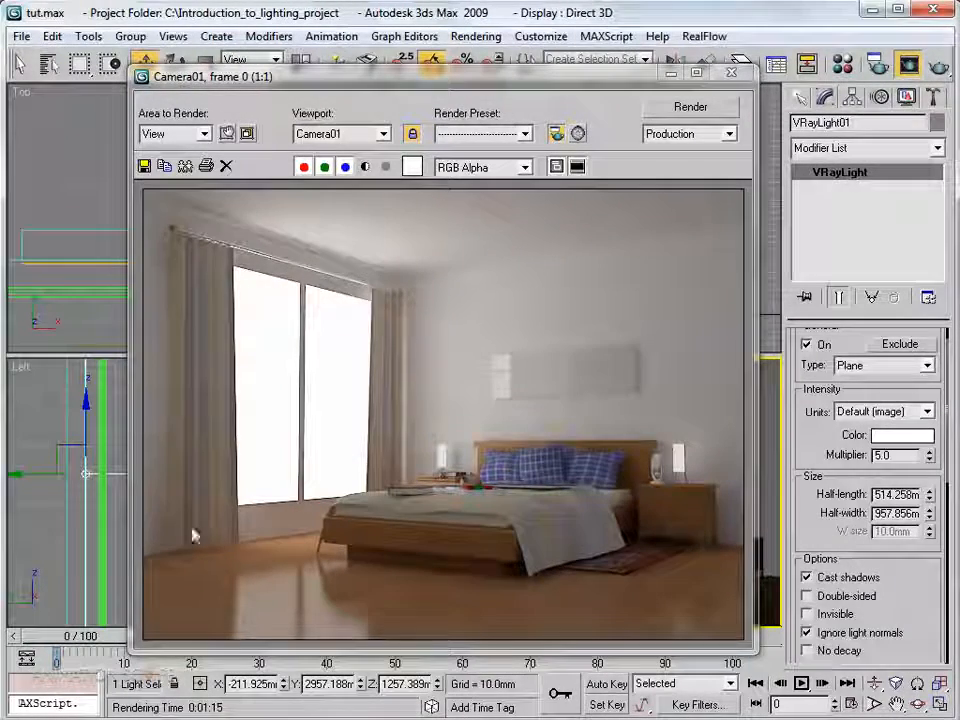
left_click_drag(223, 76, 202, 88)
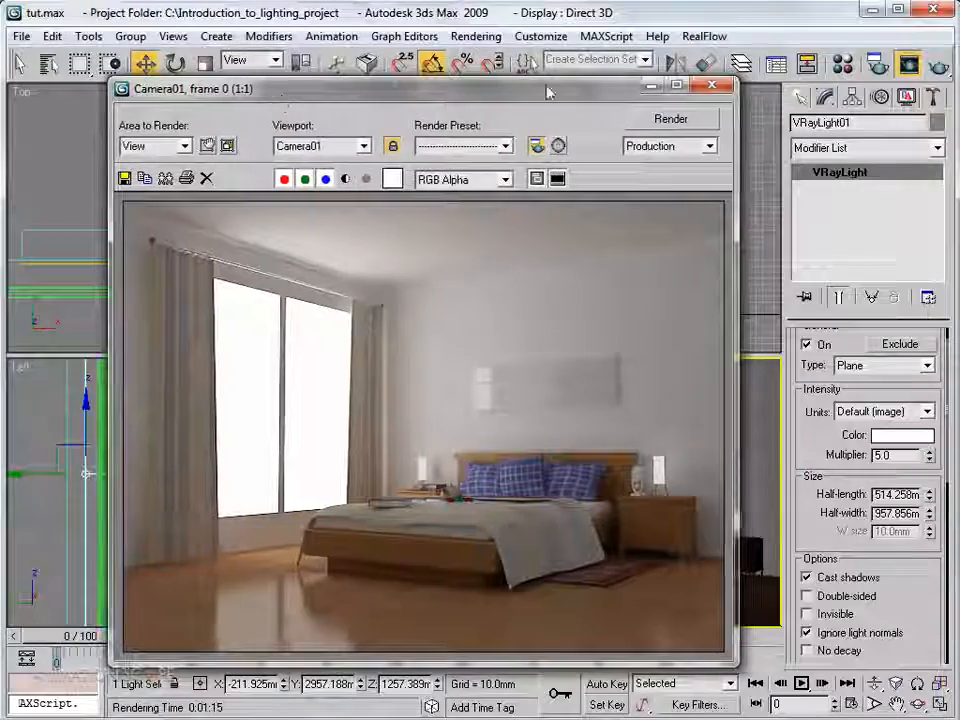
- Set the irradiance map's sample lookup to Overlapping (very good/fast) in the indirect illumination settings
key("F10")
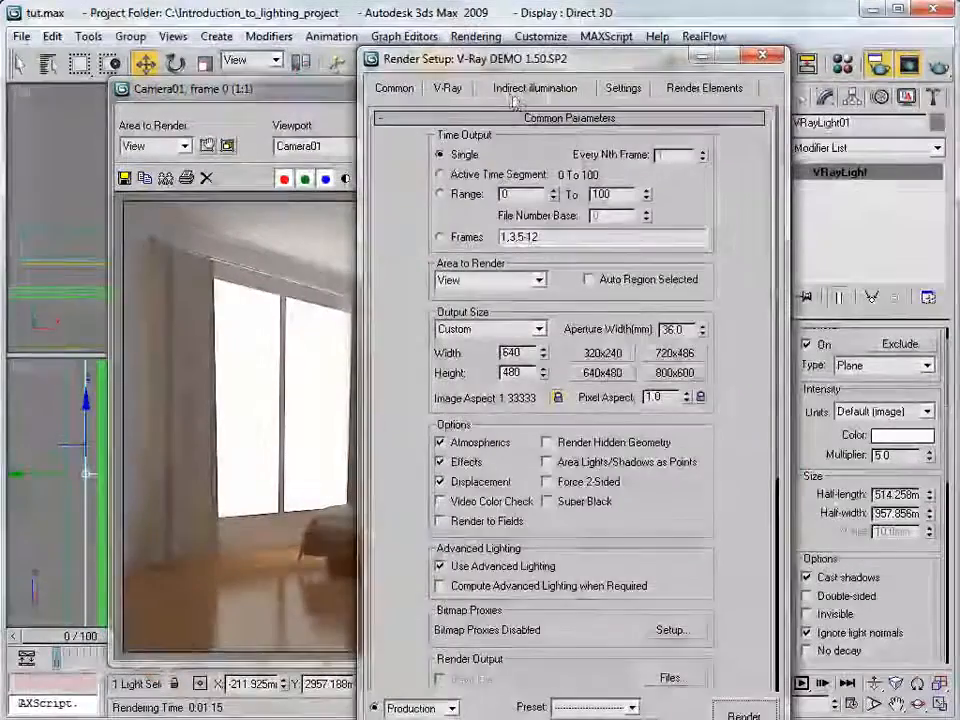
left_click(514, 92)
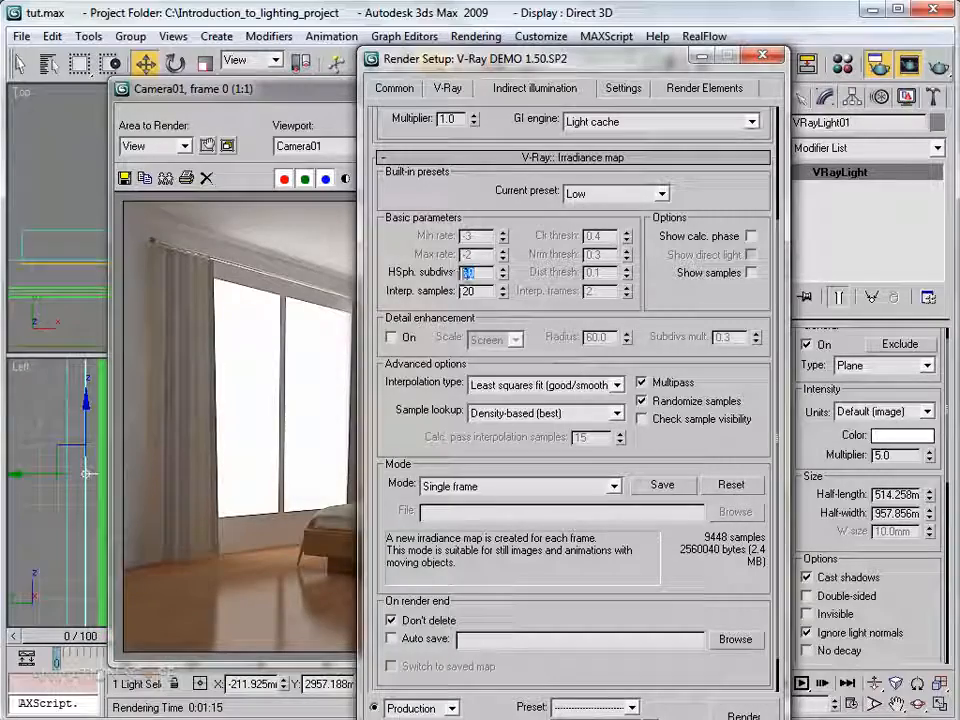
double_click(467, 273)
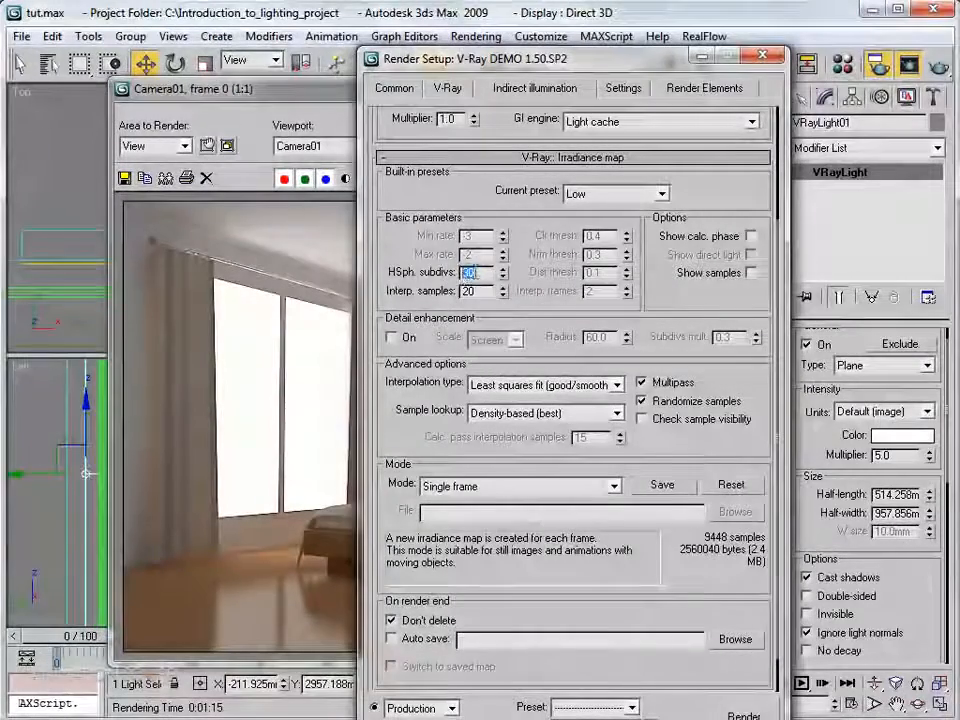
scroll(585, 480, "down", 2)
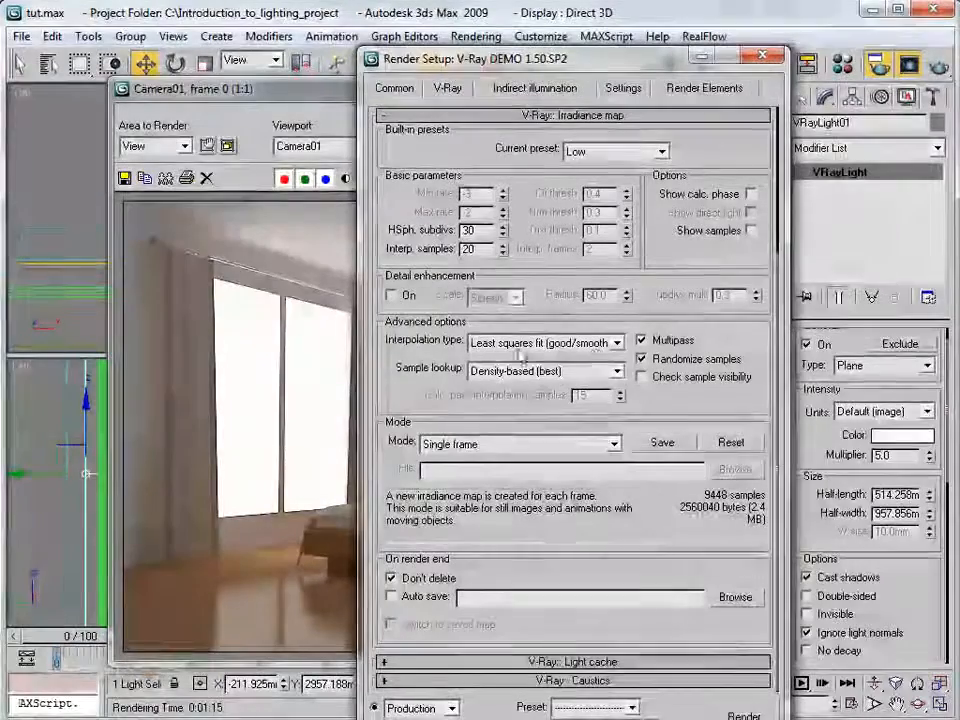
left_click(585, 376)
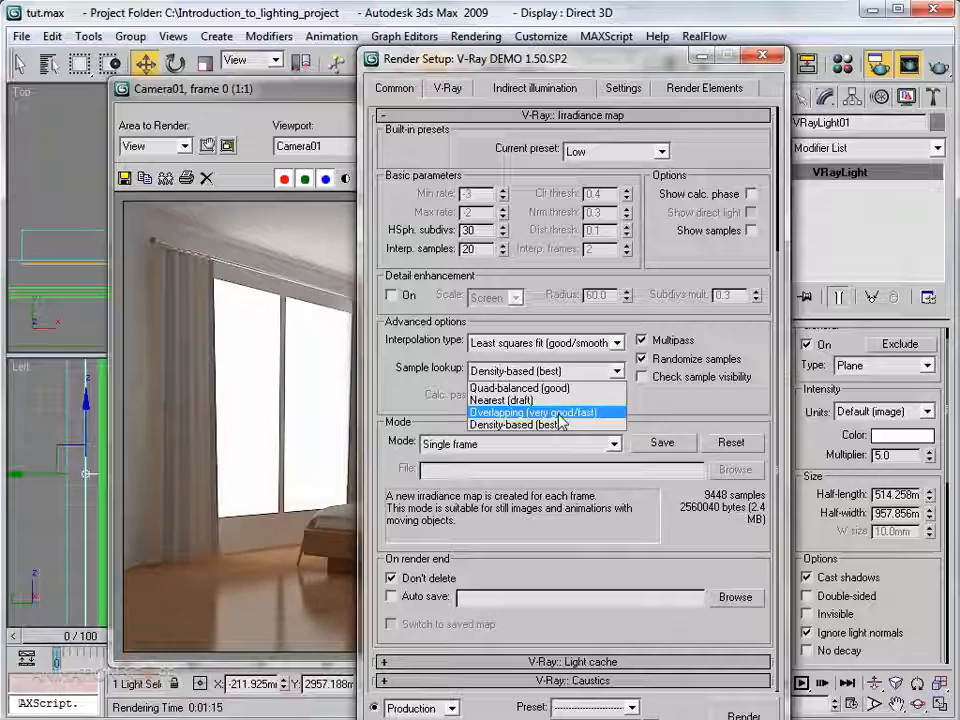
left_click(558, 412)
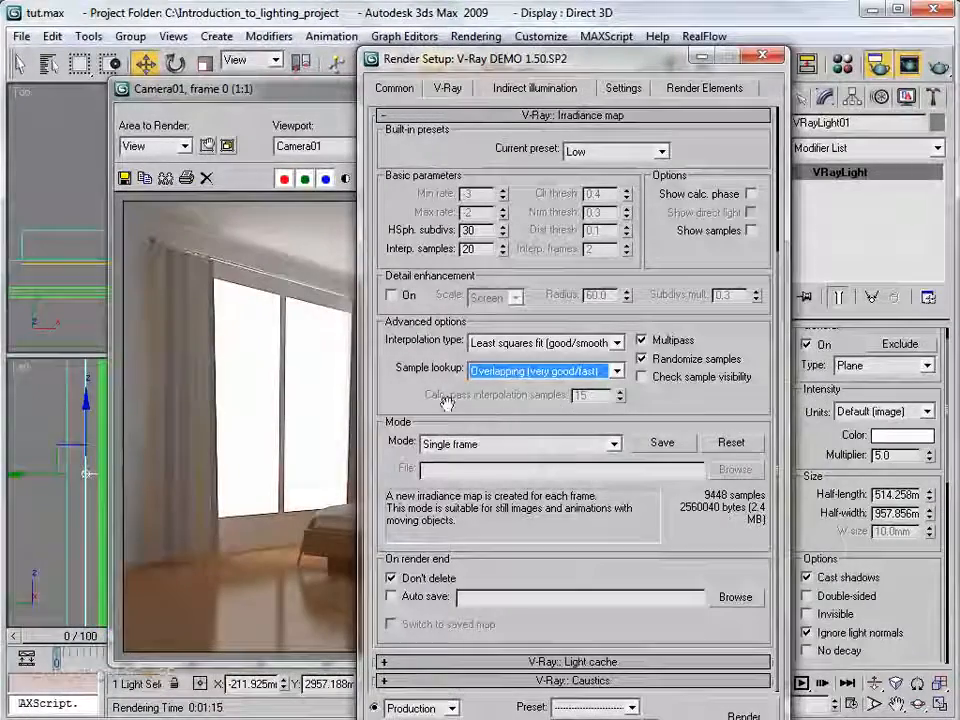
- Raise the irradiance map's hemispheric subdivisions (HSph. subdivs) to 40
scroll(448, 383, "up", 4)
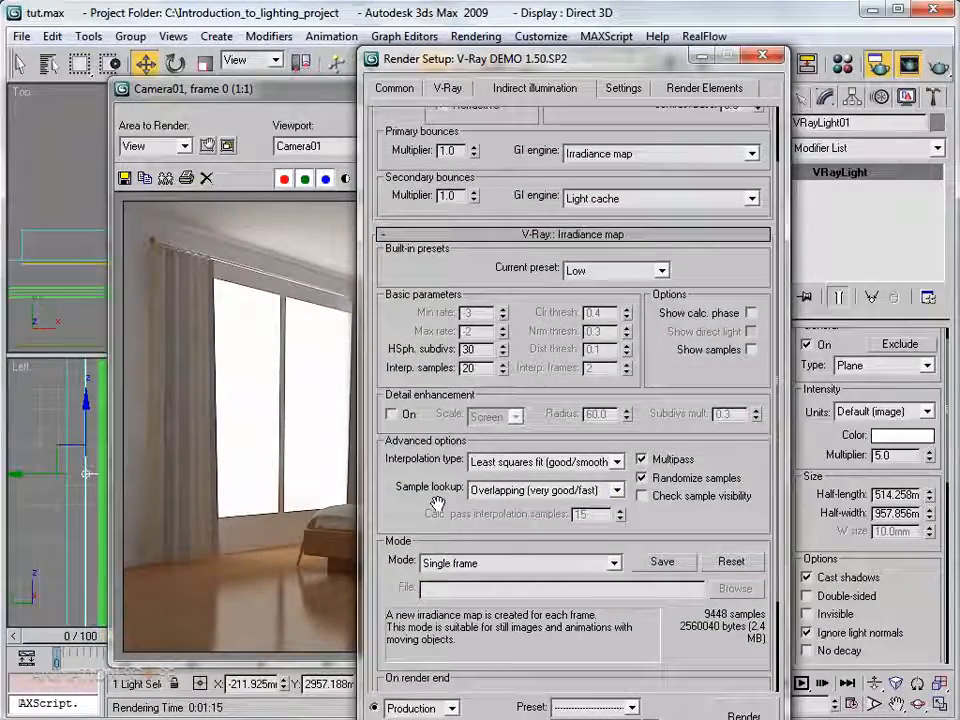
double_click(470, 349)
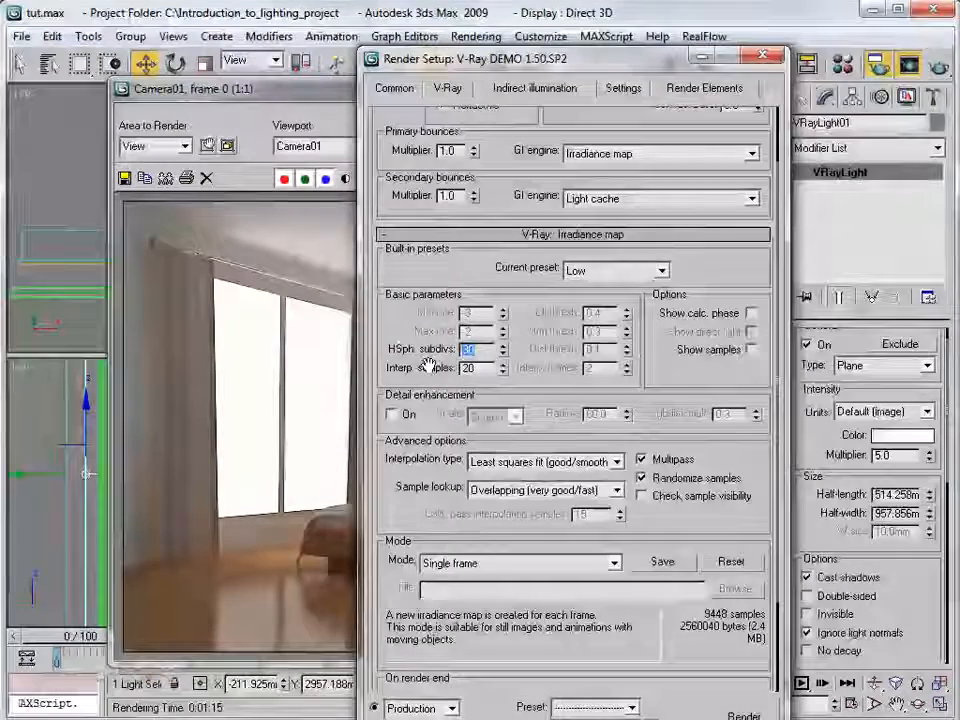
type("4")
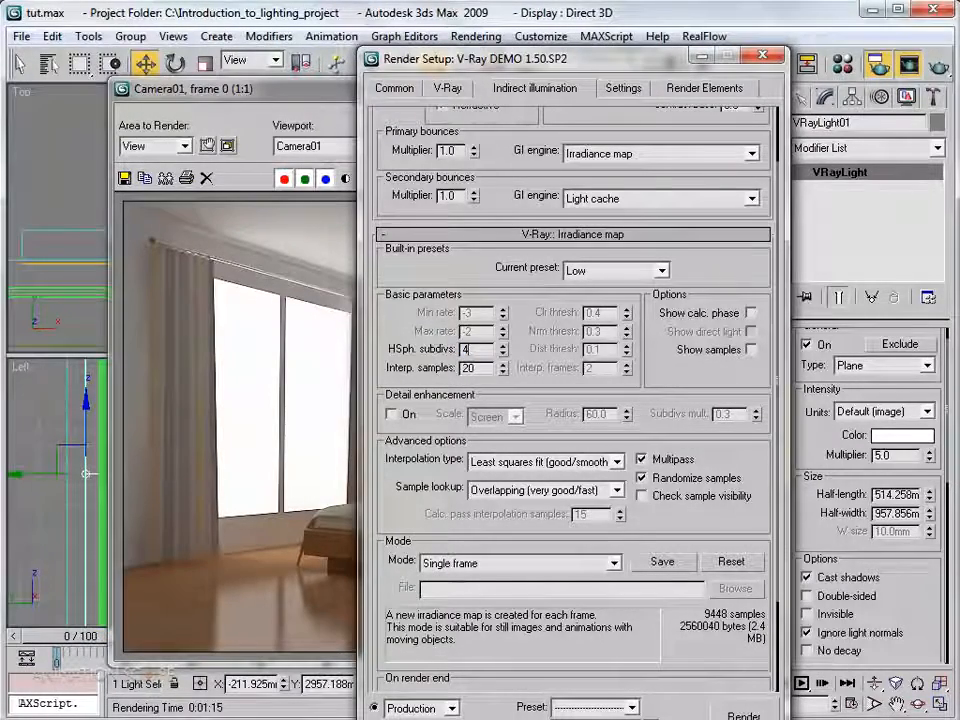
type("0")
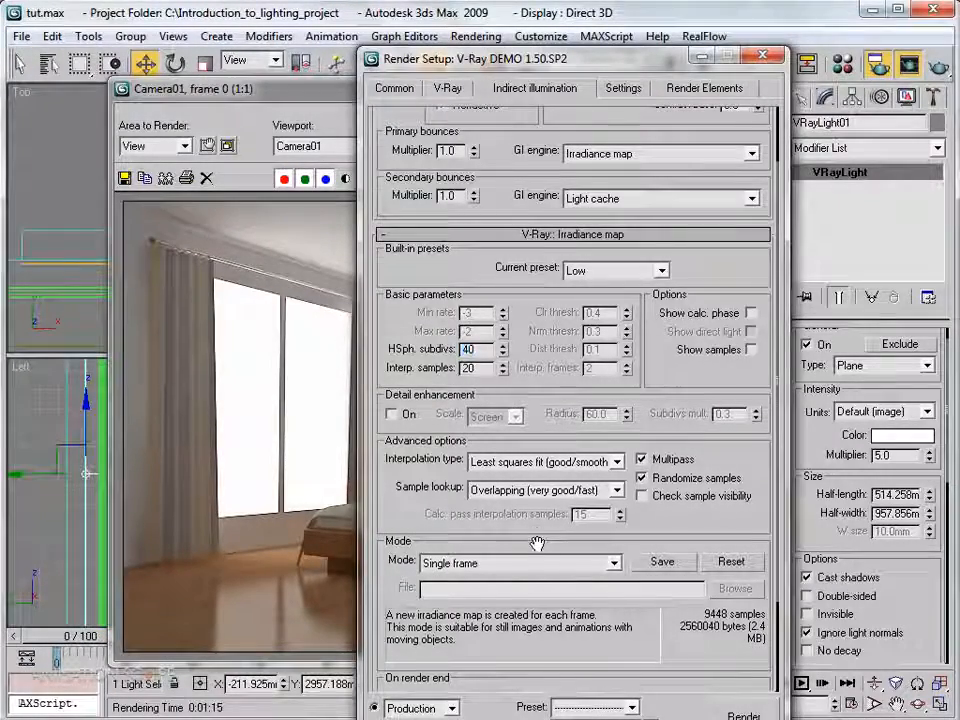
- Expand the light cache settings and enable Show calc. phase
left_click_drag(534, 544, 527, 398)
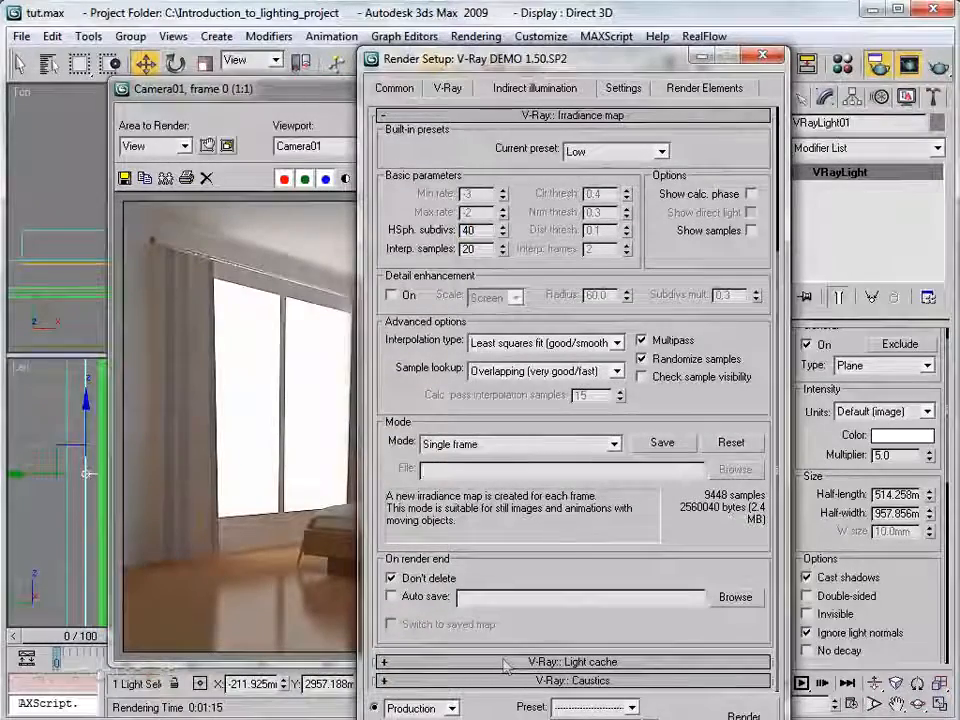
left_click(536, 662)
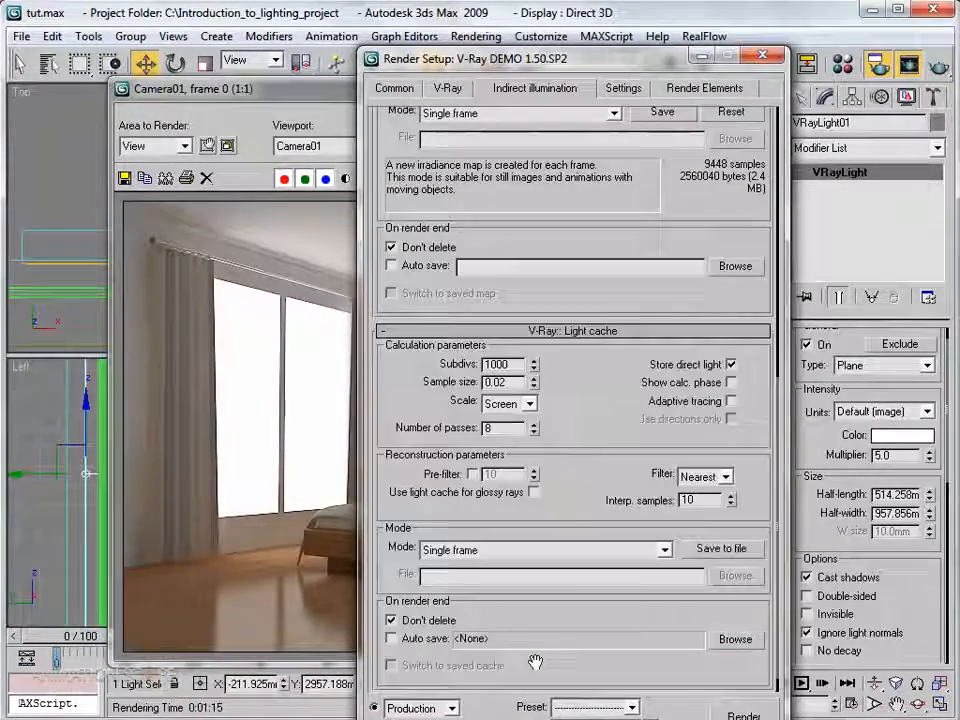
left_click_drag(673, 229, 680, 428)
left_click_drag(680, 174, 660, 96)
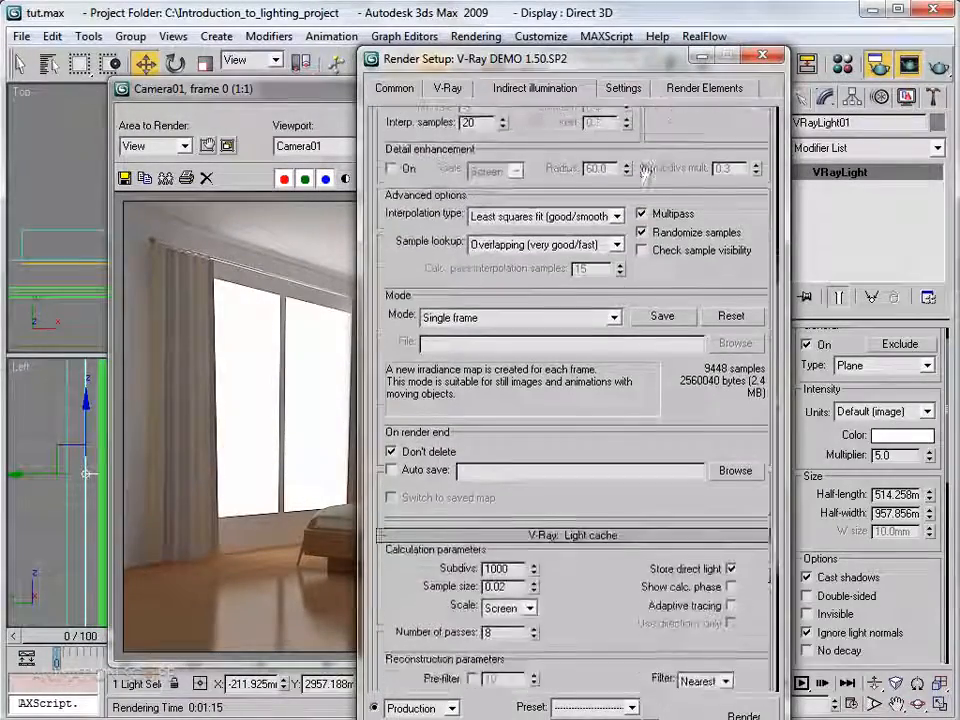
left_click_drag(564, 508, 572, 375)
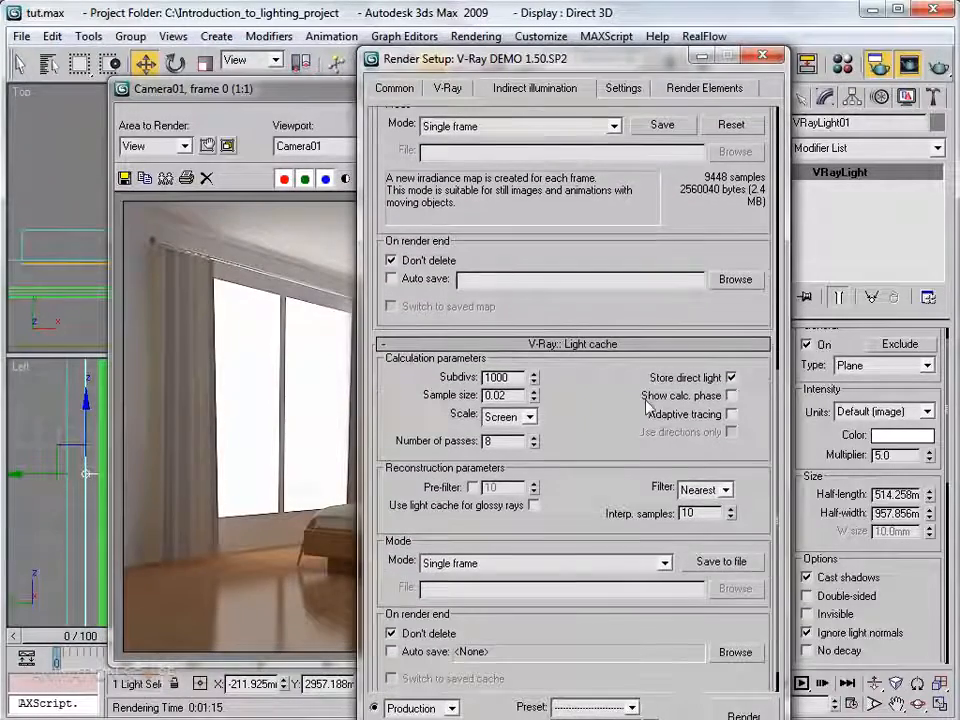
left_click(731, 396)
- Set the light cache subdivisions to 1200 and close the render settings
left_click_drag(571, 440, 574, 395)
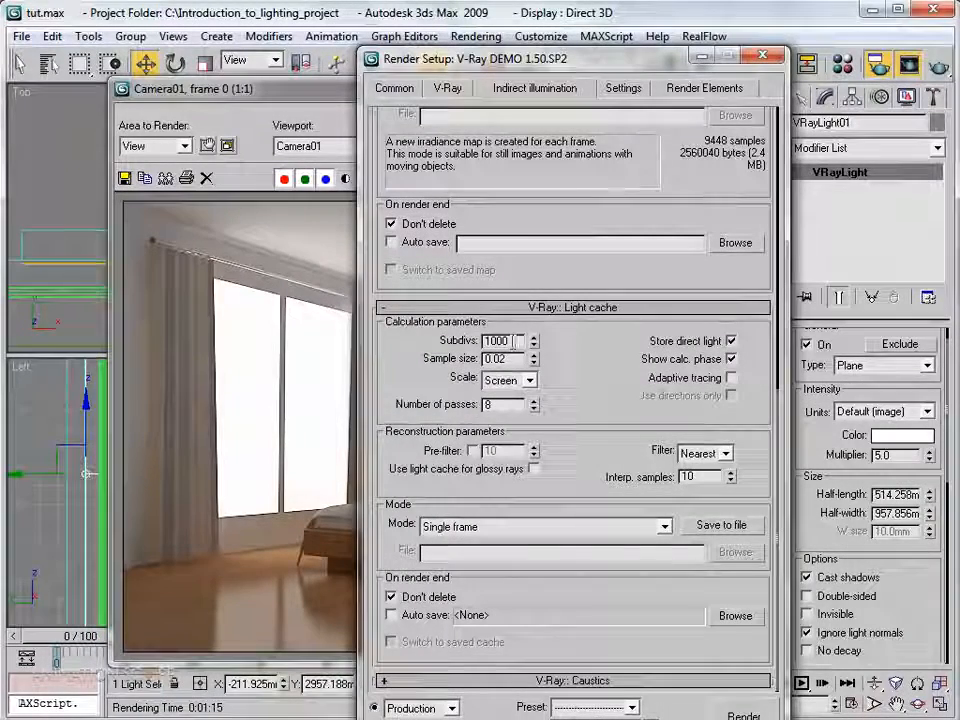
left_click_drag(508, 341, 469, 341)
type("12")
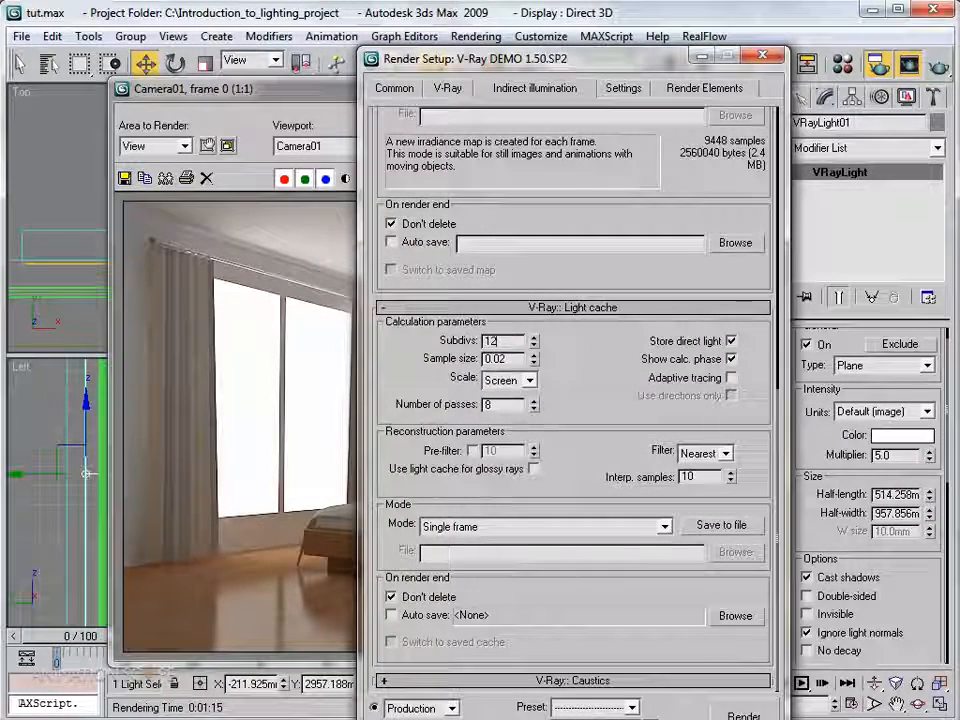
type("00")
key("Return")
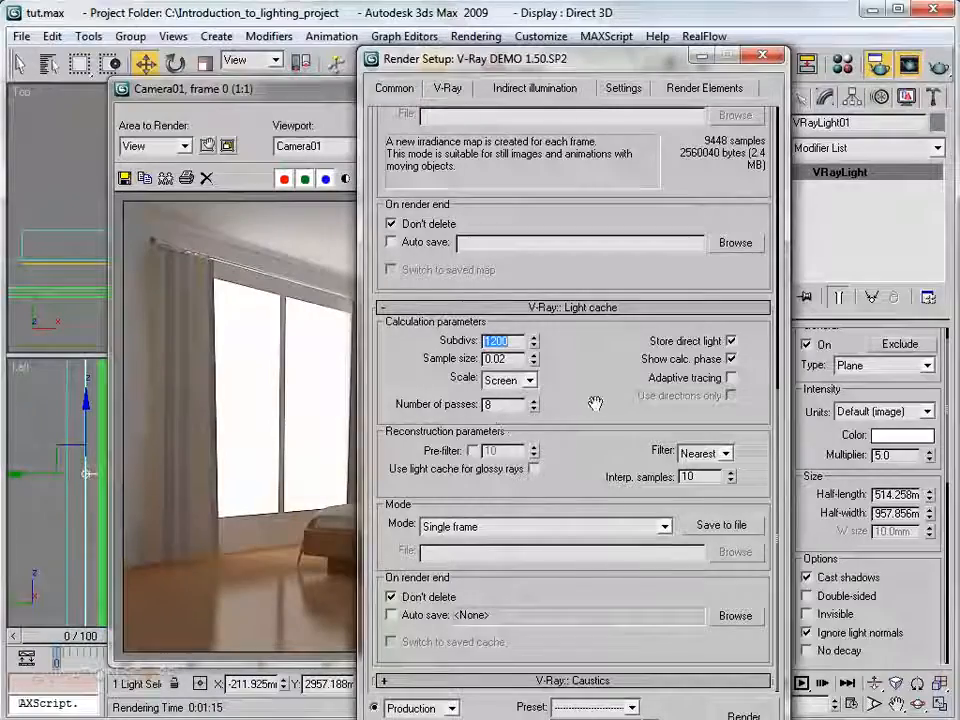
left_click(598, 381)
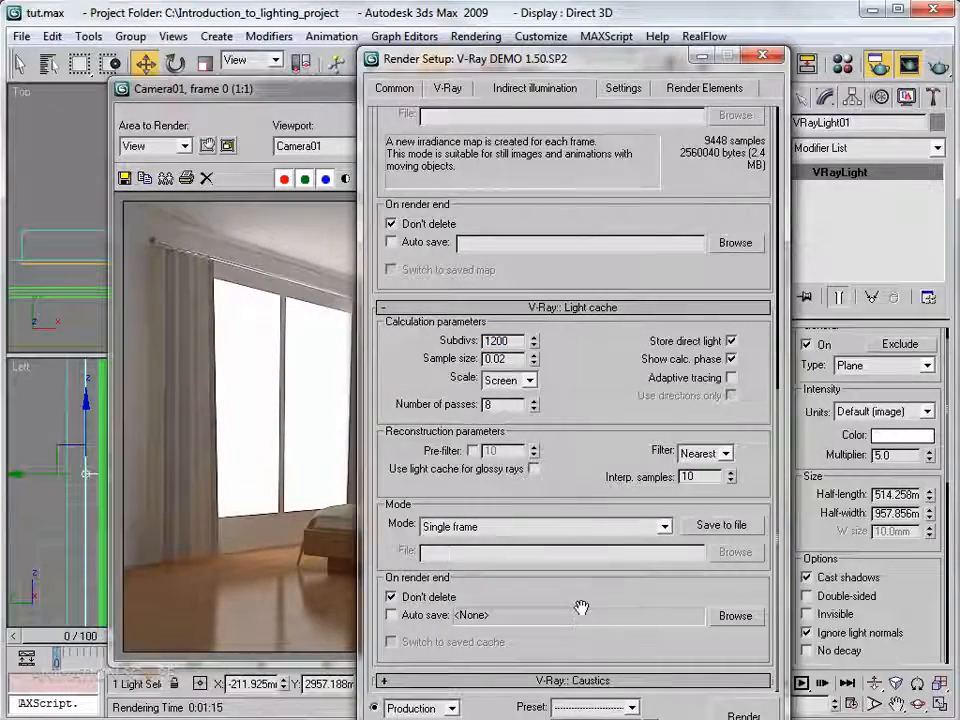
scroll(570, 460, "up", 5)
scroll(560, 460, "up", 6)
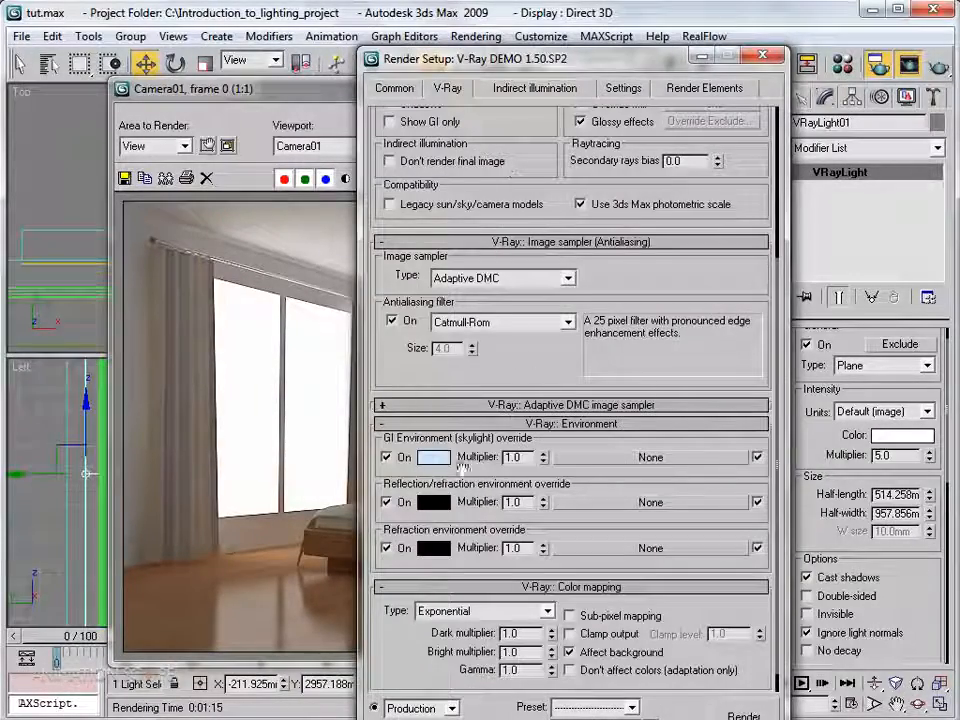
left_click(763, 55)
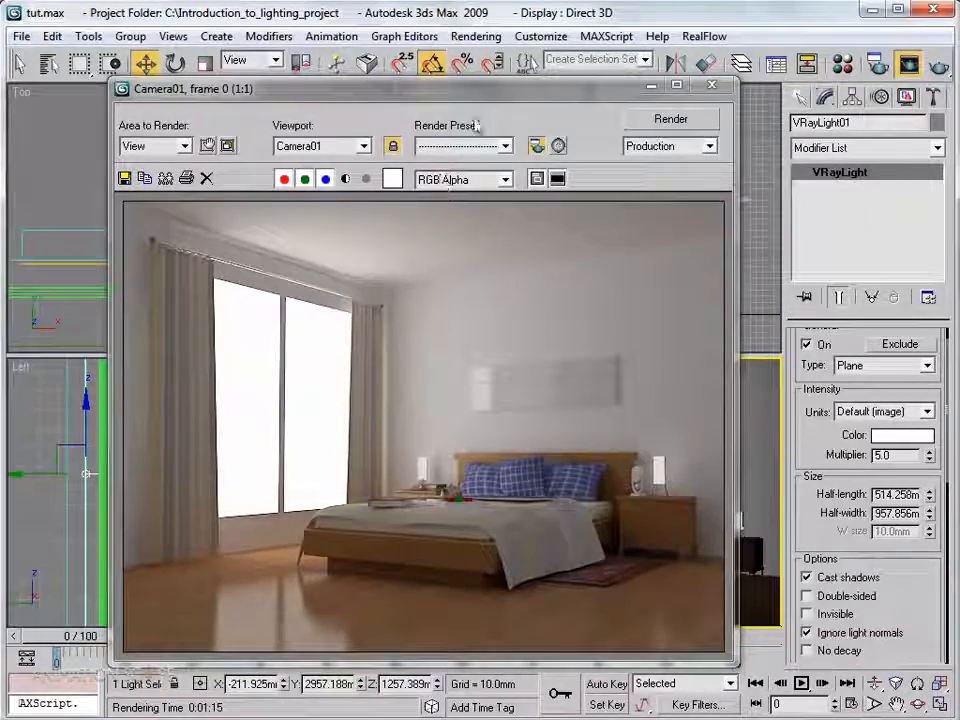
- Select the VRayLight02 window light in the camera view and enable its Invisible option
left_click_drag(480, 90, 238, 160)
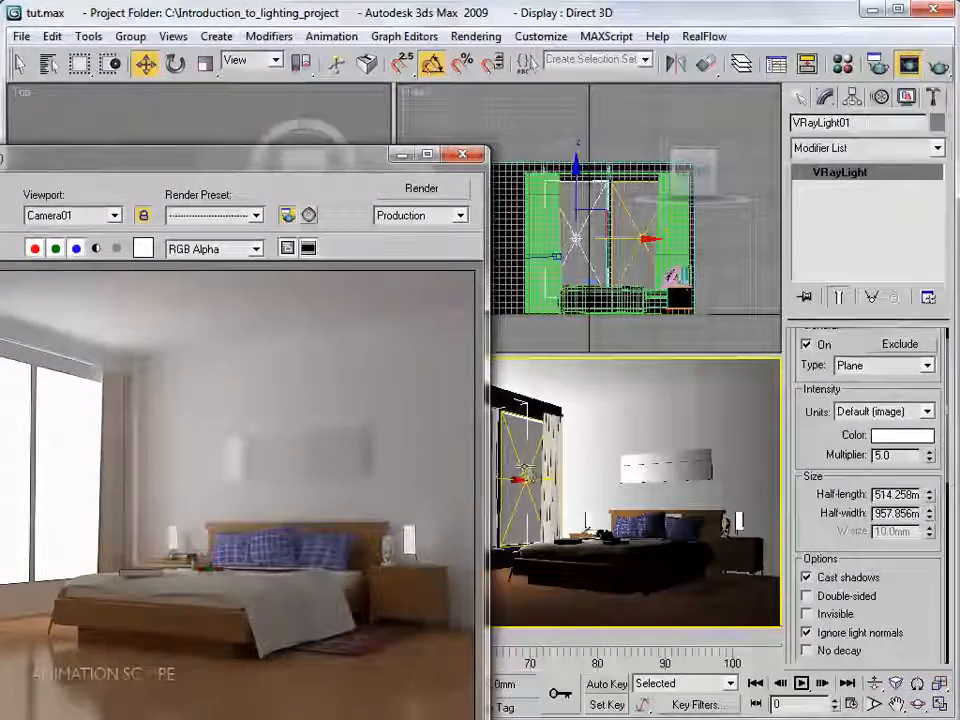
left_click(545, 460)
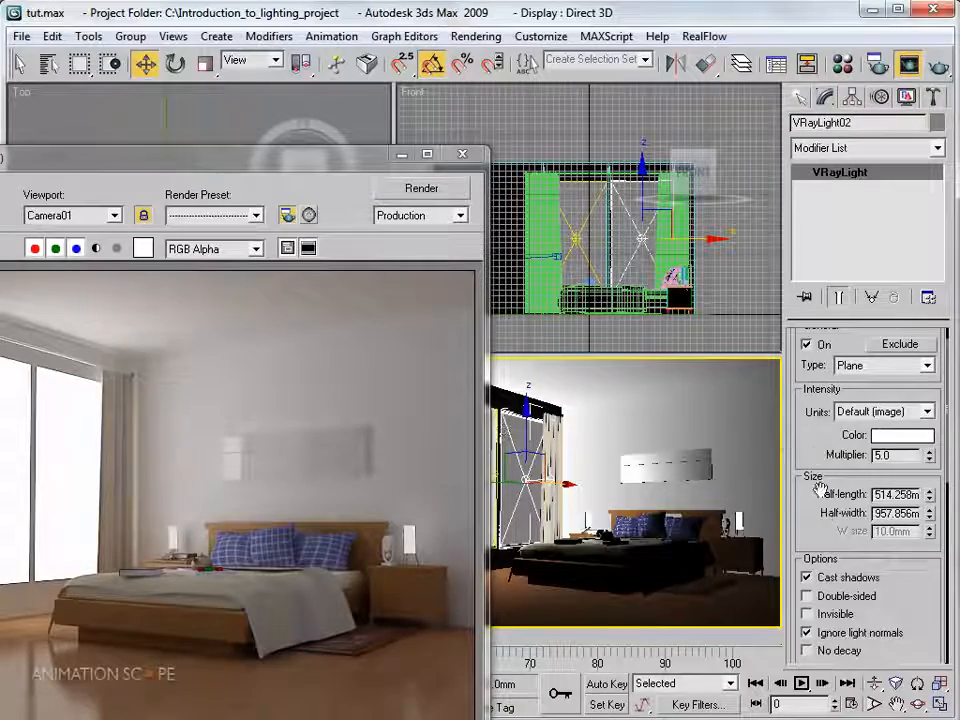
left_click_drag(843, 567, 850, 388)
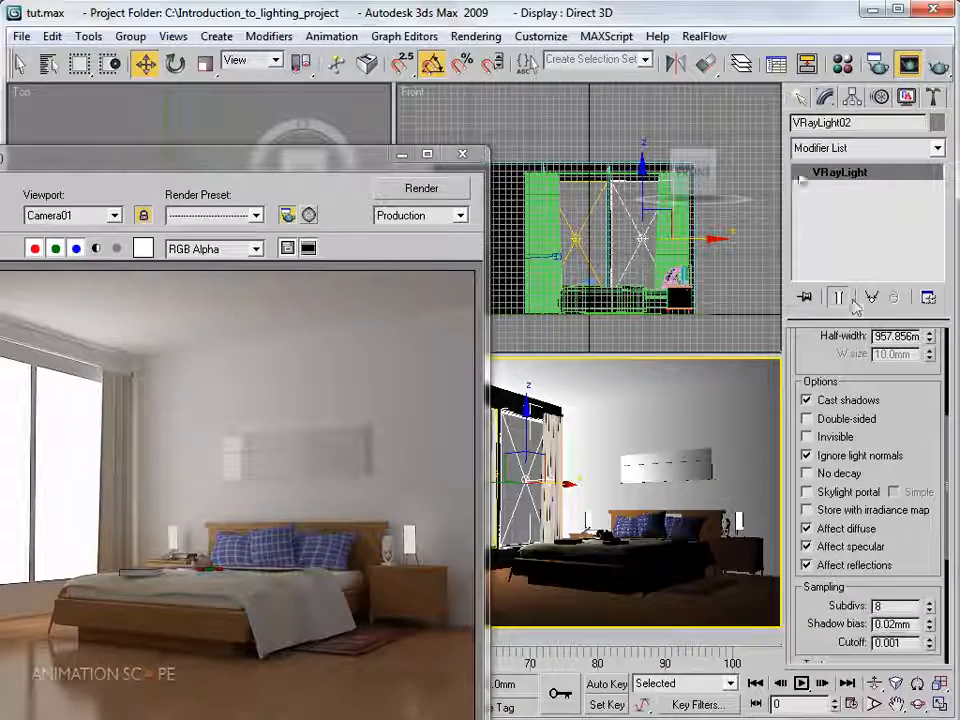
scroll(815, 437, "down", 2)
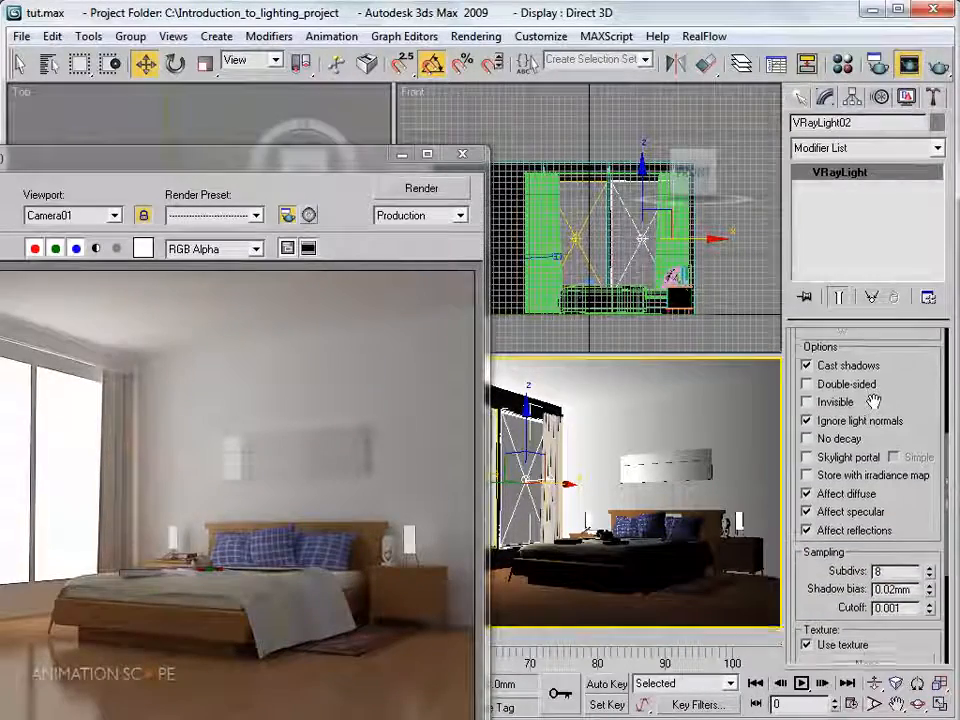
left_click(807, 401)
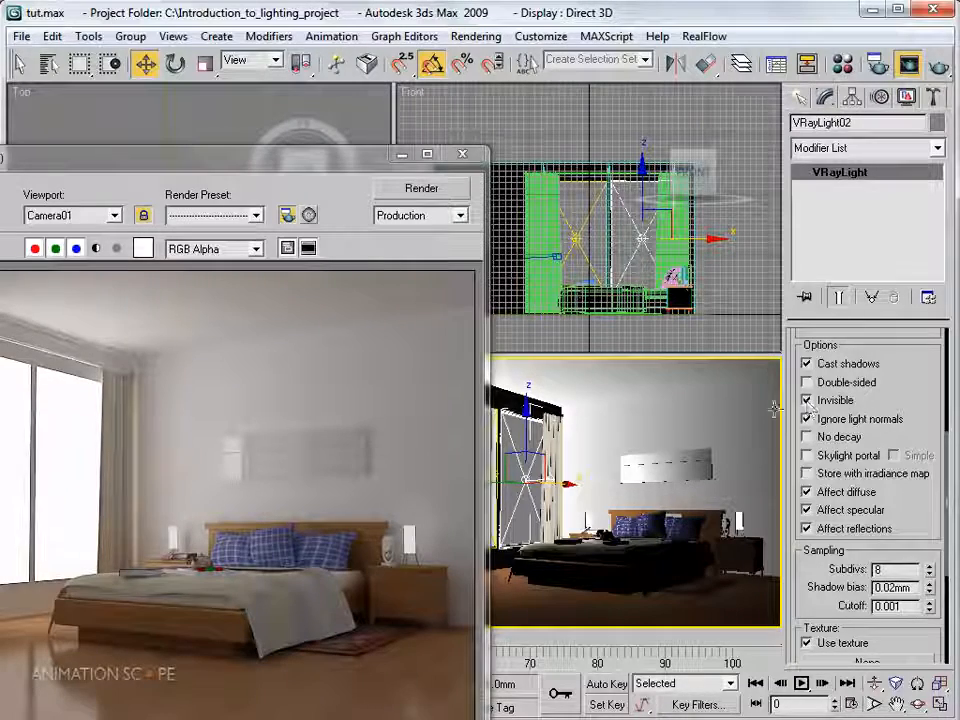
- Close the old rendered frame and render the Camera01 view again with the window lights invisible
left_click_drag(235, 162, 275, 145)
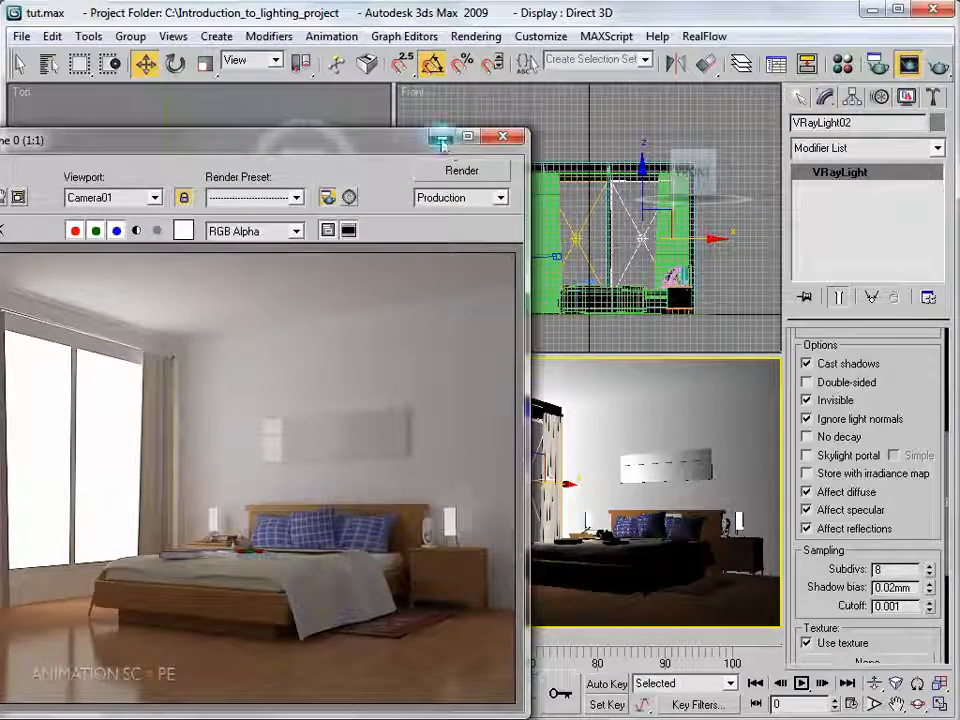
left_click(503, 136)
left_click(940, 68)
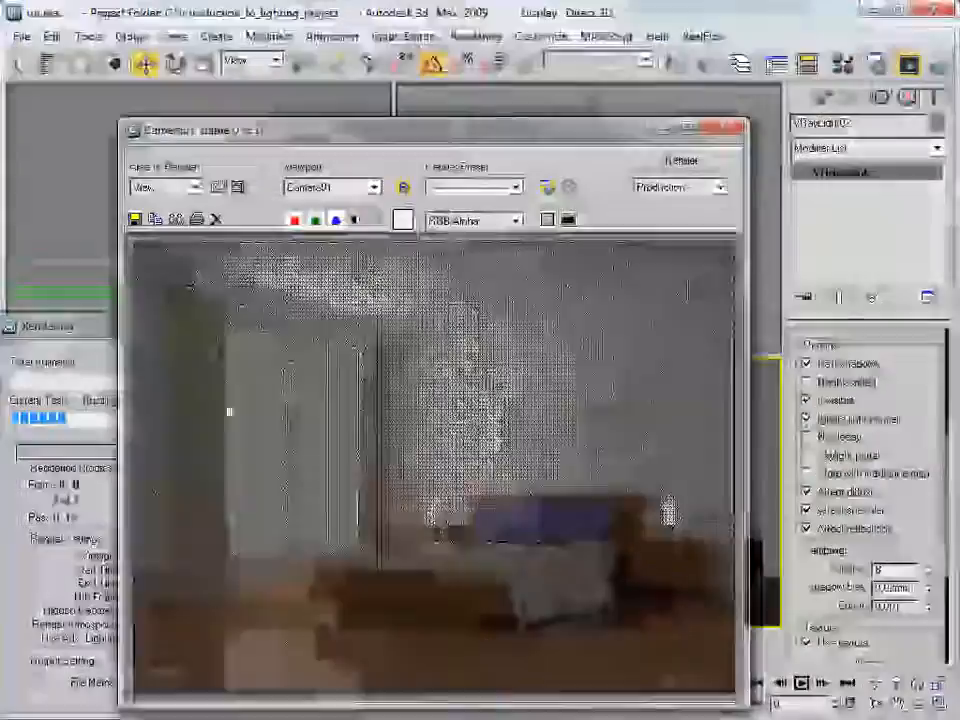
left_click_drag(475, 131, 496, 107)
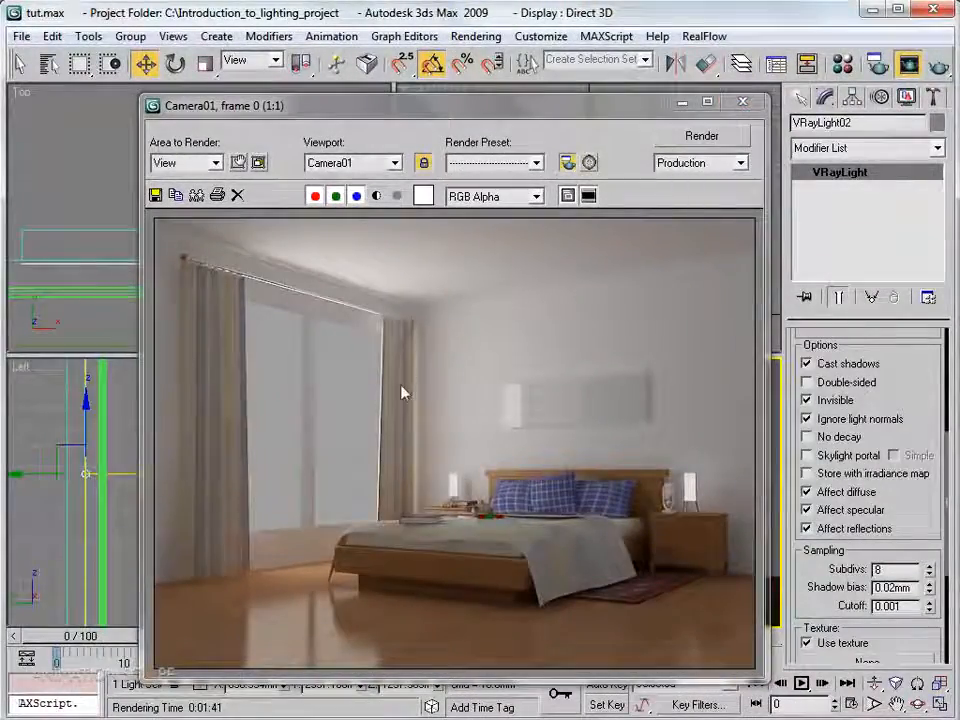
- Select both VRayLight window planes in the Top view and move them about 5 mm along Y, outward from the room
left_click_drag(472, 108, 554, 102)
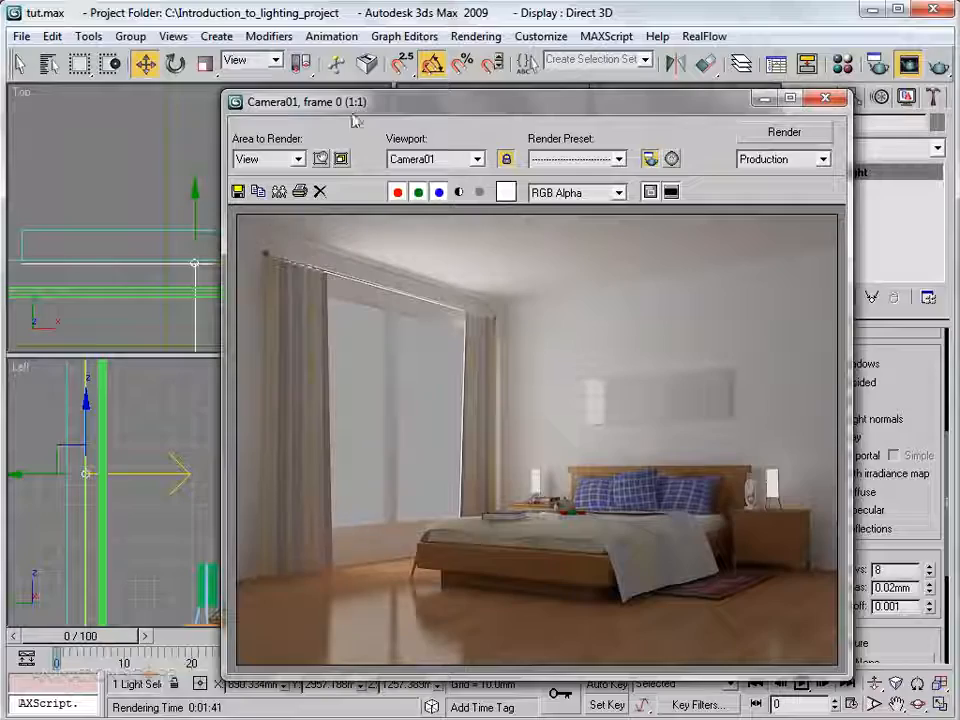
left_click_drag(352, 103, 470, 216)
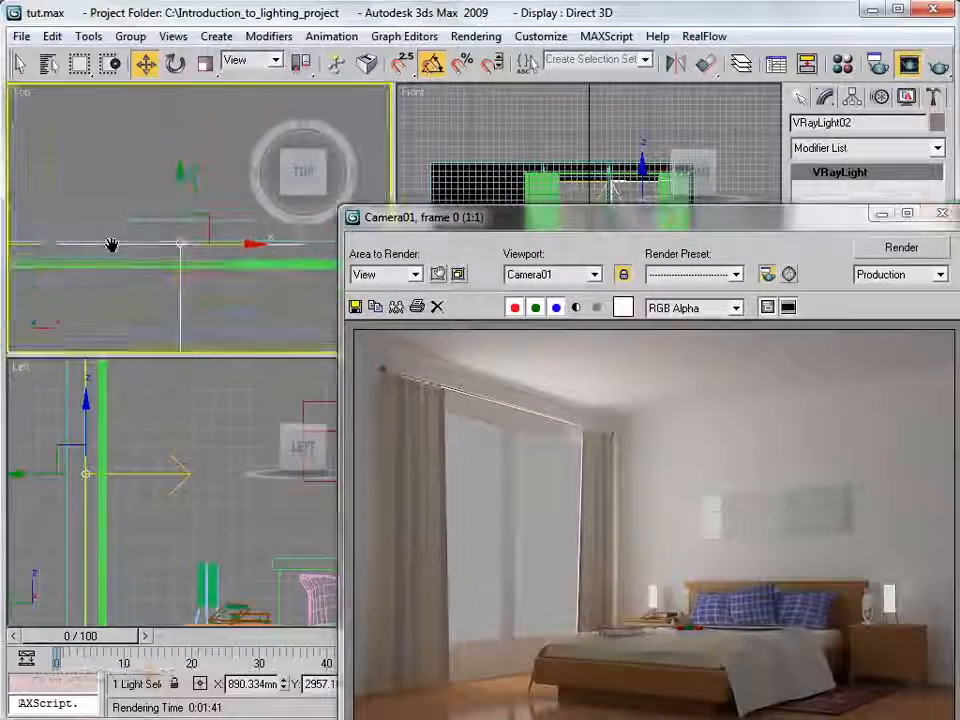
scroll(112, 244, "down", 4)
middle_click_drag(112, 244, 171, 259)
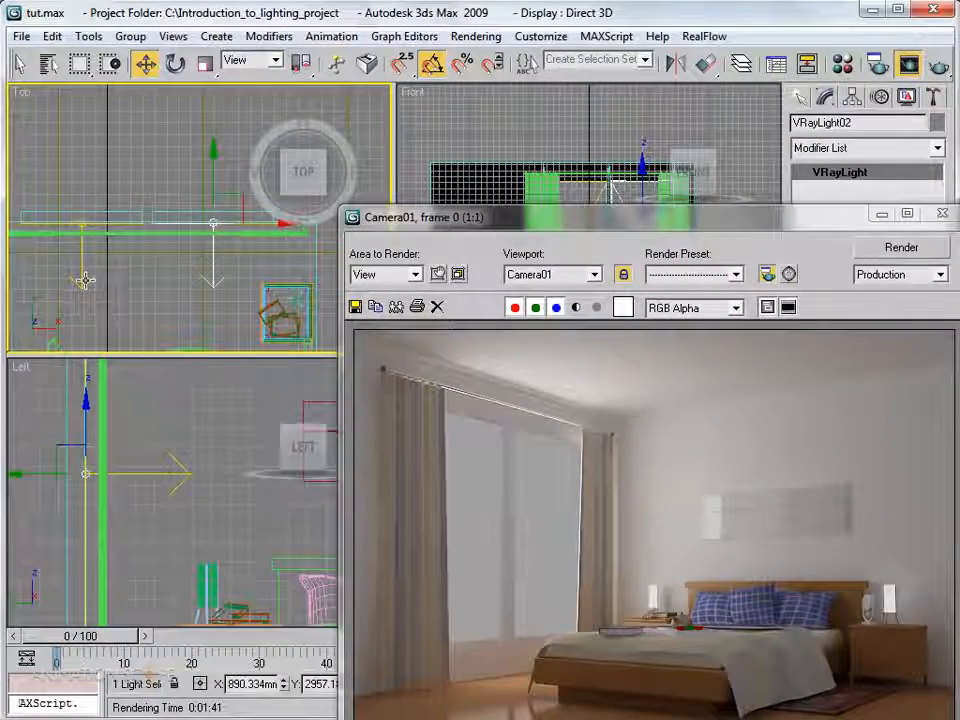
left_click(84, 280, "ctrl")
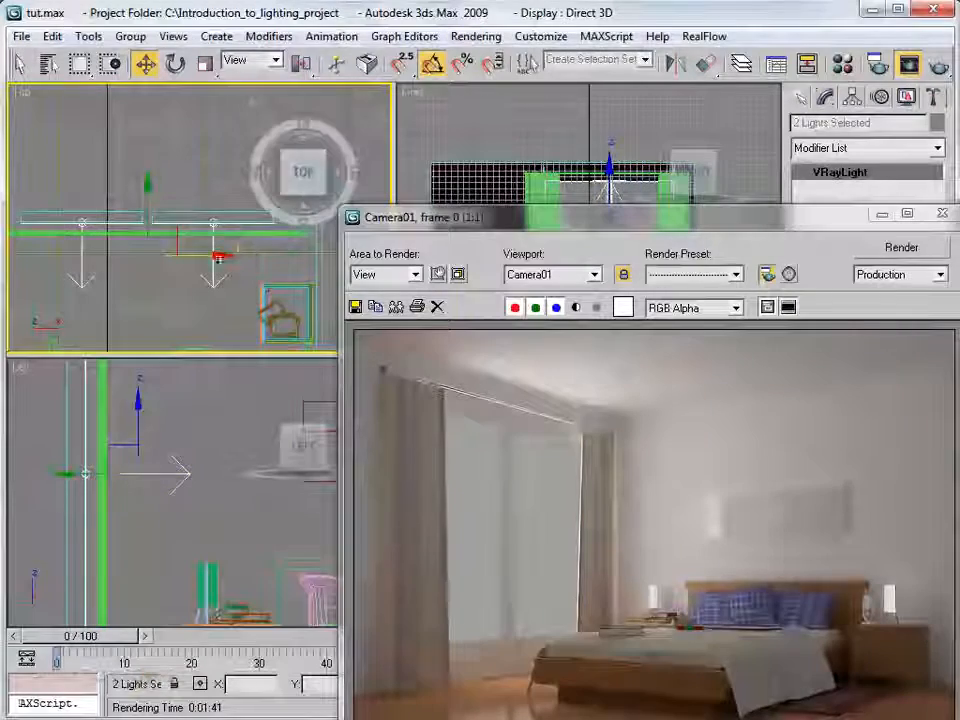
scroll(200, 282, "up", 3)
scroll(196, 291, "up", 3)
middle_click_drag(196, 291, 240, 250)
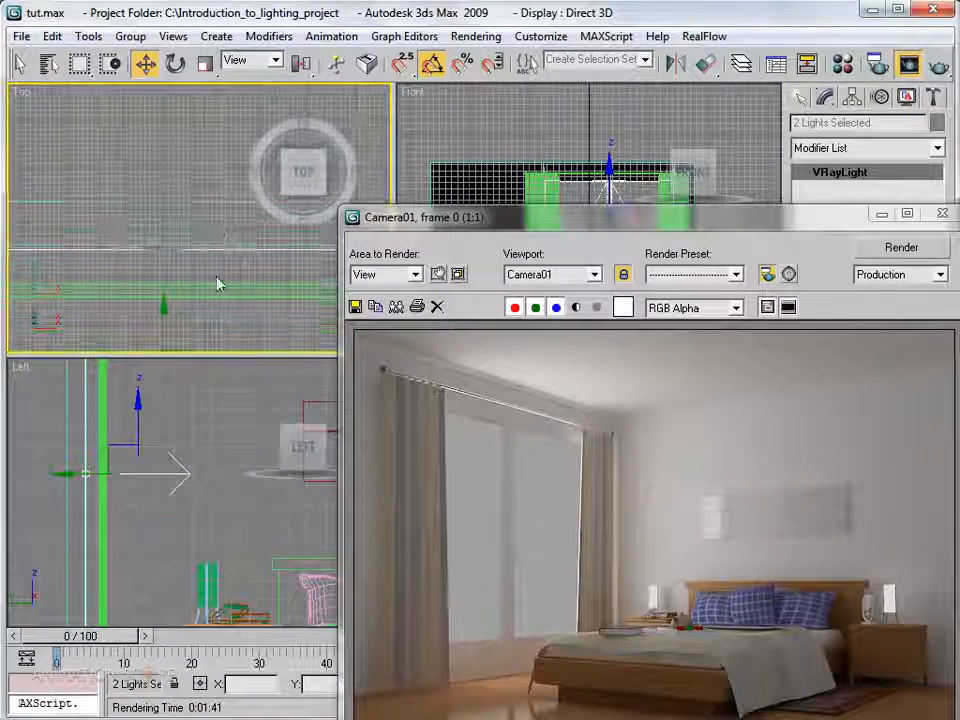
left_click_drag(161, 314, 163, 312)
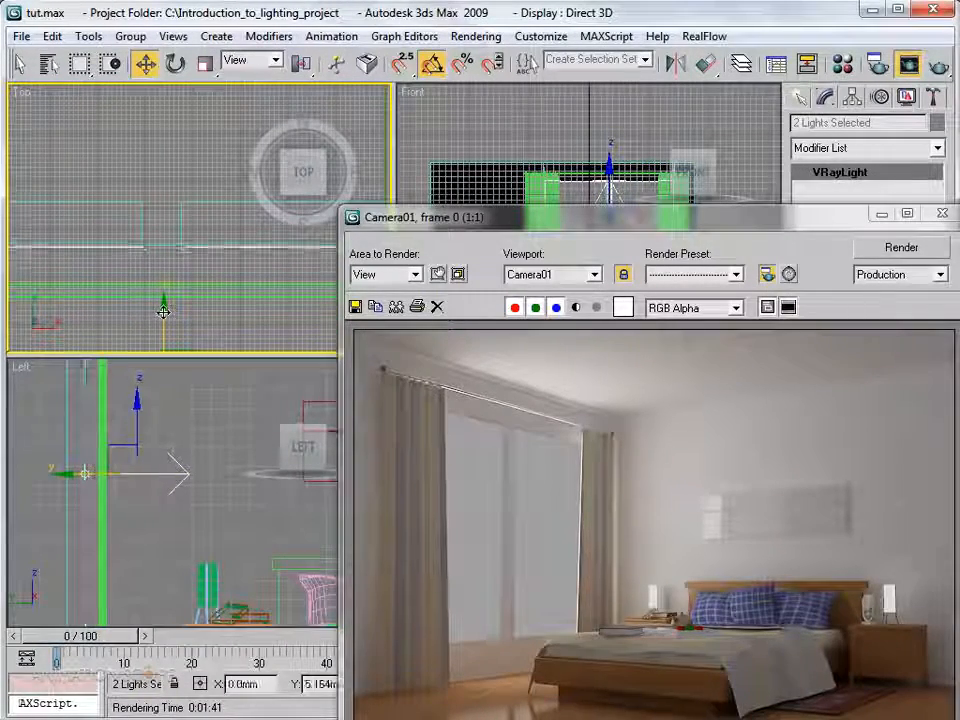
middle_click_drag(165, 260, 174, 338)
mouse_move(145, 185)
middle_mouse_down()
mouse_move(150, 255)
mouse_move(208, 331)
middle_mouse_up()
middle_click_drag(174, 295, 159, 235)
scroll(253, 282, "down", 3)
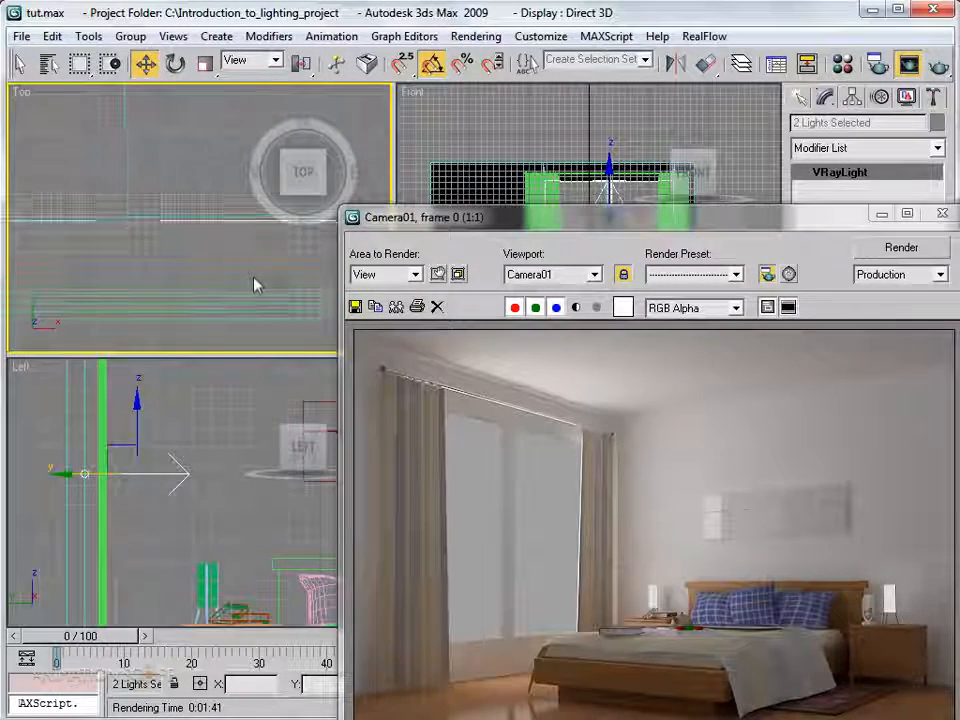
scroll(240, 281, "down", 1)
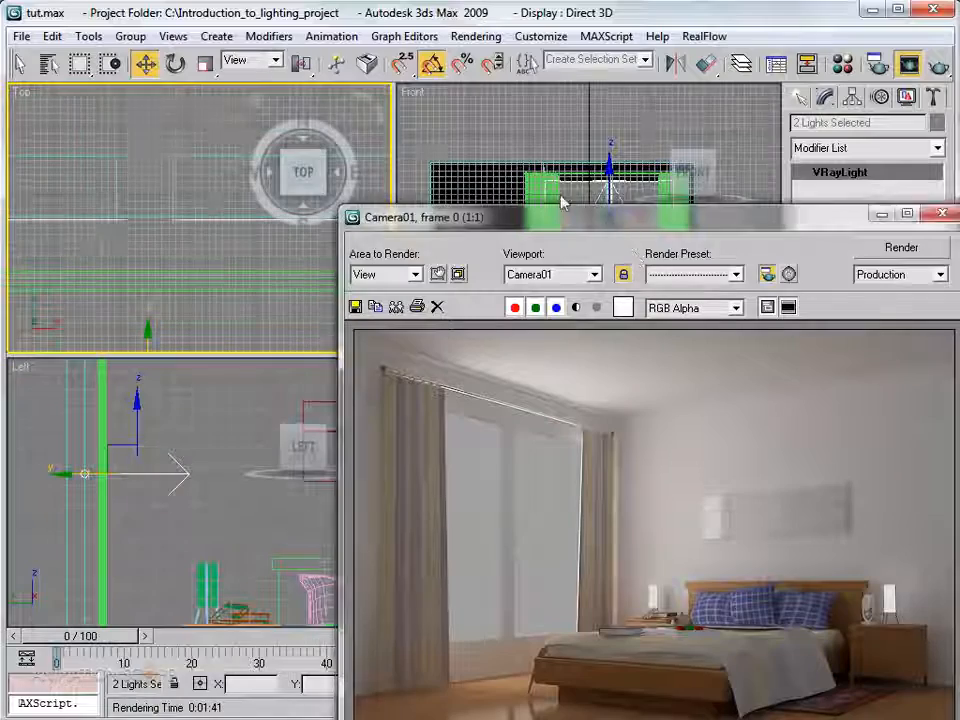
- Close the rendered frame and create a Standard Target Direct light in the Left view, aimed from high outside the window at the bedroom floor
left_click_drag(561, 212, 396, 126)
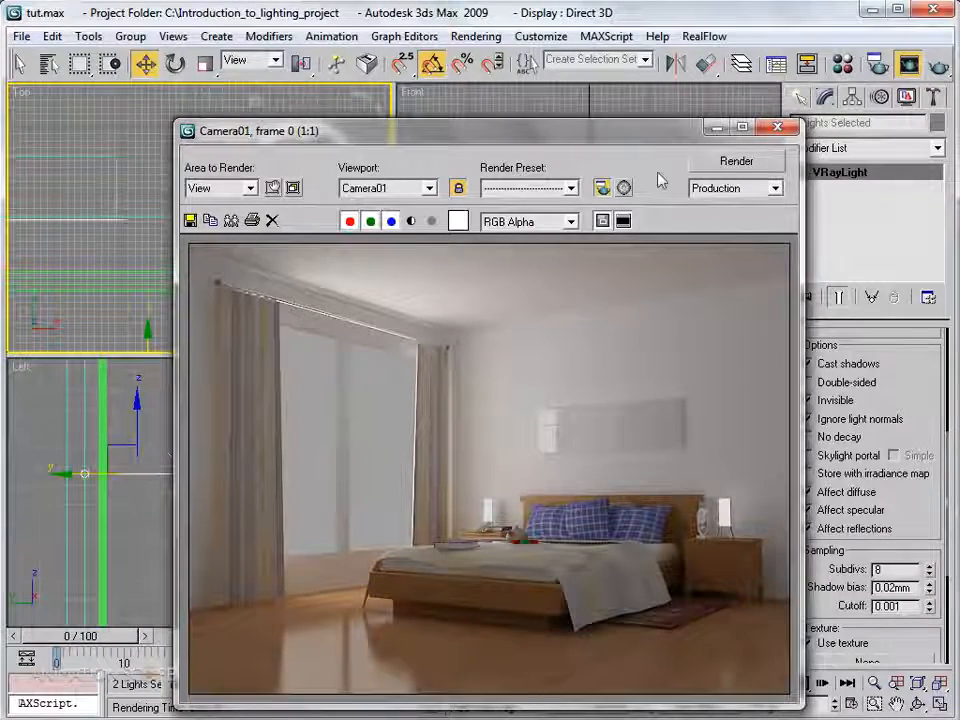
left_click(777, 127)
scroll(534, 209, "down", 5)
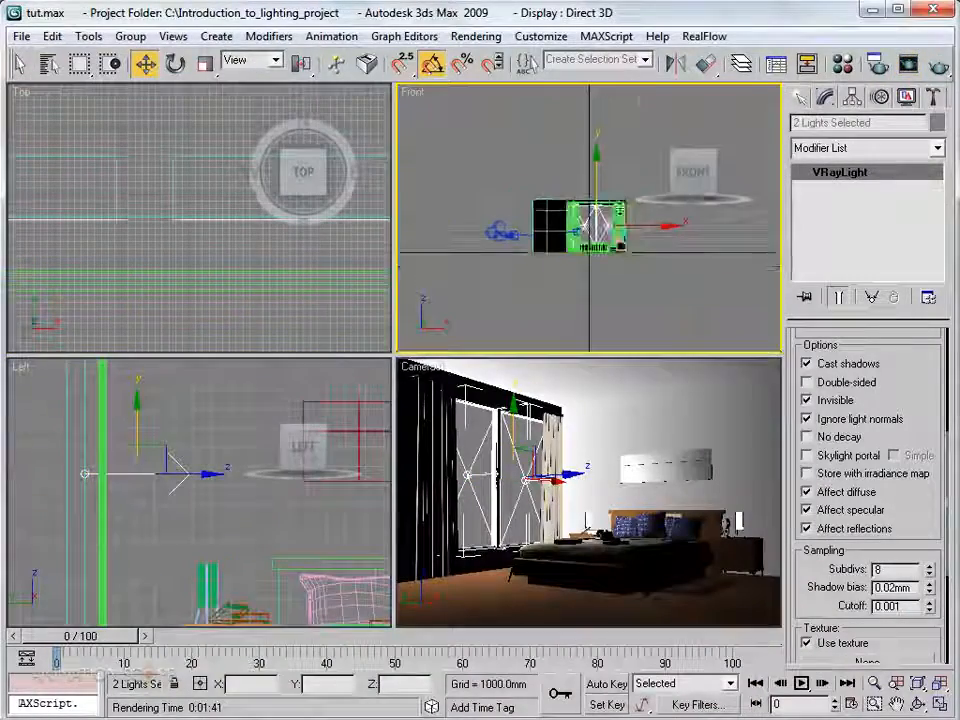
left_click(800, 97)
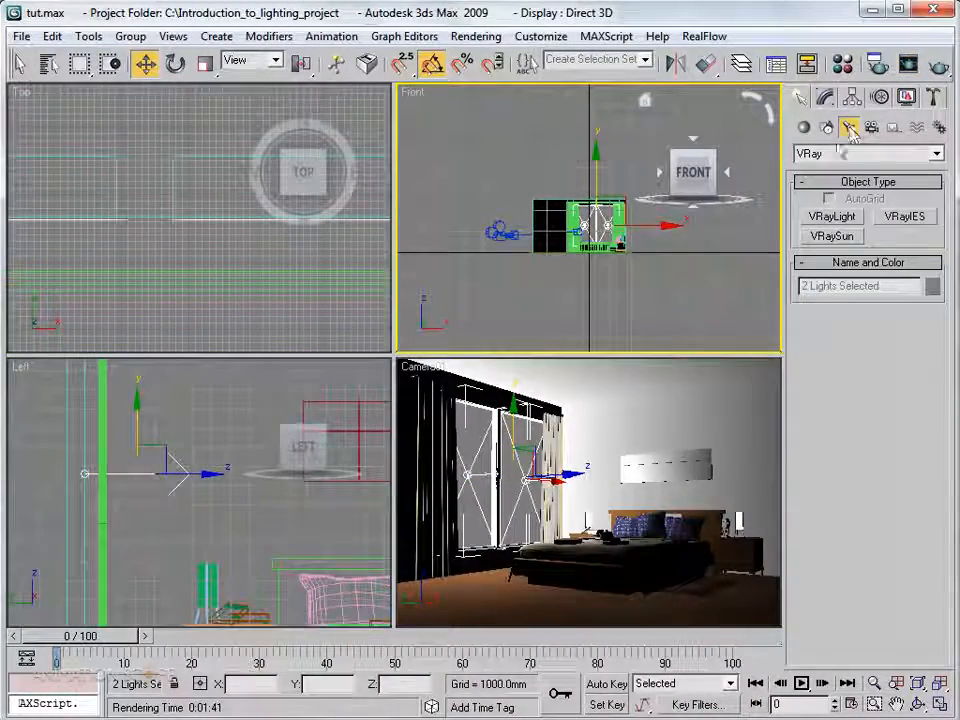
left_click(845, 156)
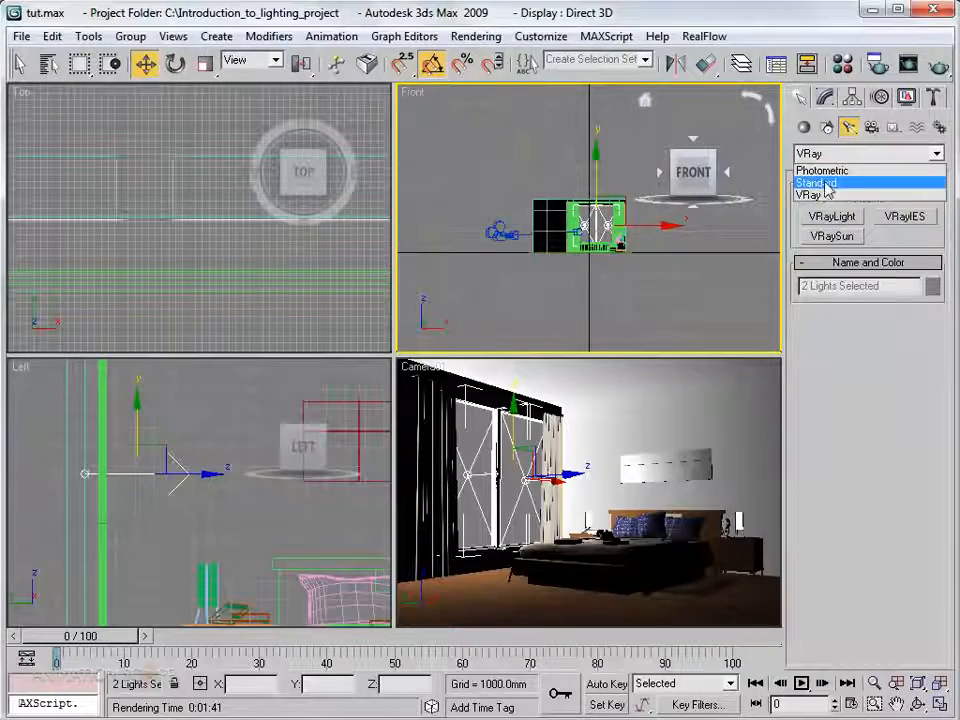
left_click(826, 184)
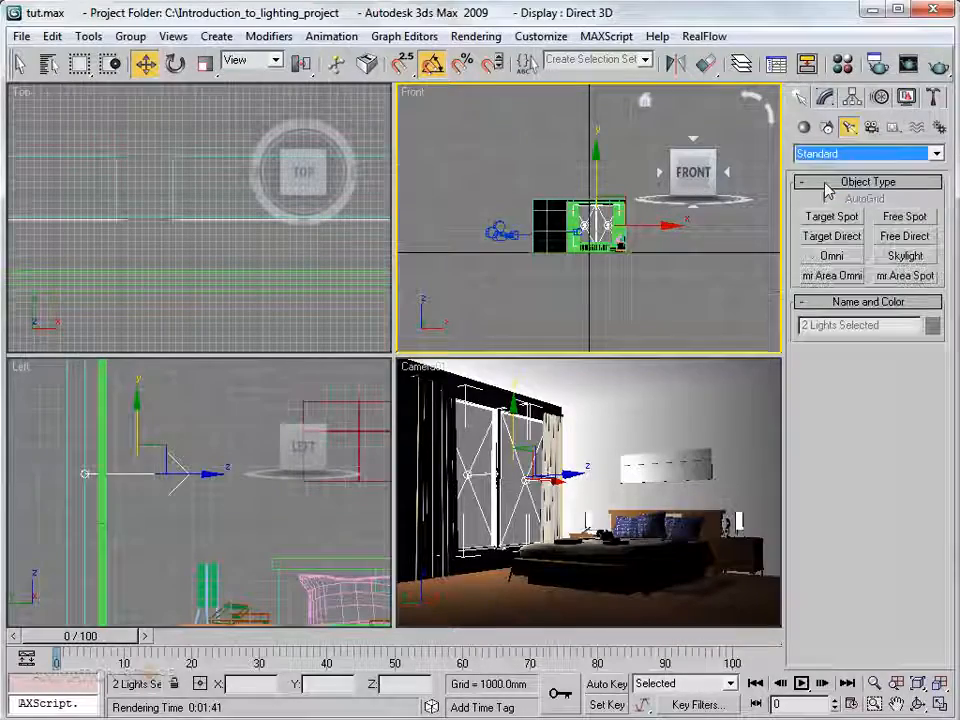
left_click(831, 236)
middle_click_drag(540, 180, 561, 192)
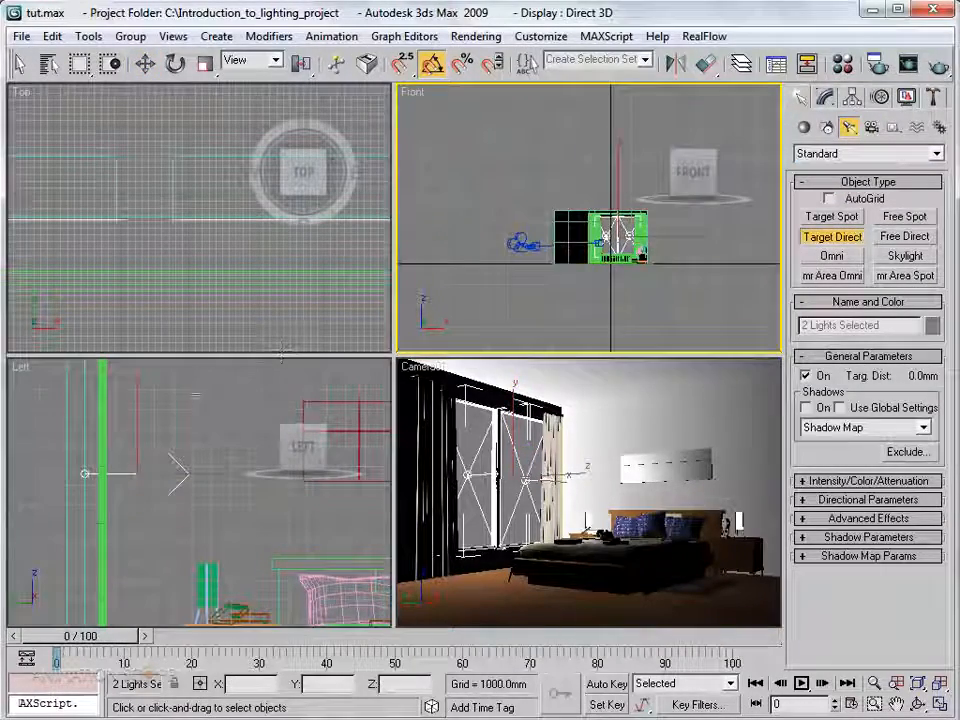
scroll(171, 424, "down", 6)
middle_click_drag(182, 452, 151, 469)
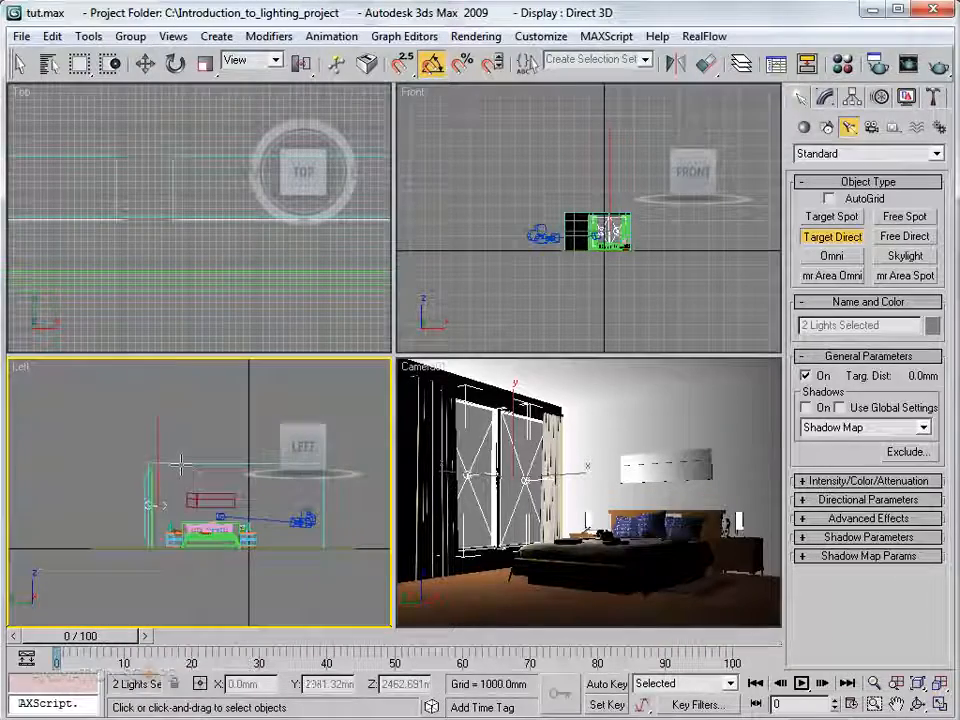
scroll(104, 455, "down", 2)
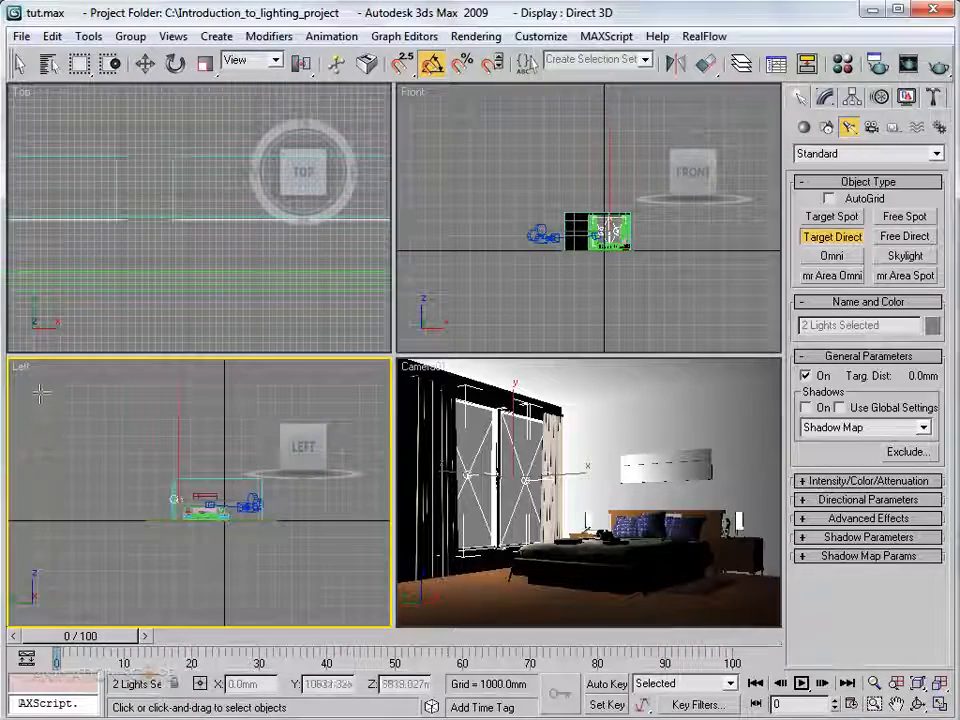
left_click_drag(40, 395, 201, 517)
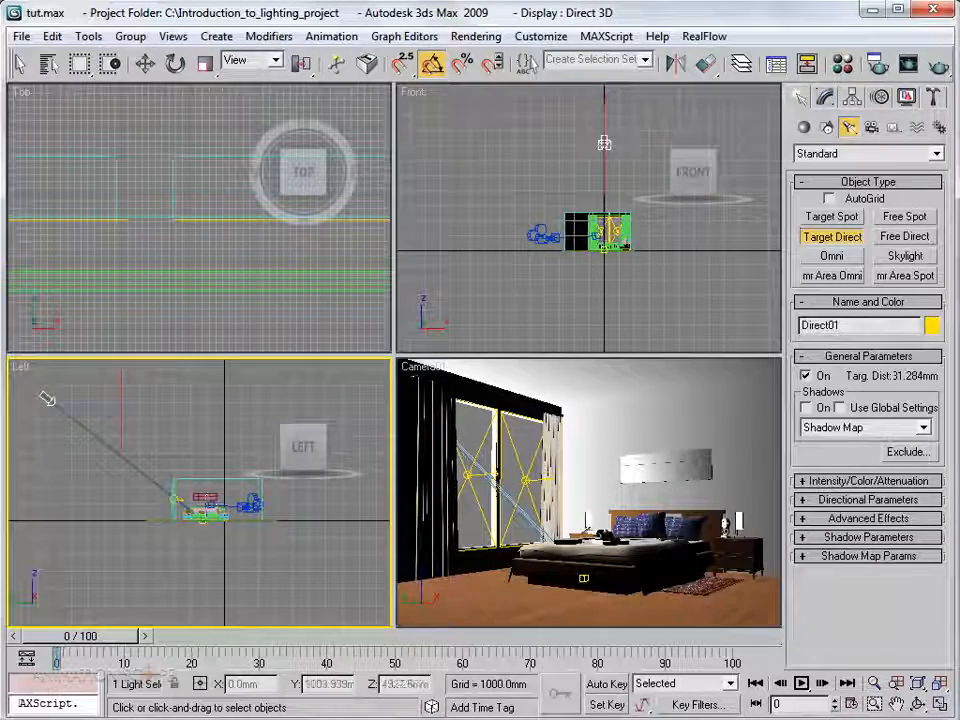
left_click(145, 66)
- Set the directional light's hotspot to 1616 mm and falloff to 1786 mm, and make its light cone rectangular
left_click(825, 97)
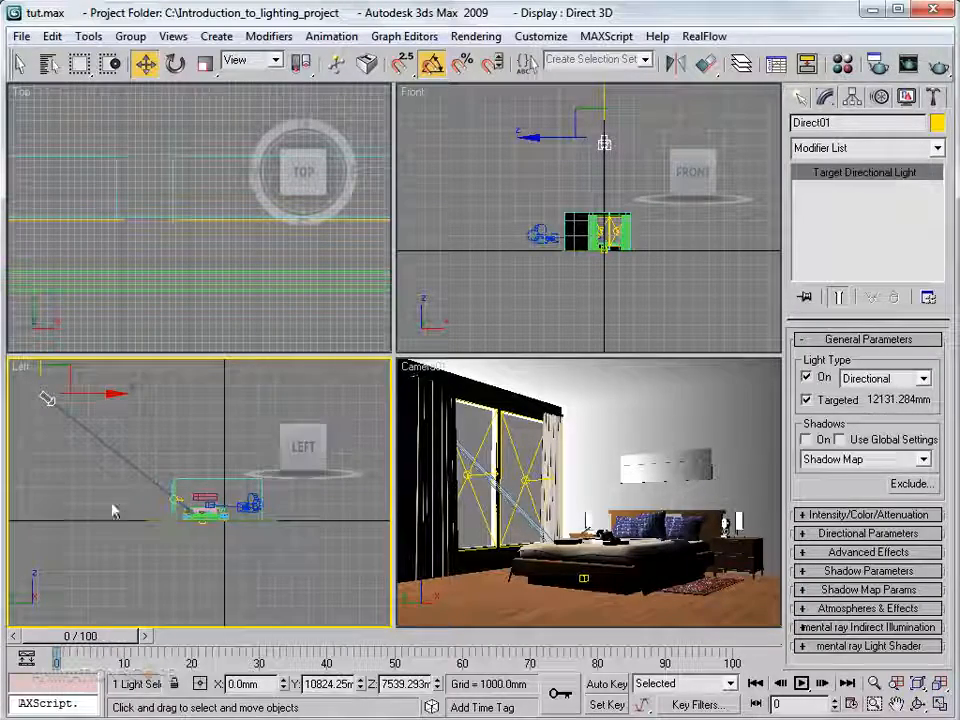
scroll(111, 506, "up", 6)
scroll(116, 503, "down", 4)
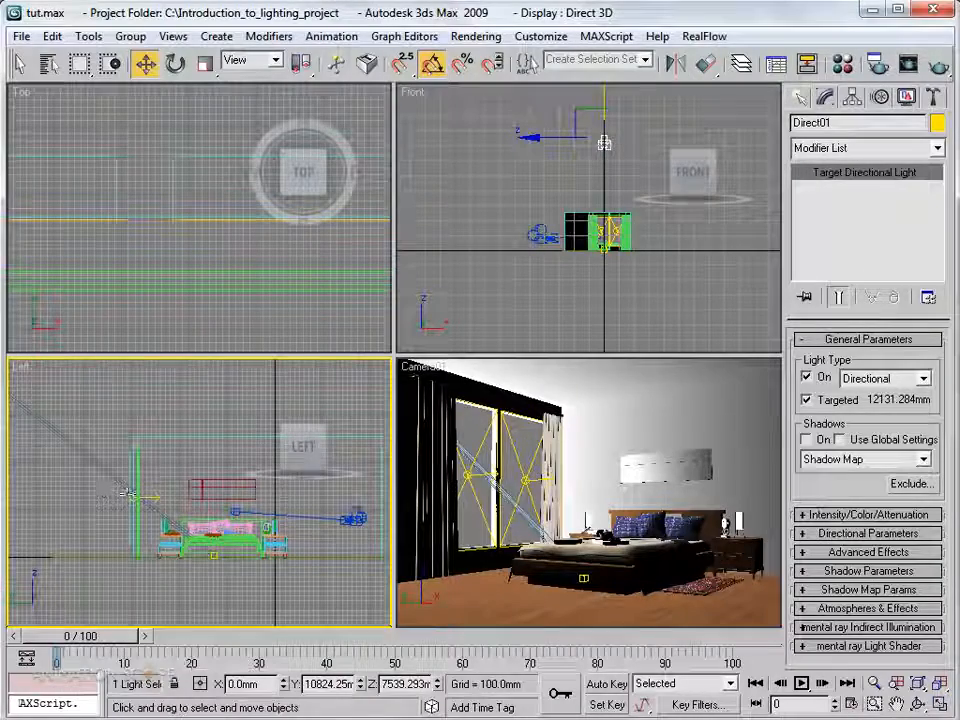
left_click(838, 533)
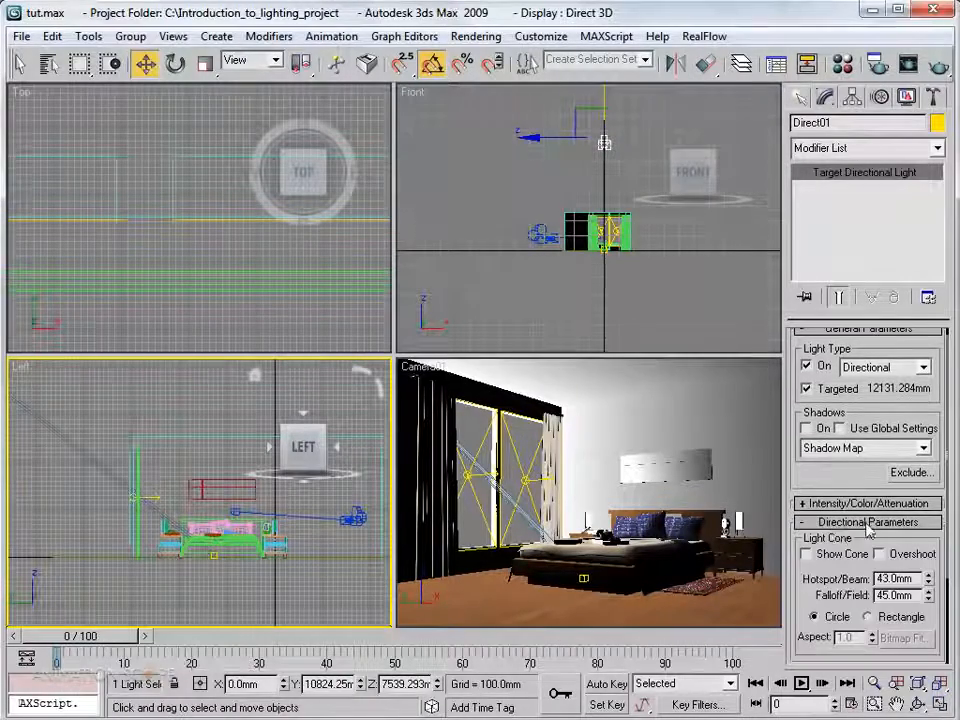
left_click_drag(850, 565, 852, 455)
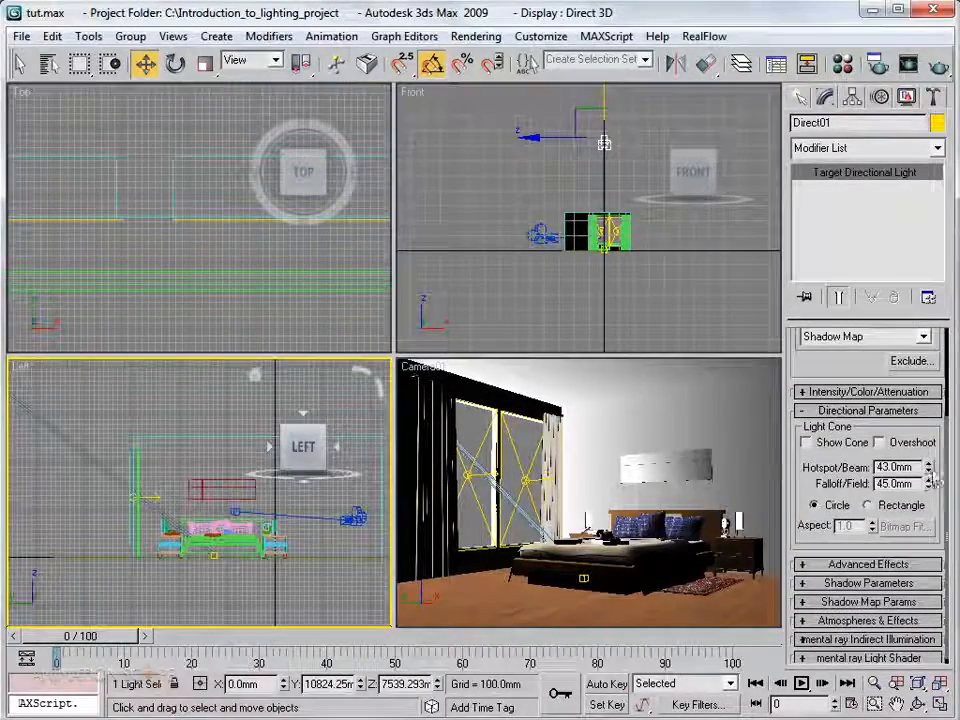
left_click_drag(929, 471, 910, 466)
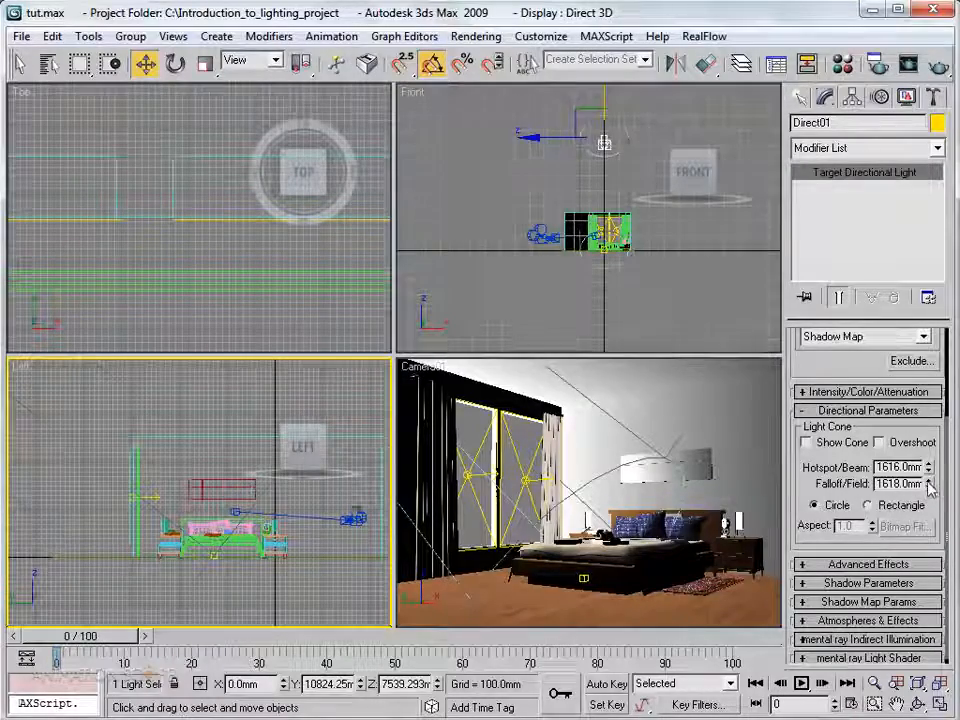
left_click_drag(929, 398, 923, 310)
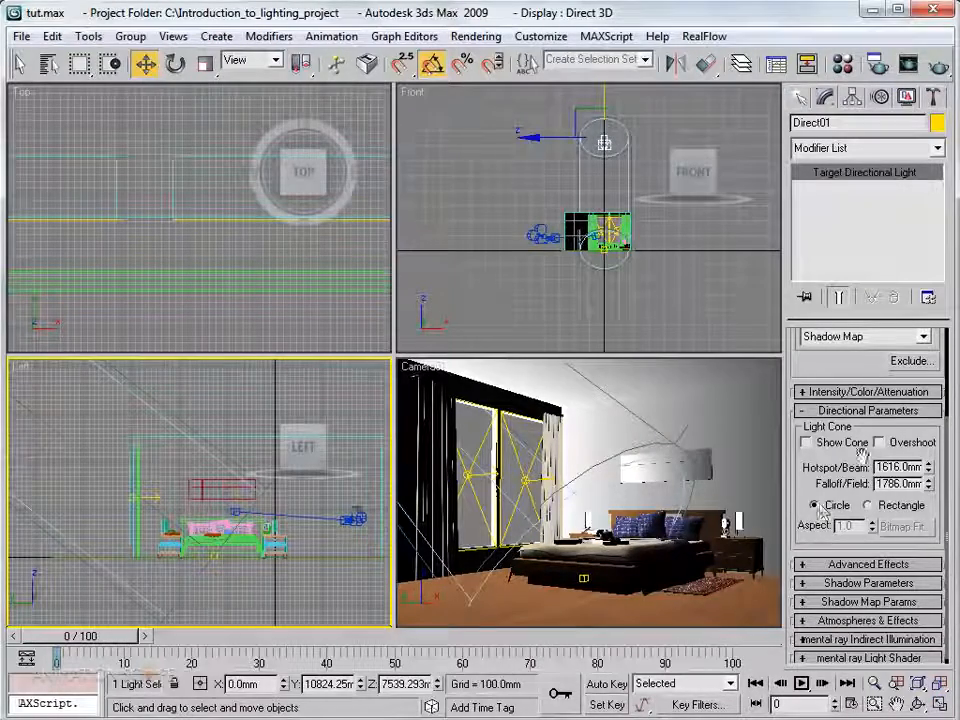
left_click_drag(853, 496, 848, 466)
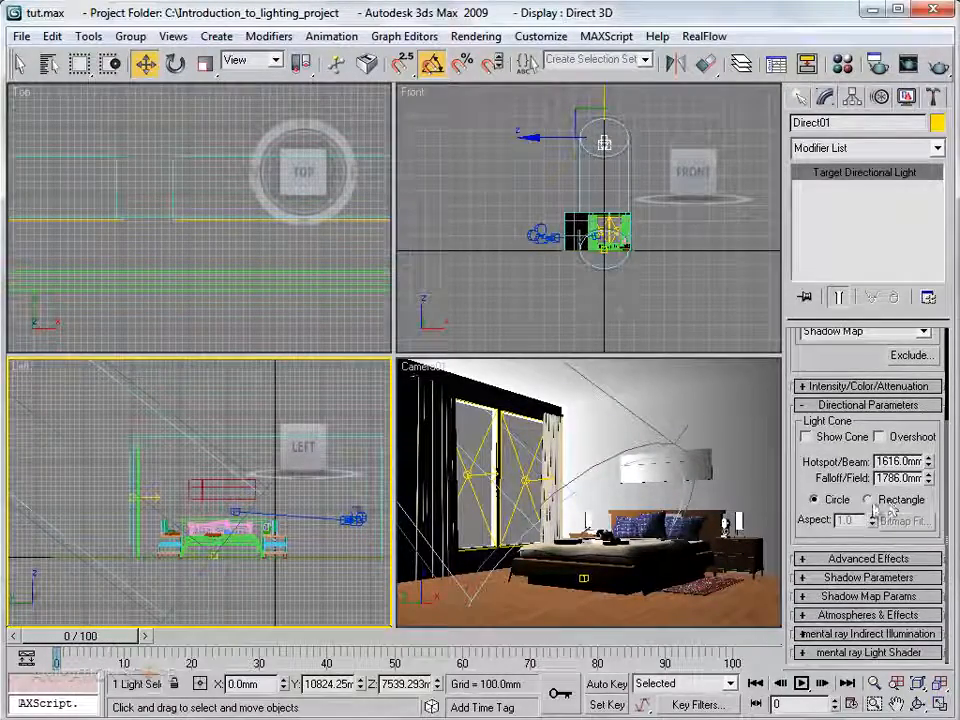
left_click(868, 500)
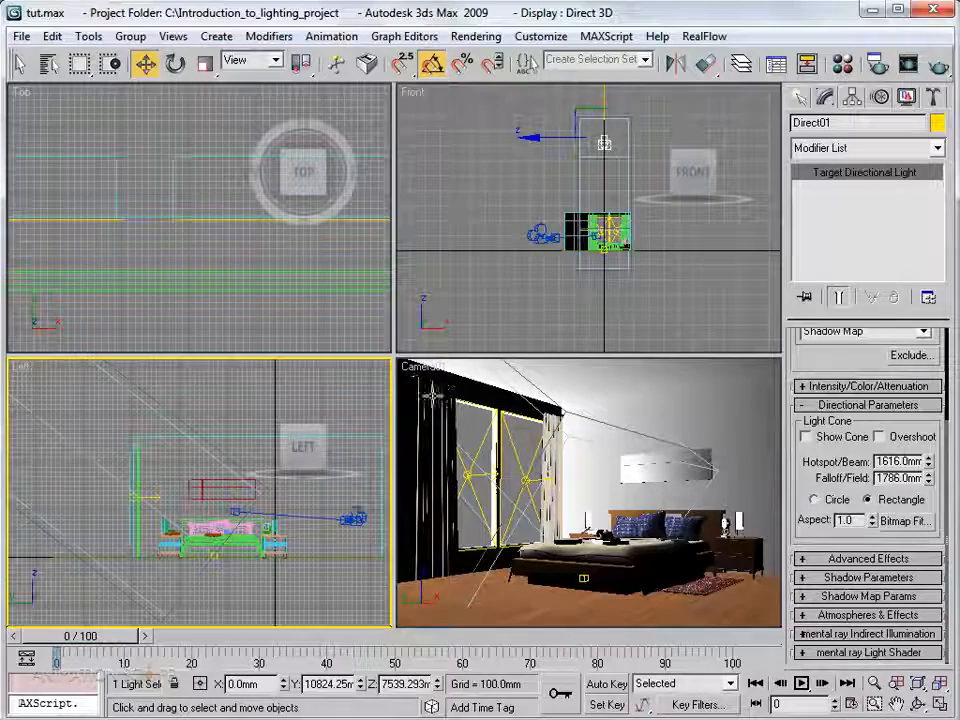
- Enable shadows on the directional light with the VRayShadow type and render the Camera01 view
left_click_drag(853, 378, 840, 512)
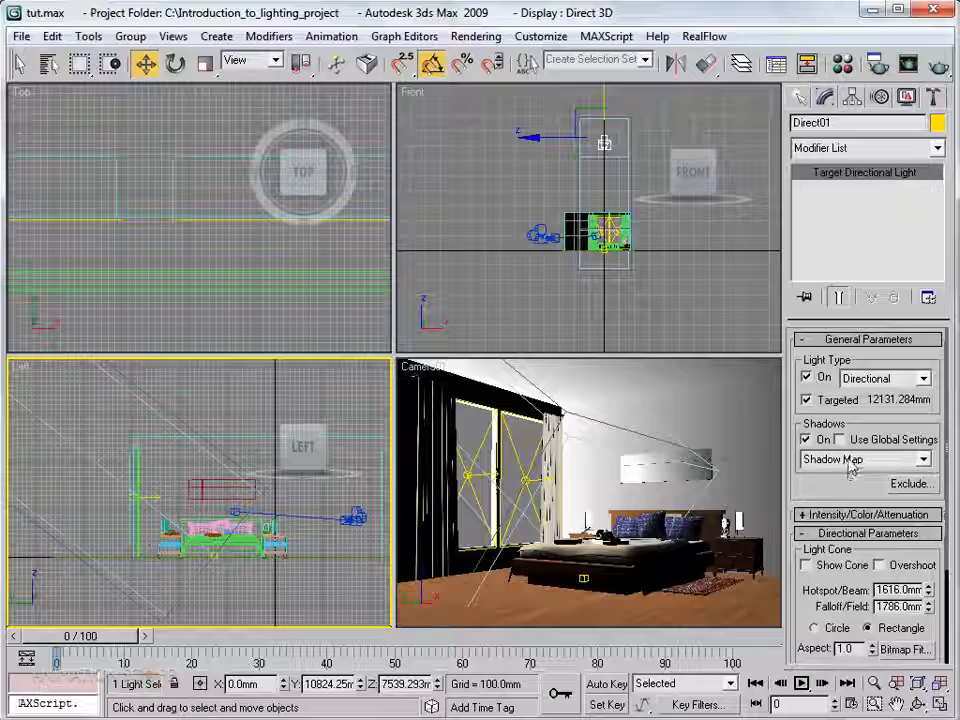
left_click(838, 527)
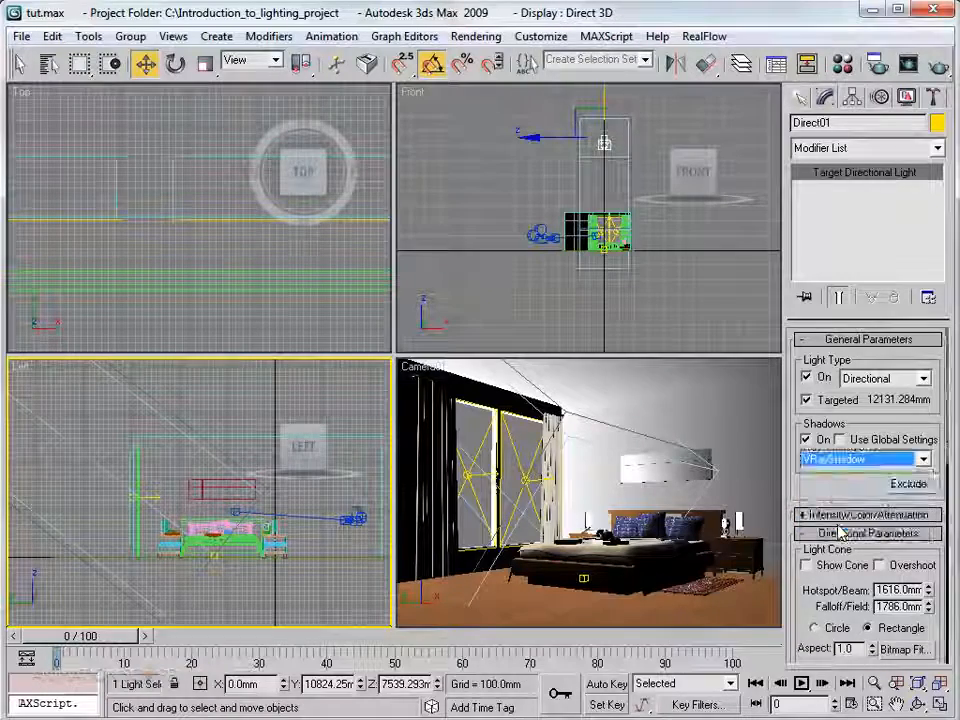
left_click(532, 389)
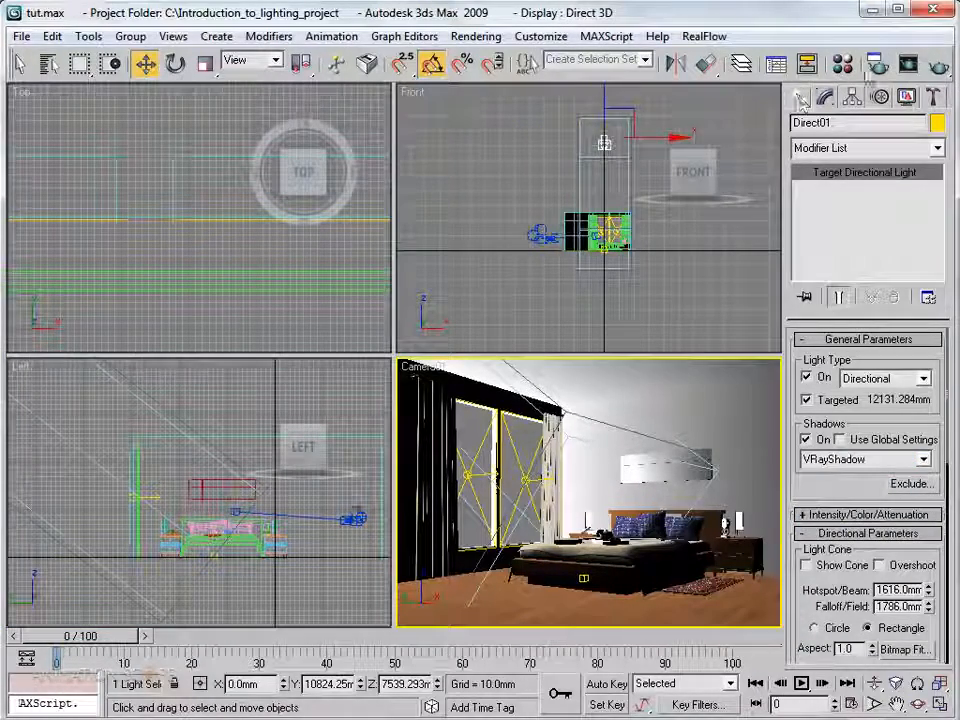
left_click(938, 68)
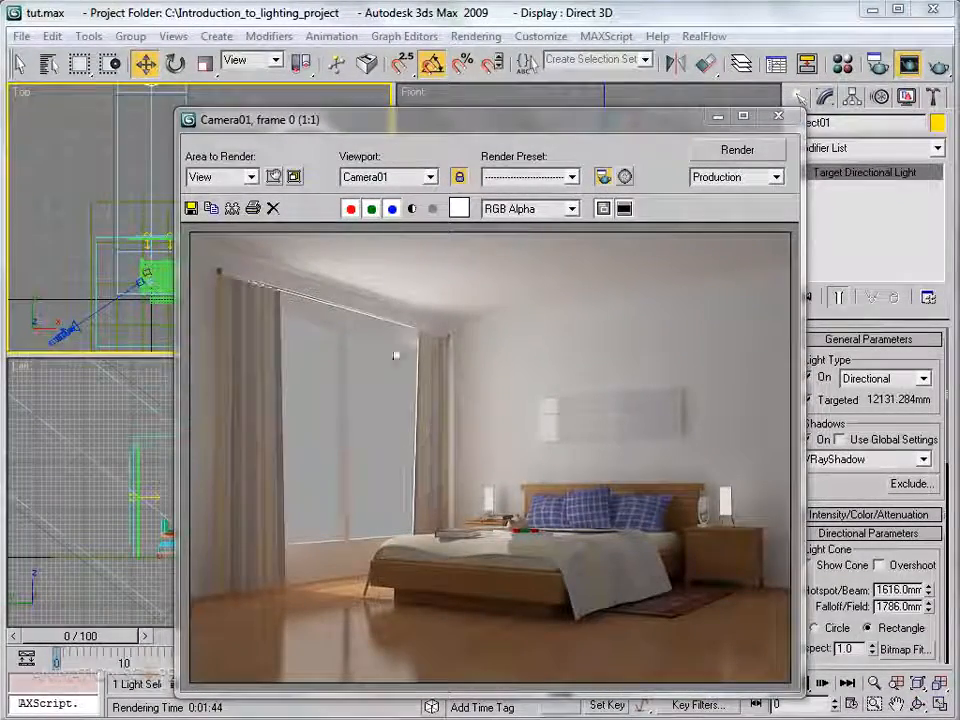
- Select the VRayLight plane on the window's bed-side pane in the Front view and set its intensity multiplier to 6.0
left_click_drag(437, 121, 442, 103)
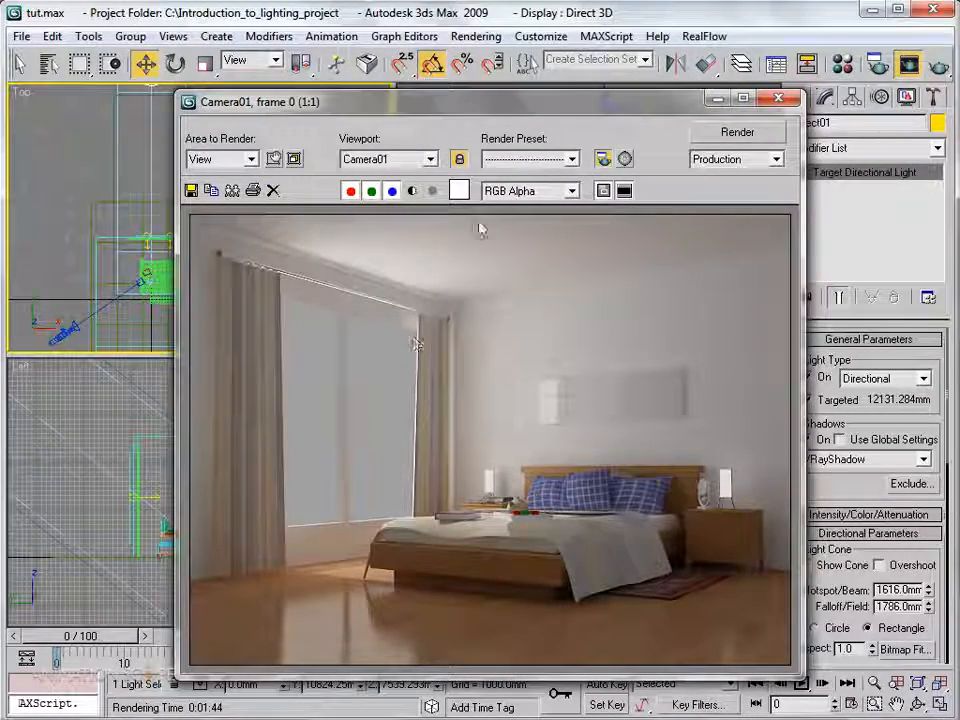
left_click_drag(536, 107, 380, 113)
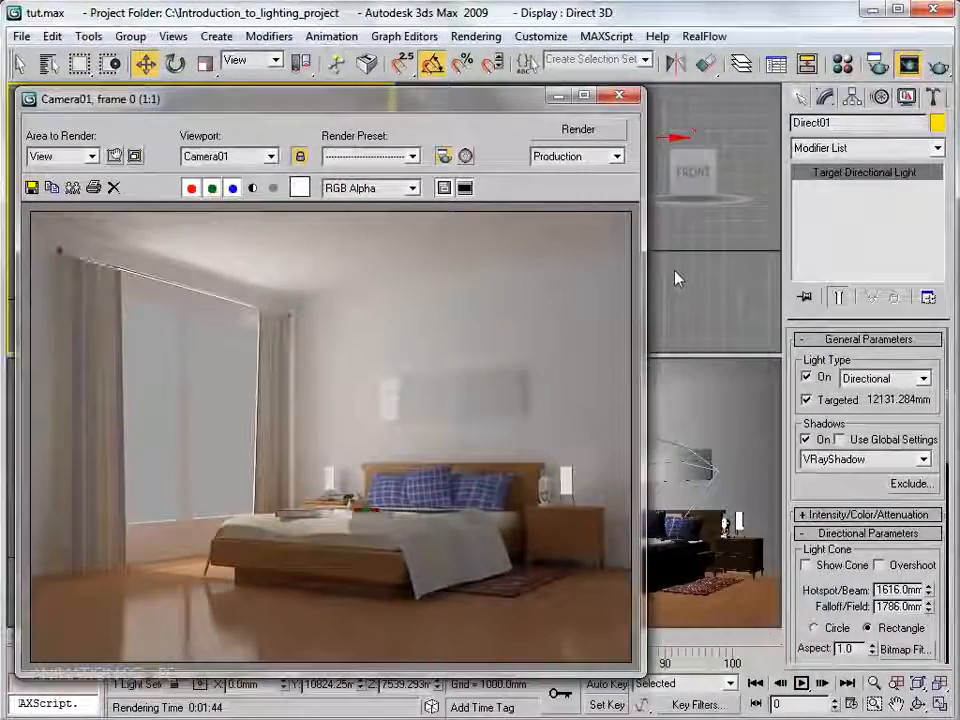
middle_click_drag(675, 271, 604, 300)
scroll(718, 271, "up", 3)
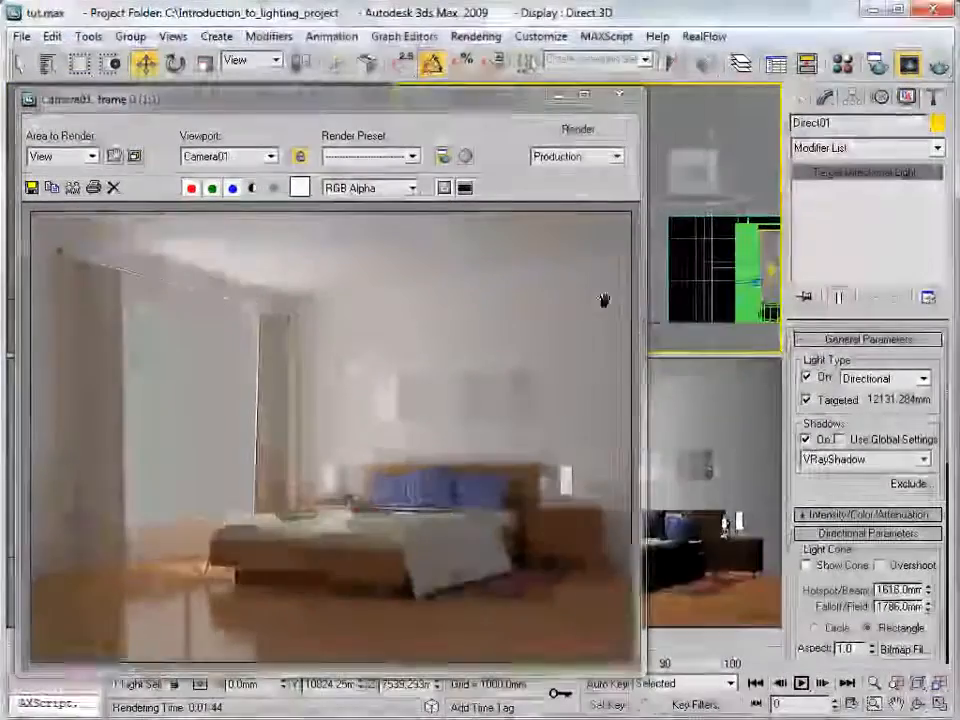
middle_click_drag(676, 300, 583, 300)
scroll(728, 254, "up", 2)
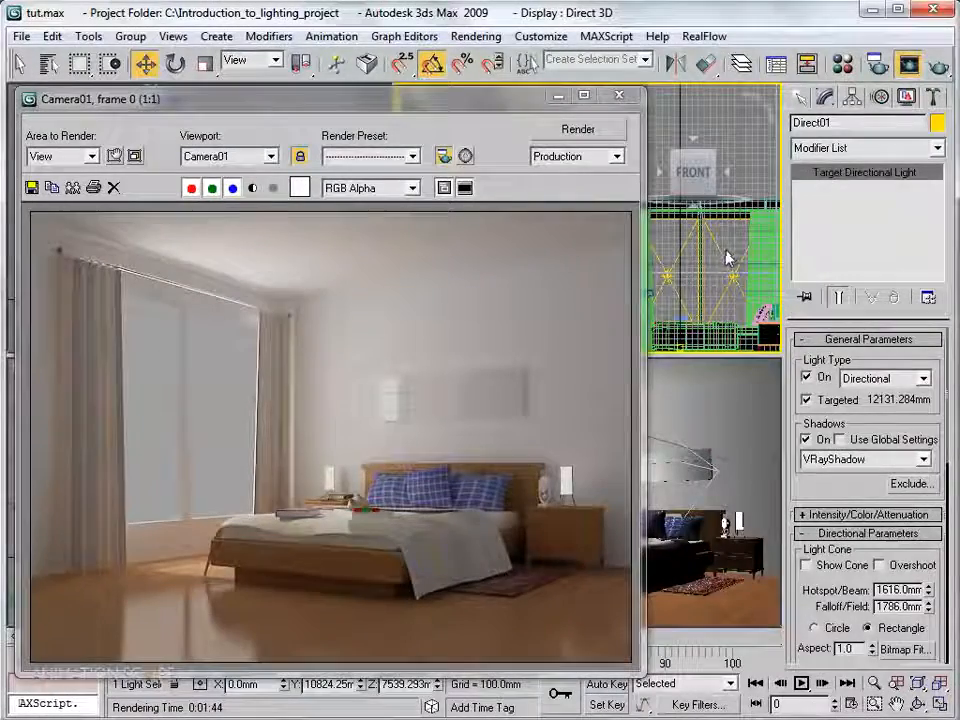
left_click(722, 253)
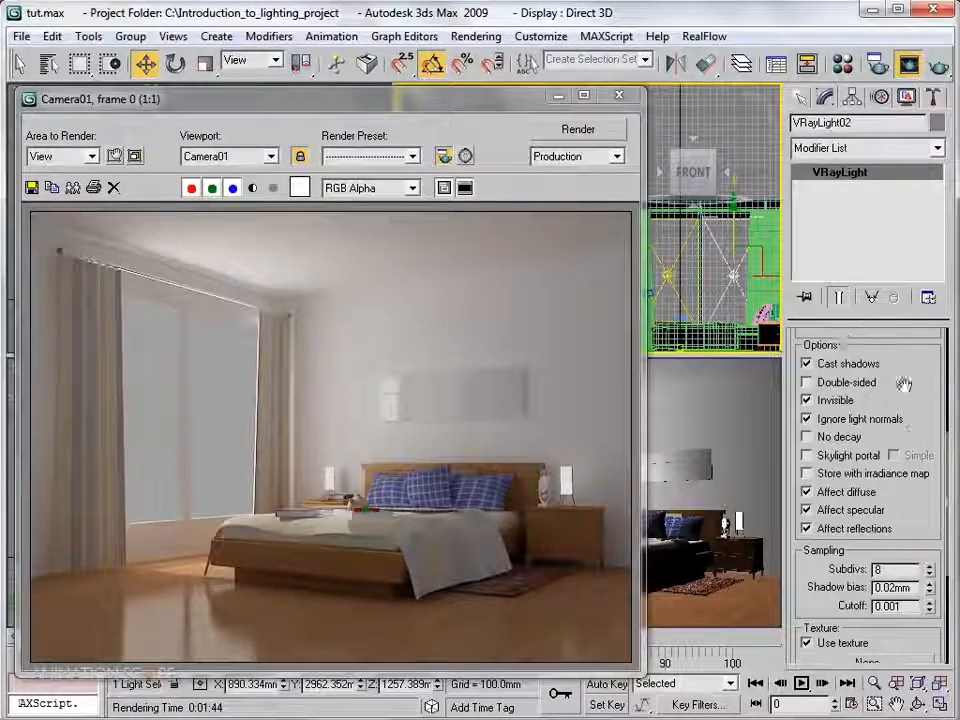
left_click_drag(904, 384, 915, 586)
left_click(884, 445)
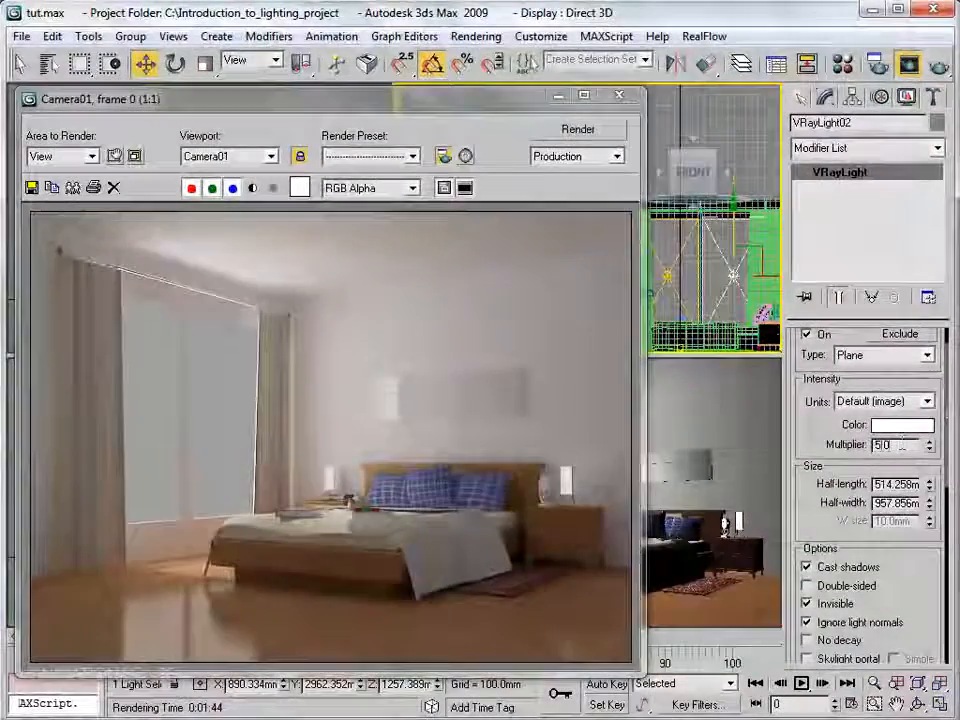
left_click_drag(903, 444, 846, 443)
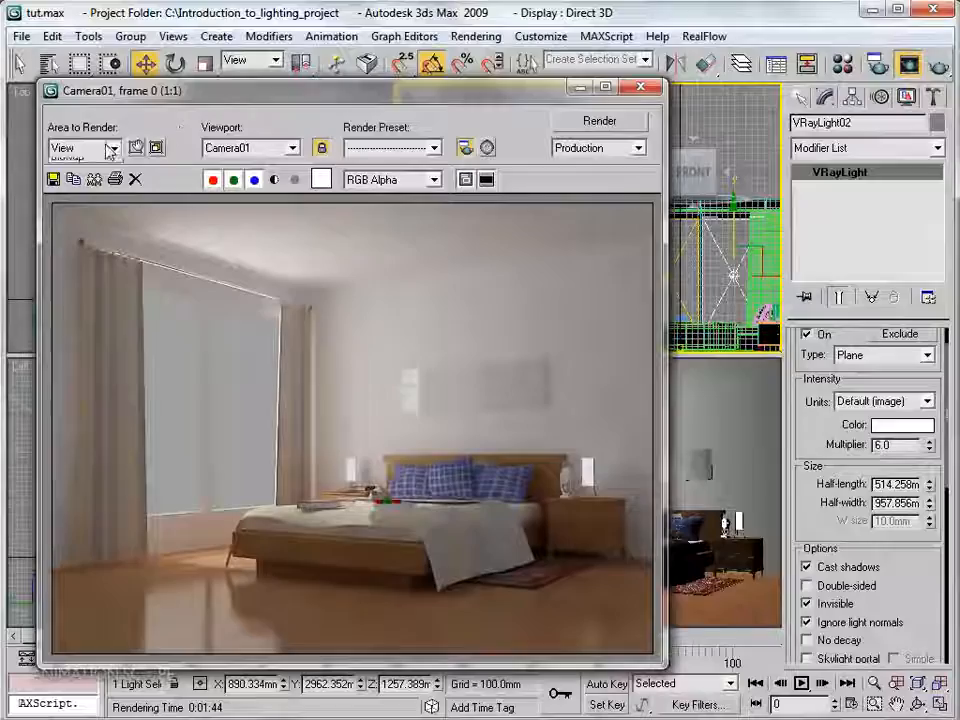
- Restrict rendering to a Region over the window's upper corner beside the inner curtain and render that area
left_click(111, 148)
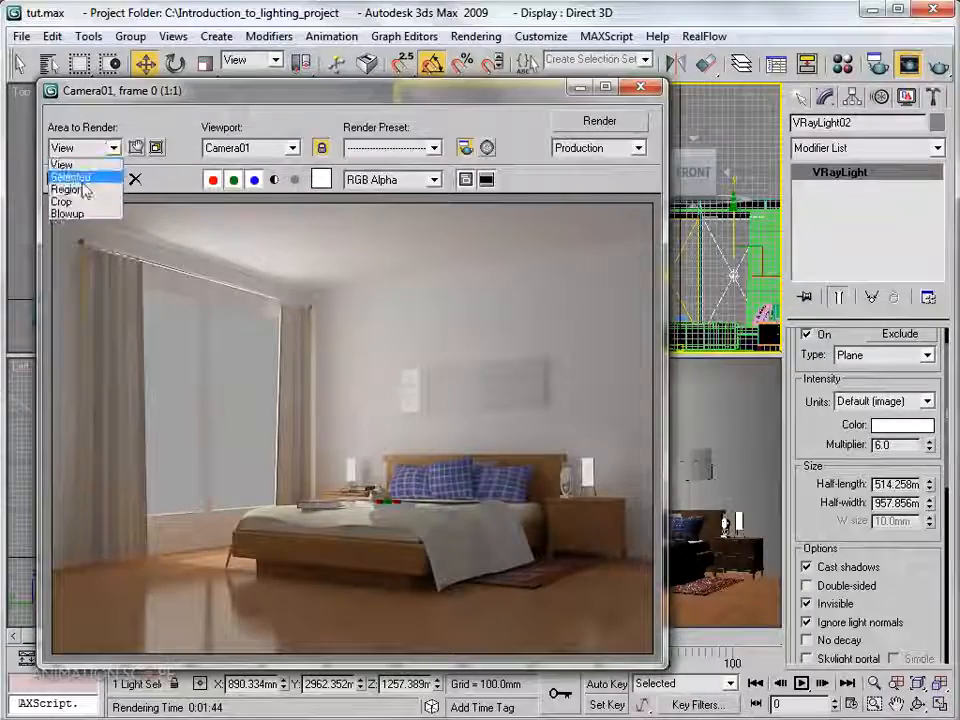
left_click(70, 192)
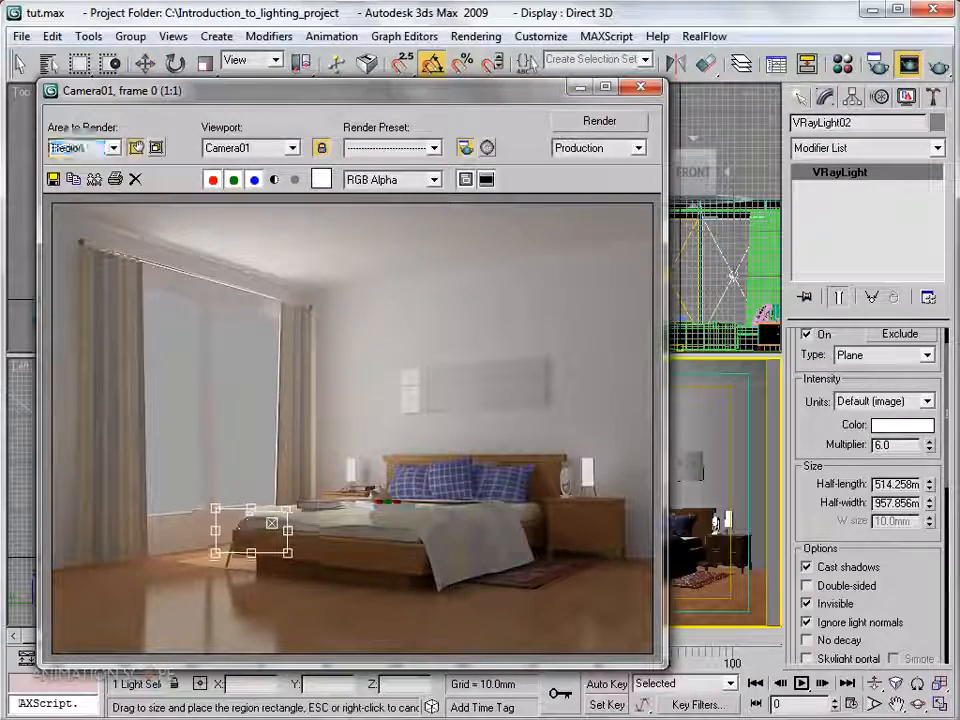
left_click_drag(251, 525, 246, 307)
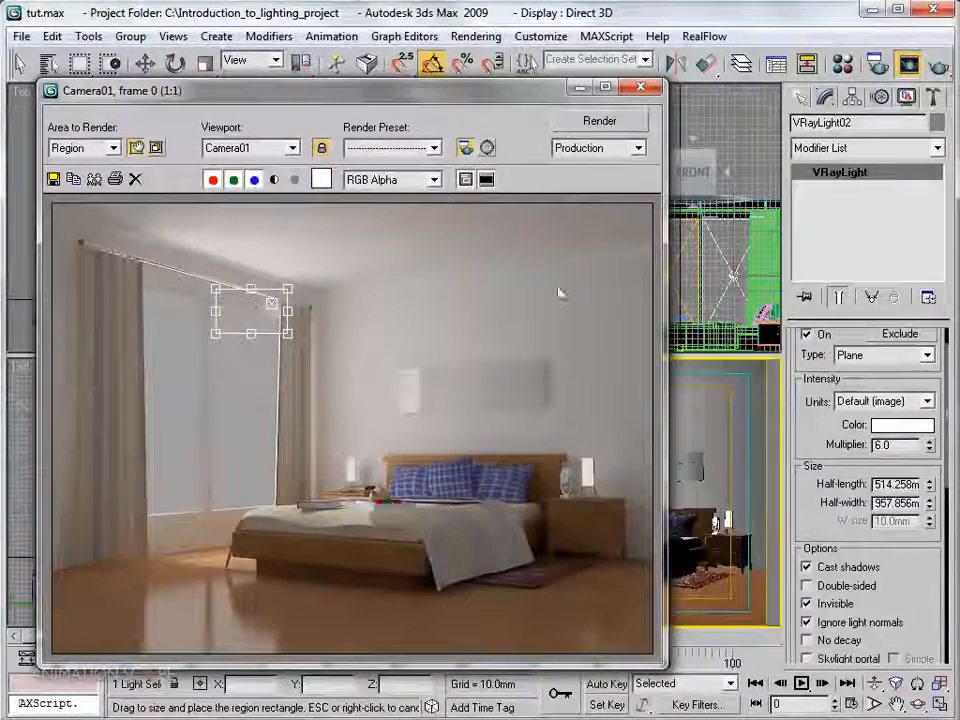
left_click(600, 121)
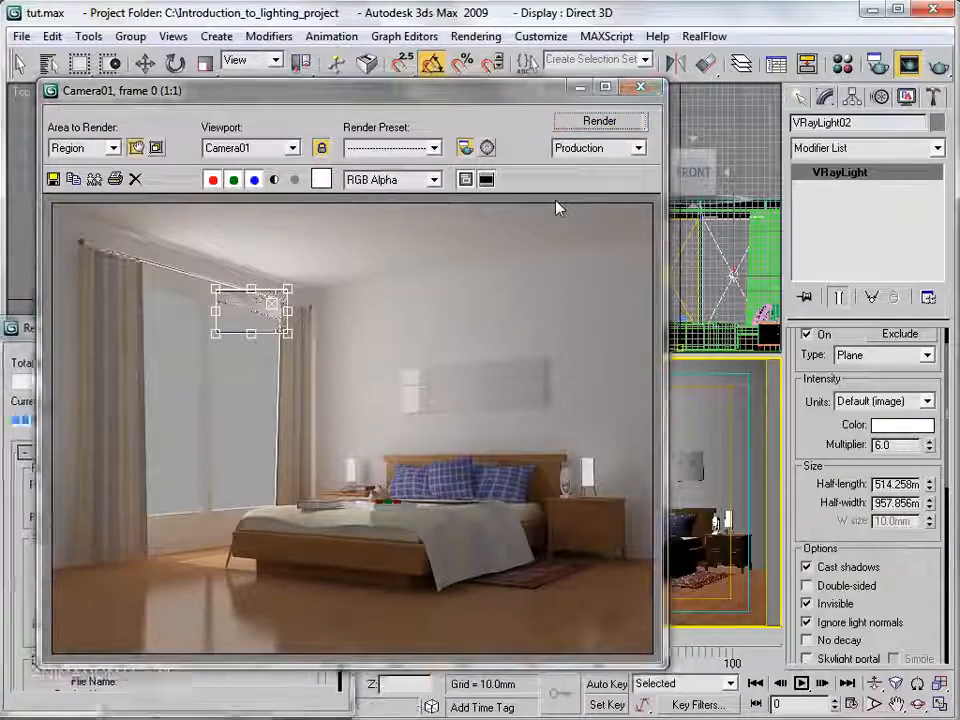
- Enlarge the render region over the curtain and wall, then up to the ceiling, rendering again after each enlargement
left_click_drag(287, 337, 373, 434)
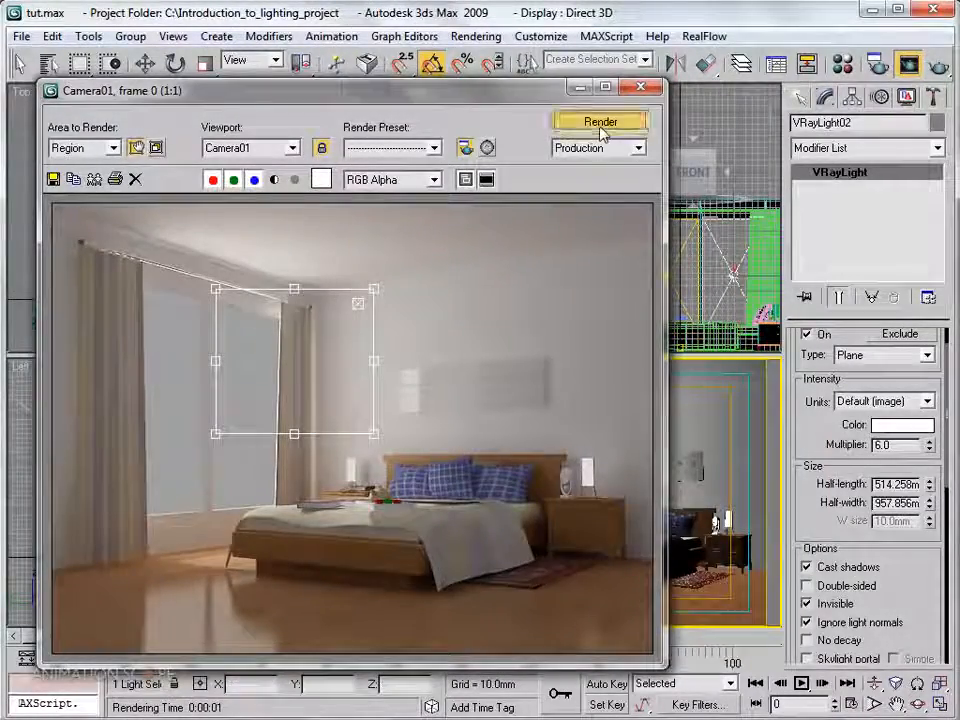
left_click(602, 128)
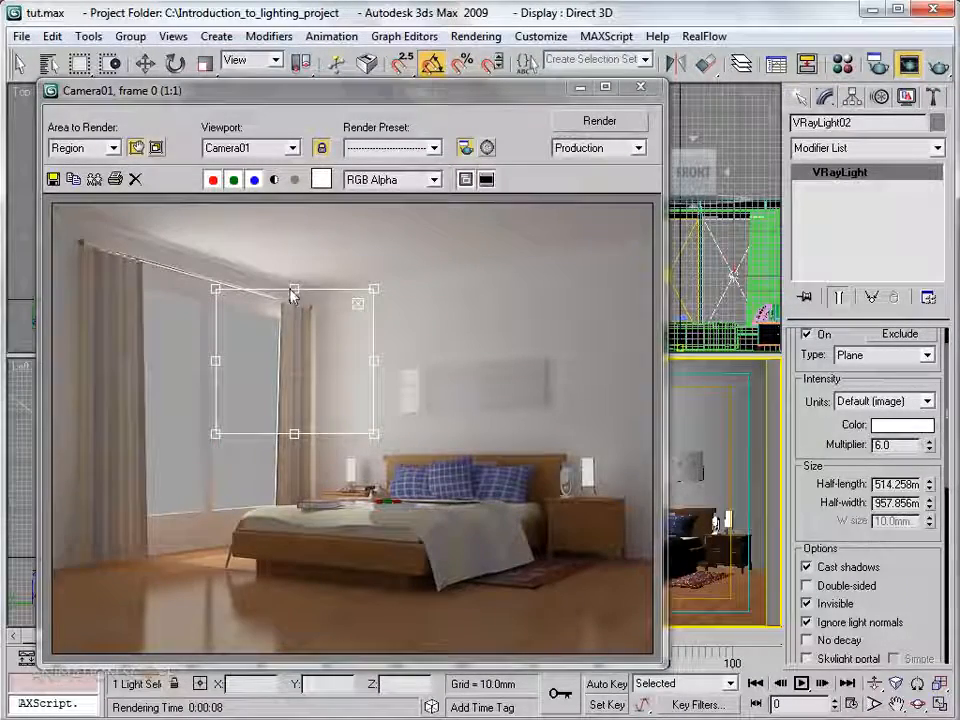
left_click_drag(293, 289, 284, 211)
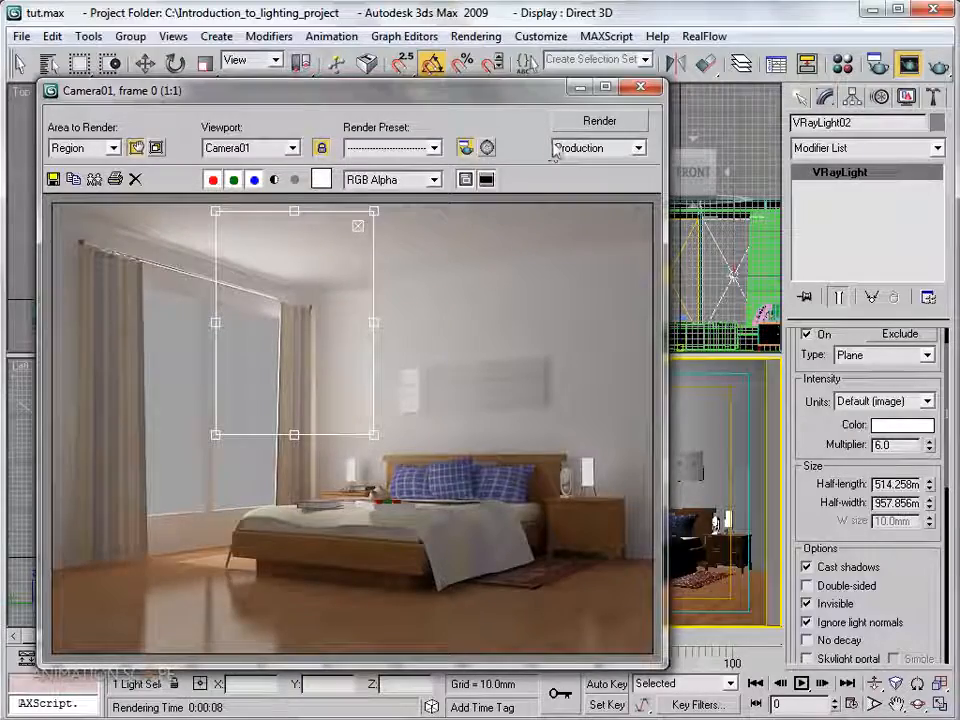
left_click(598, 122)
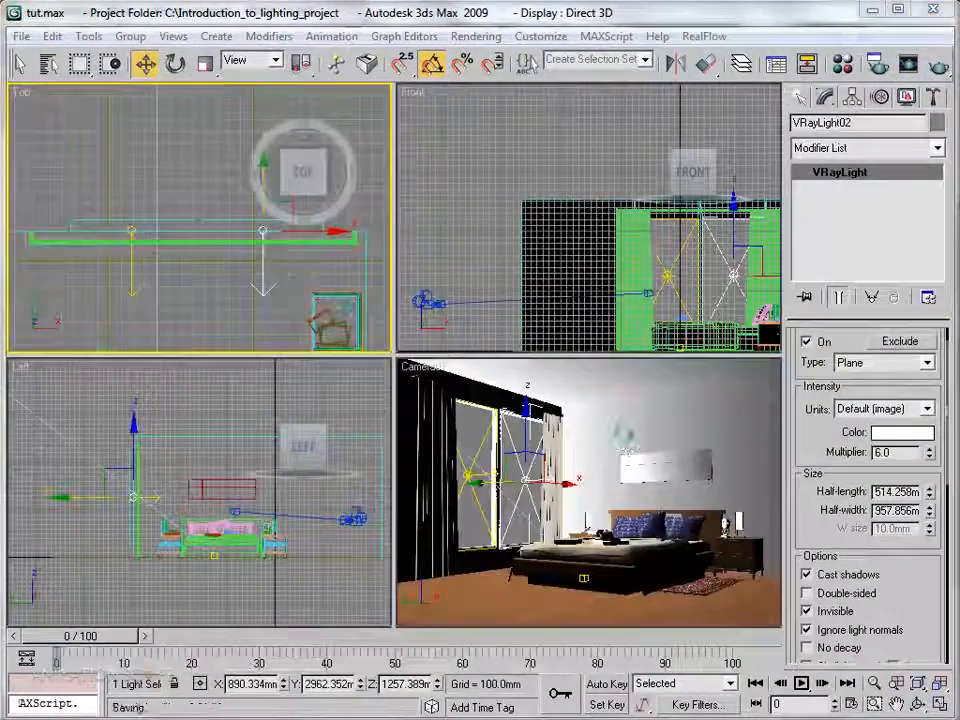
- Activate the Camera01 view with the window light selected and set the V-Ray Adaptive DMC image sampler's min subdivs to 2
left_click(580, 428)
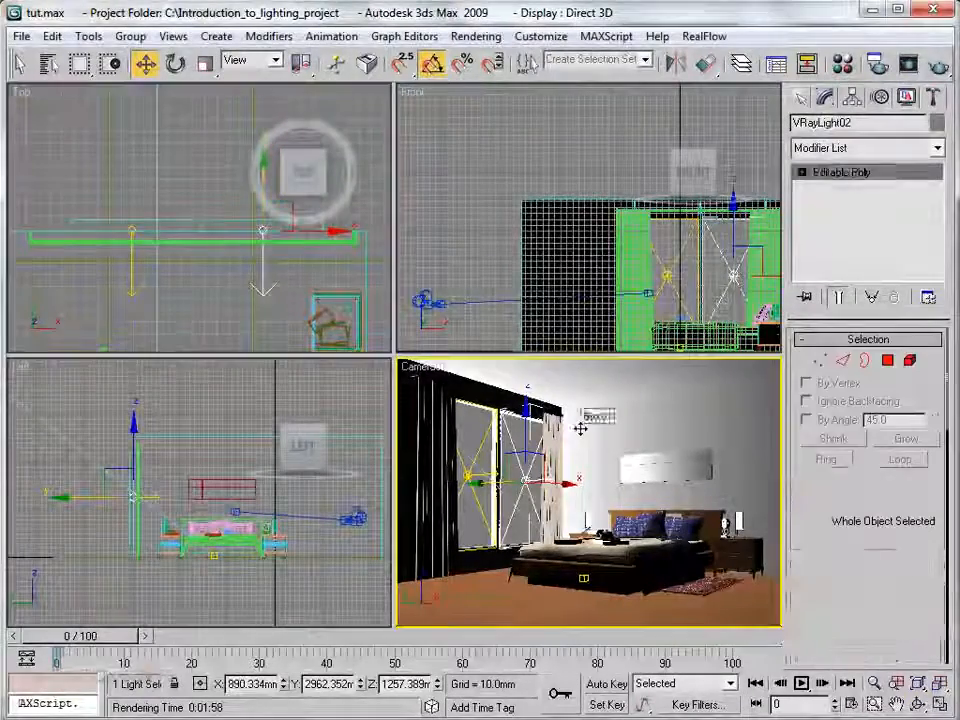
left_click(521, 452)
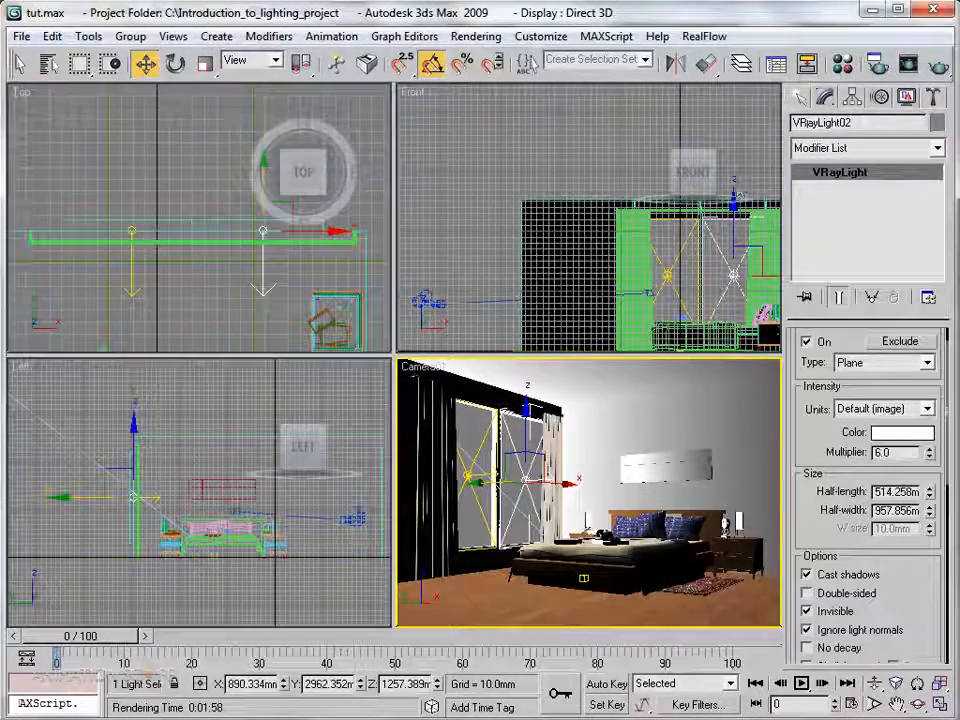
left_click(877, 66)
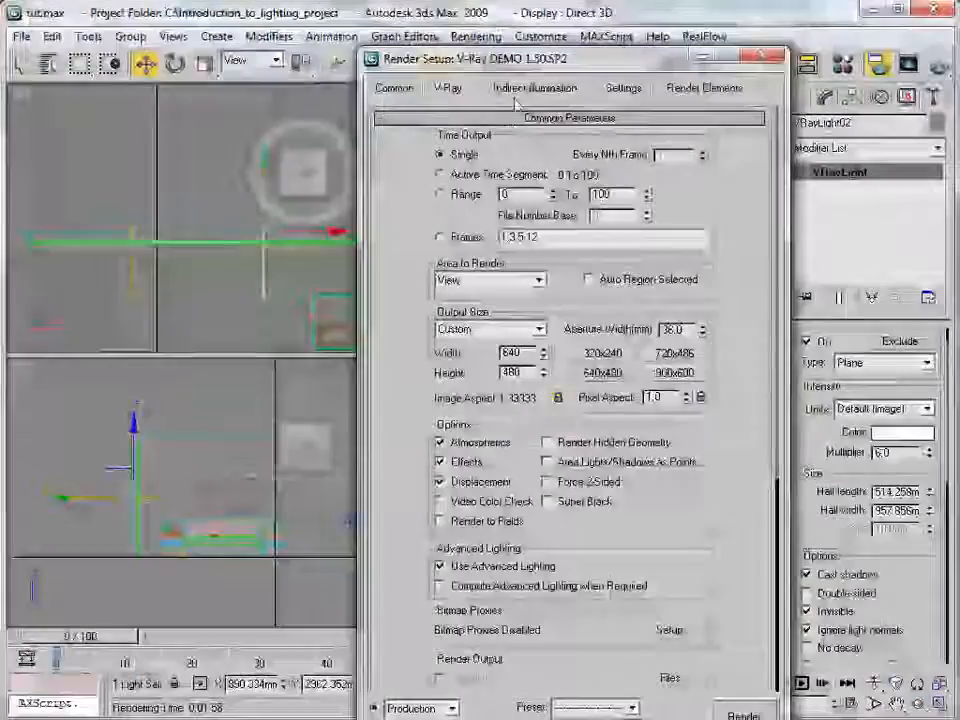
left_click_drag(500, 60, 457, 26)
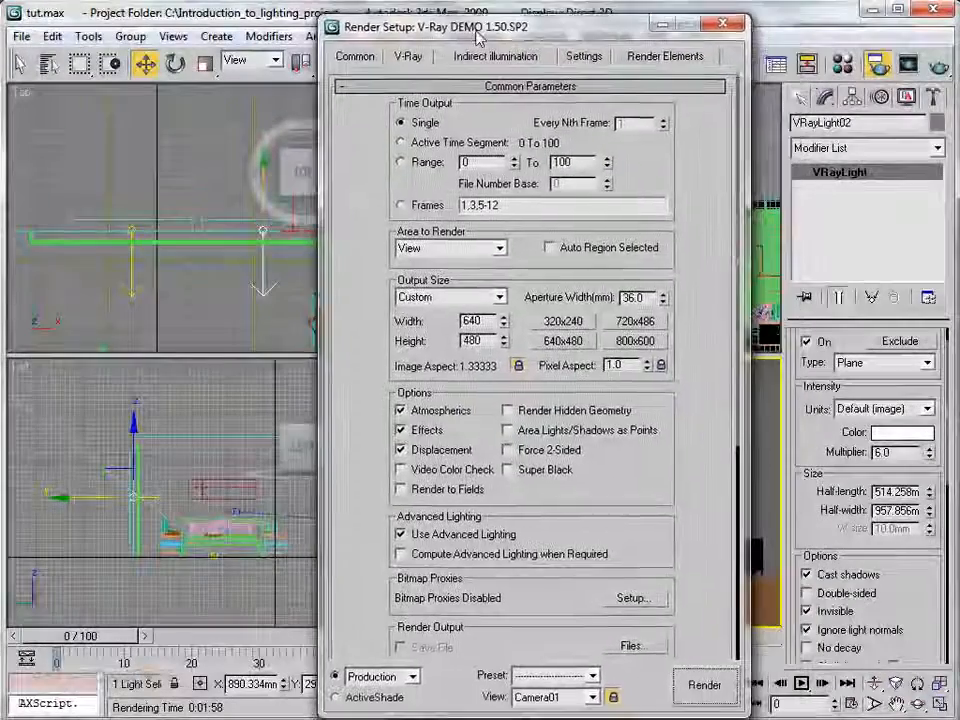
left_click(407, 57)
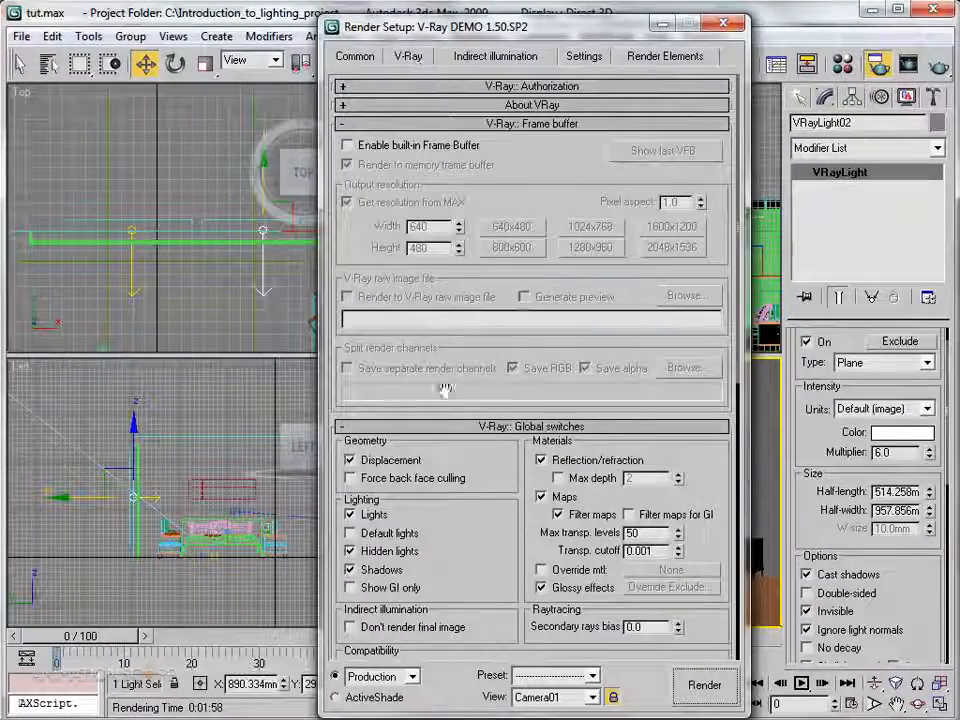
left_click(347, 123)
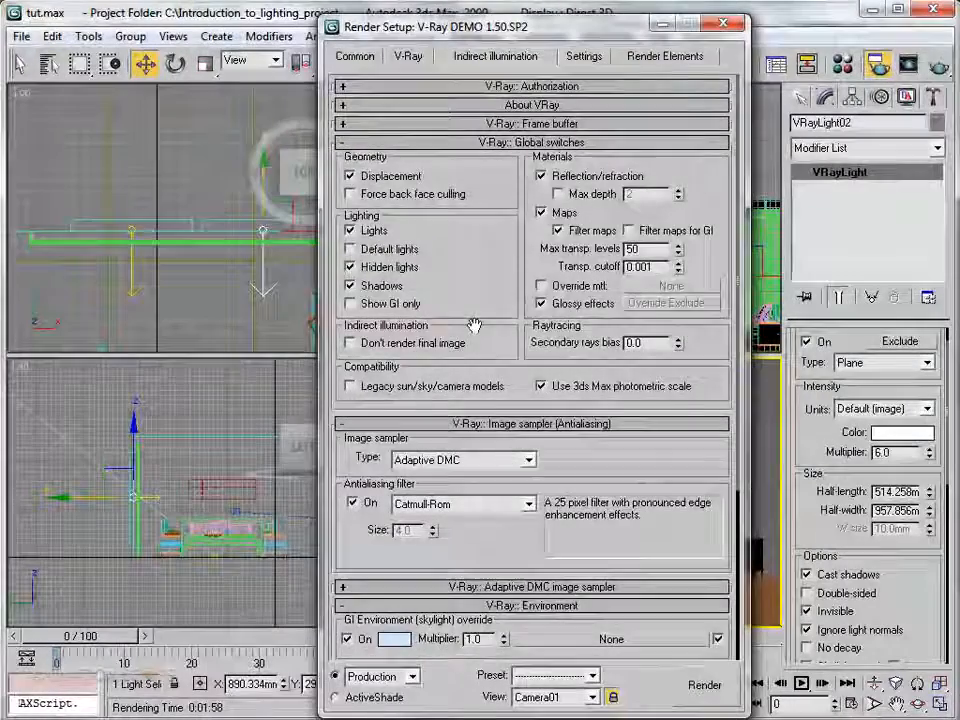
left_click_drag(474, 326, 456, 137)
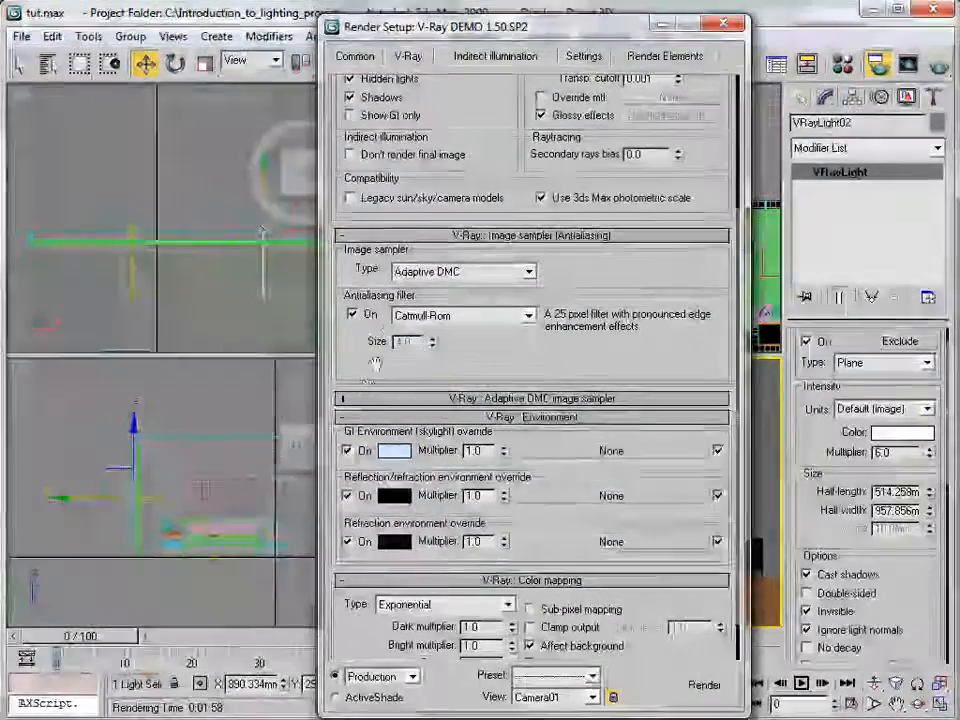
left_click(362, 398)
left_click_drag(444, 422, 386, 416)
type("2")
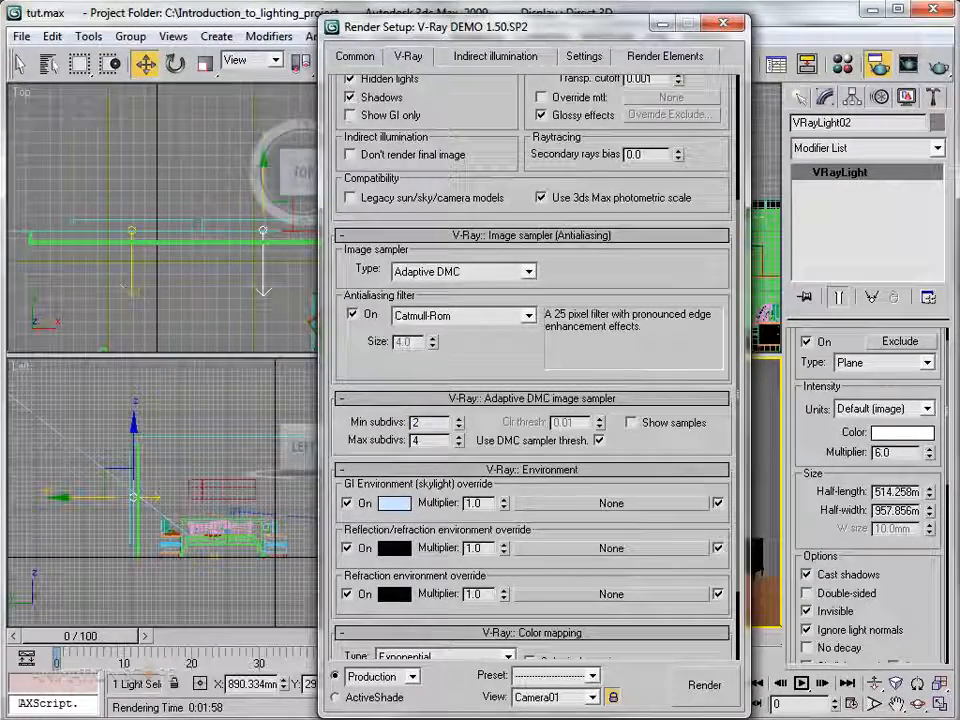
- Switch the irradiance map preset to High and set its HSph. subdivs to 50
left_click(495, 56)
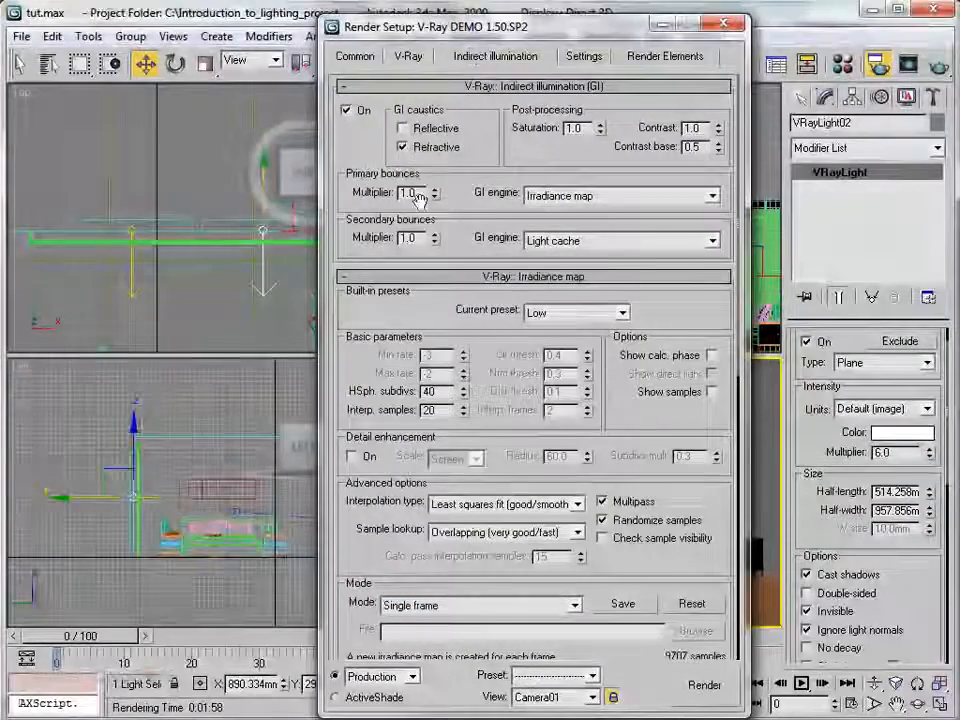
left_click(572, 312)
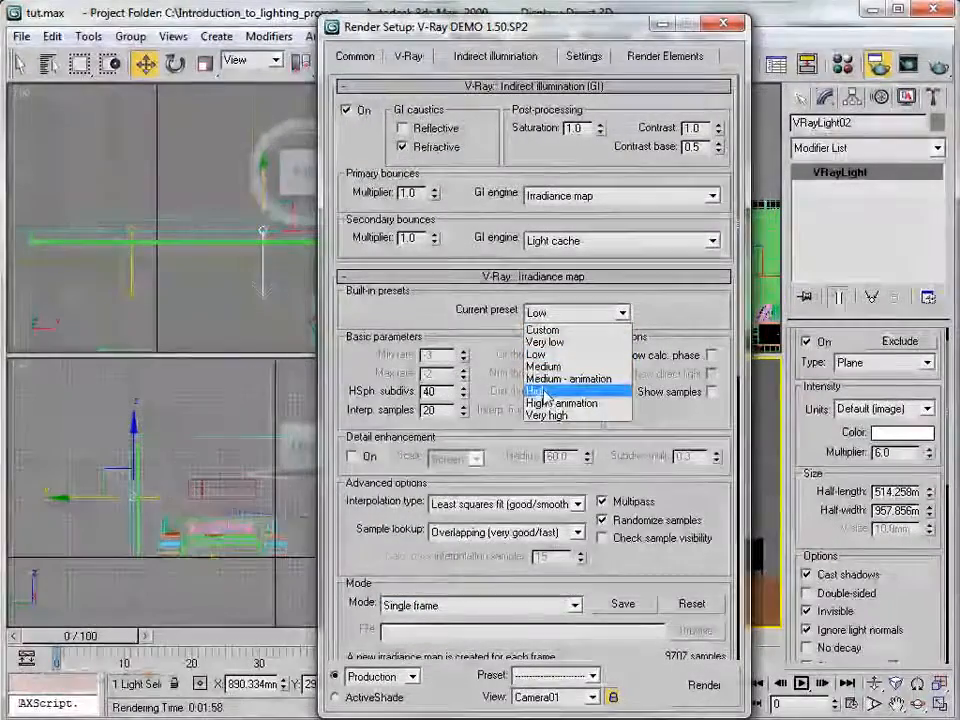
left_click(540, 391)
double_click(436, 391)
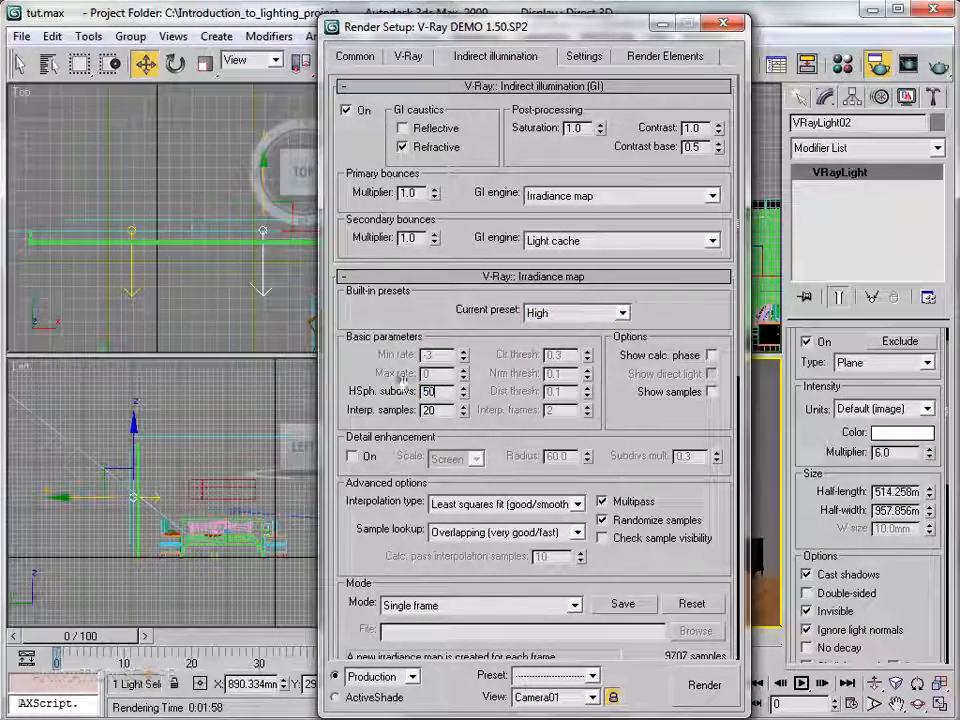
type("50")
- Set the V-Ray light cache sample size to 0.006
scroll(385, 470, "down", 5)
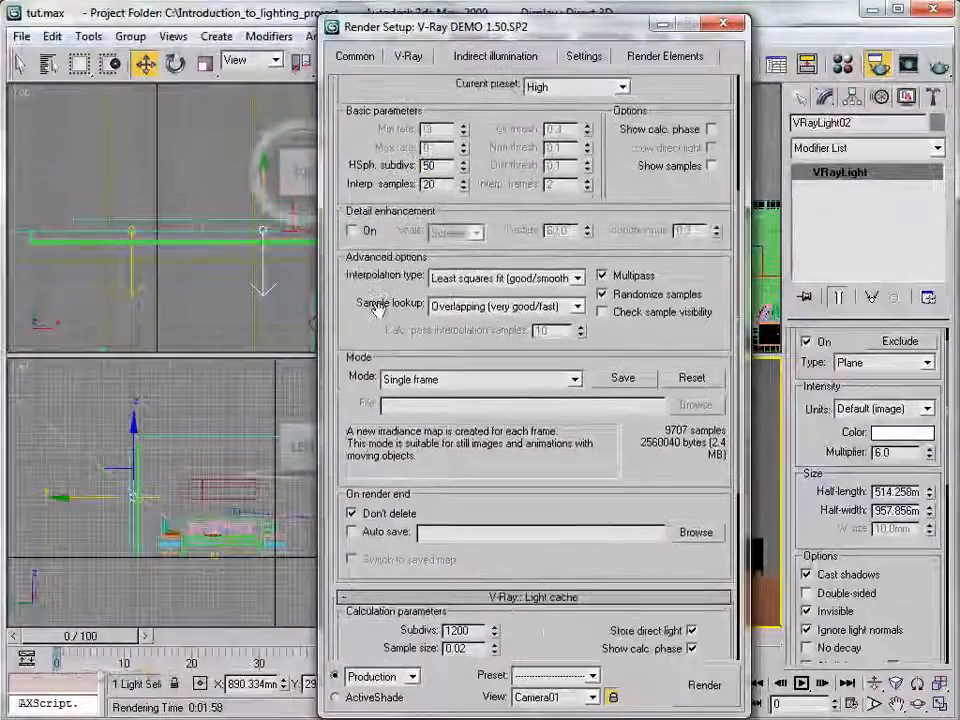
scroll(375, 455, "down", 4)
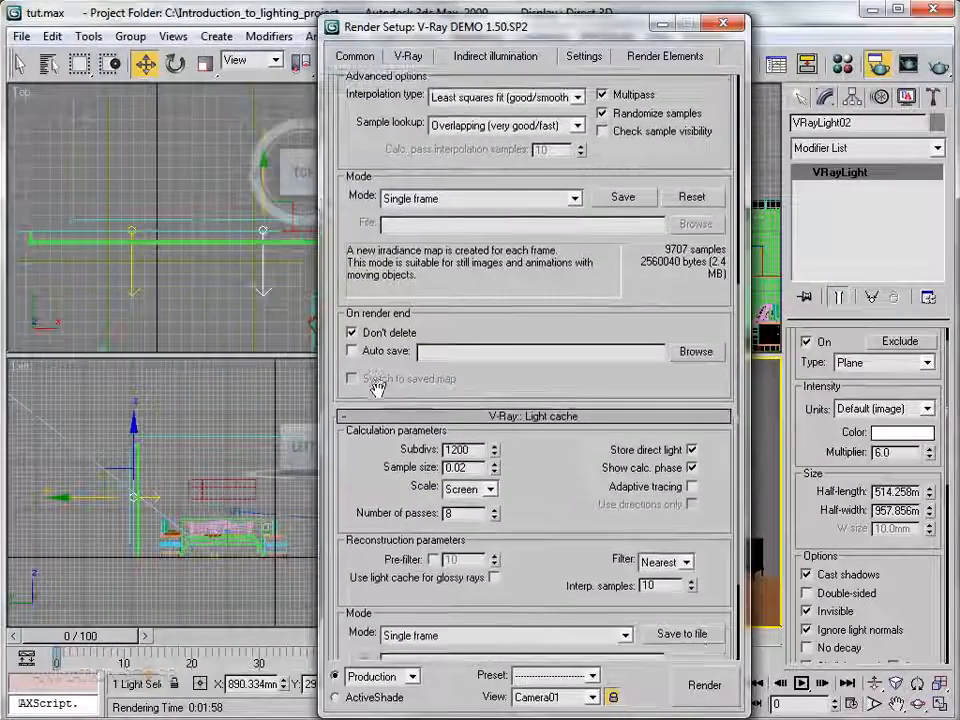
left_click_drag(459, 468, 472, 468)
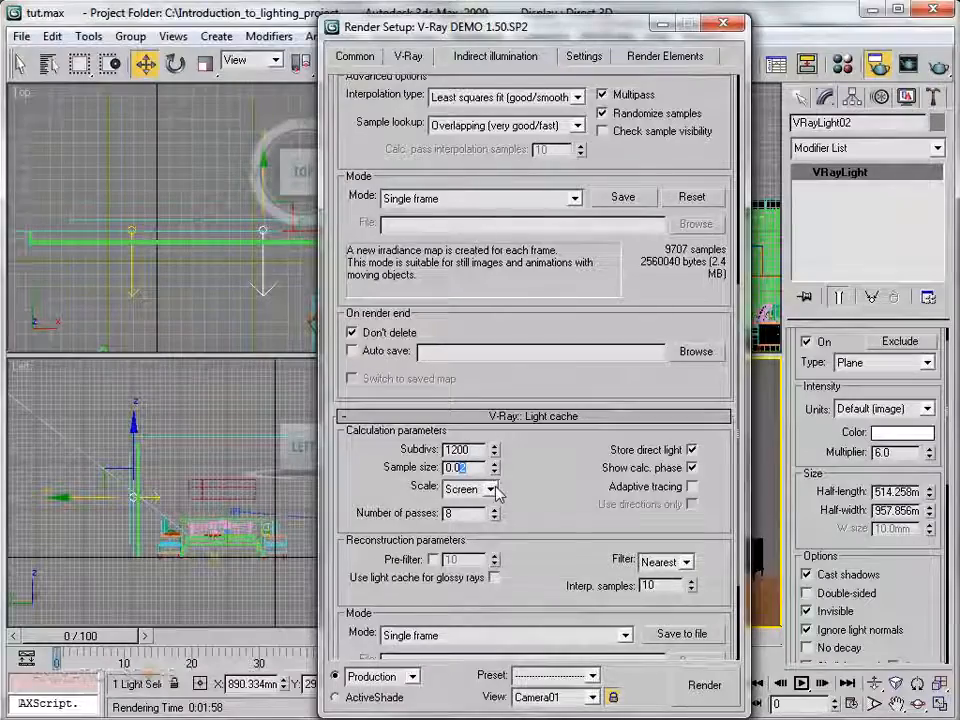
type("0")
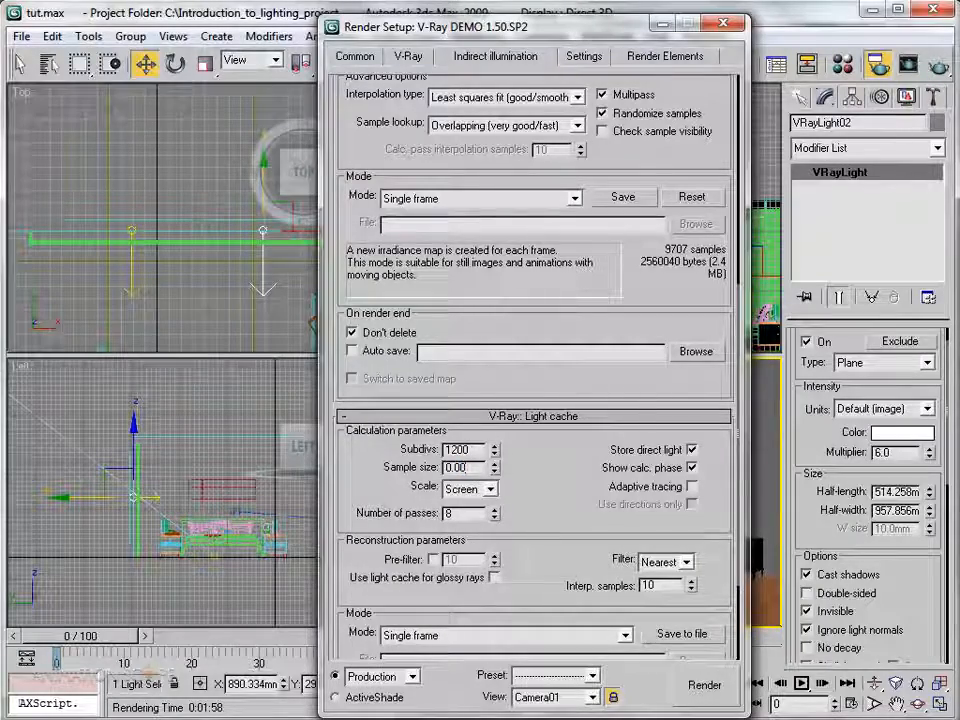
type("6")
key("Return")
scroll(397, 507, "down", 5)
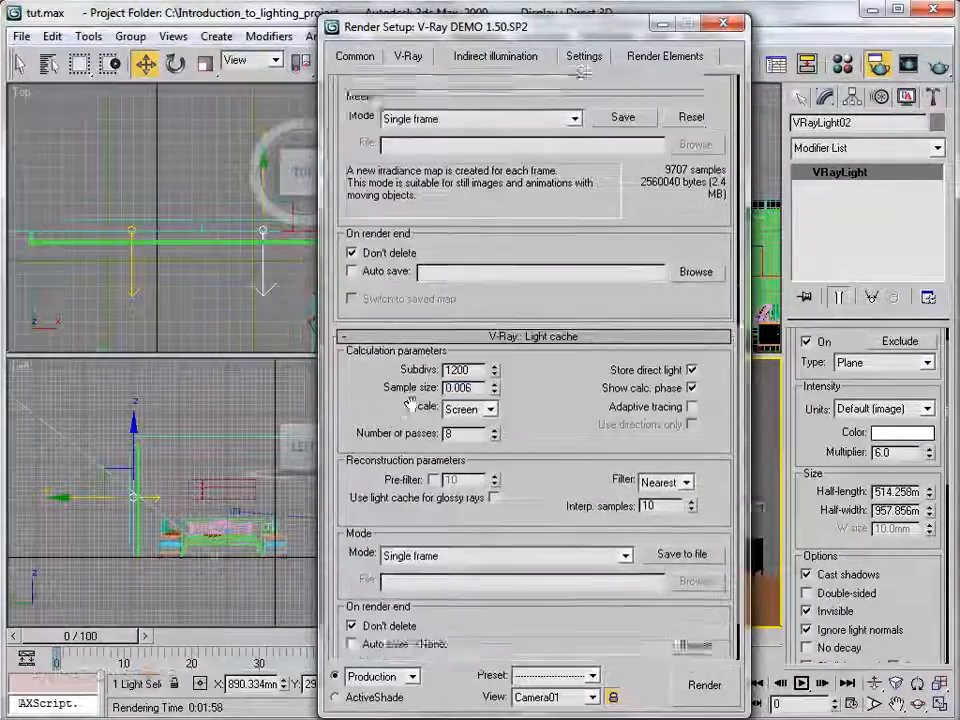
- Set the render output size to 1000 x 750, keeping the image aspect locked
left_click(407, 56)
left_click(356, 58)
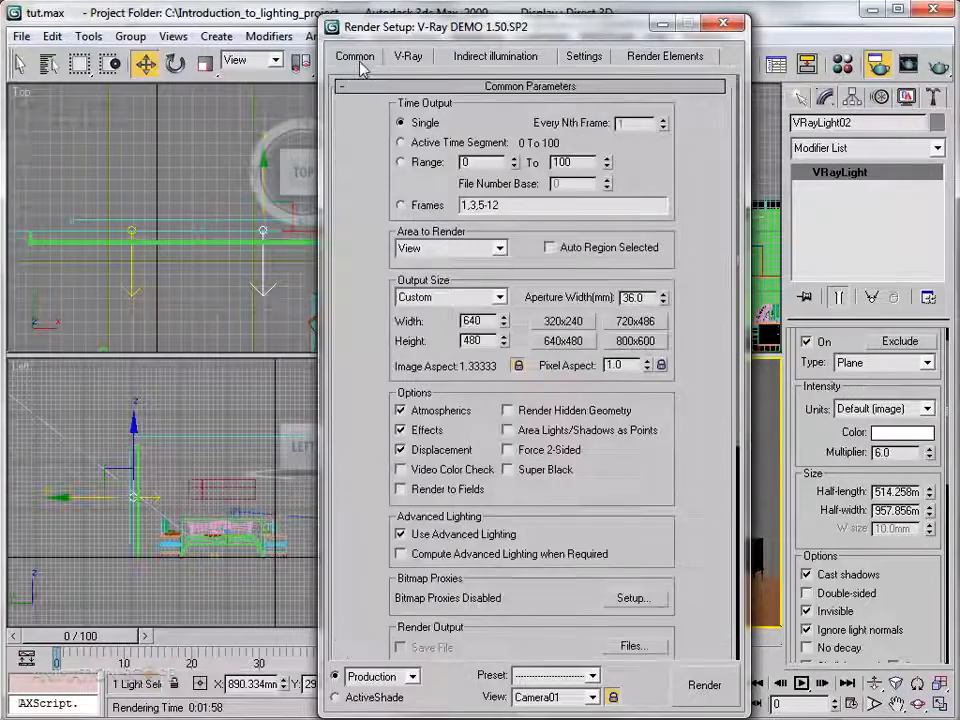
left_click(617, 347)
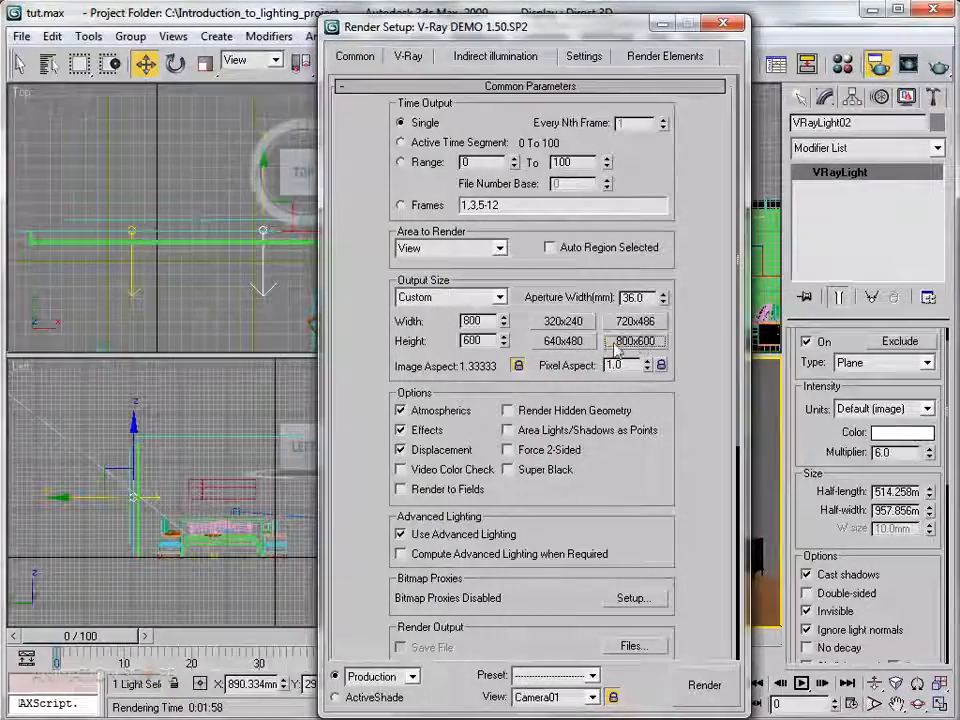
double_click(474, 321)
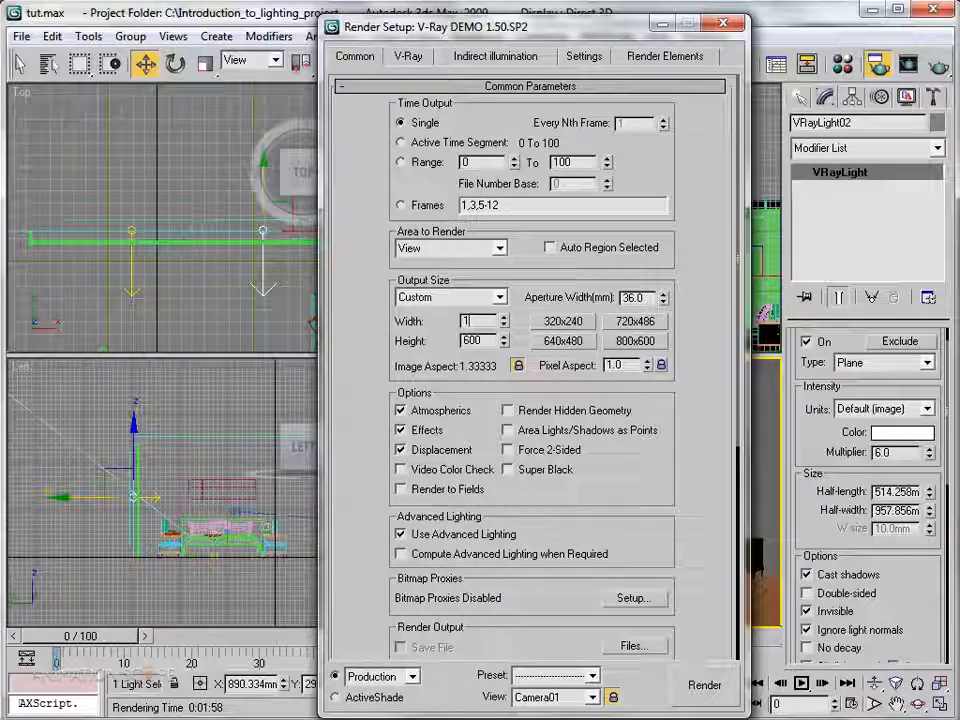
type("1000")
key("Return")
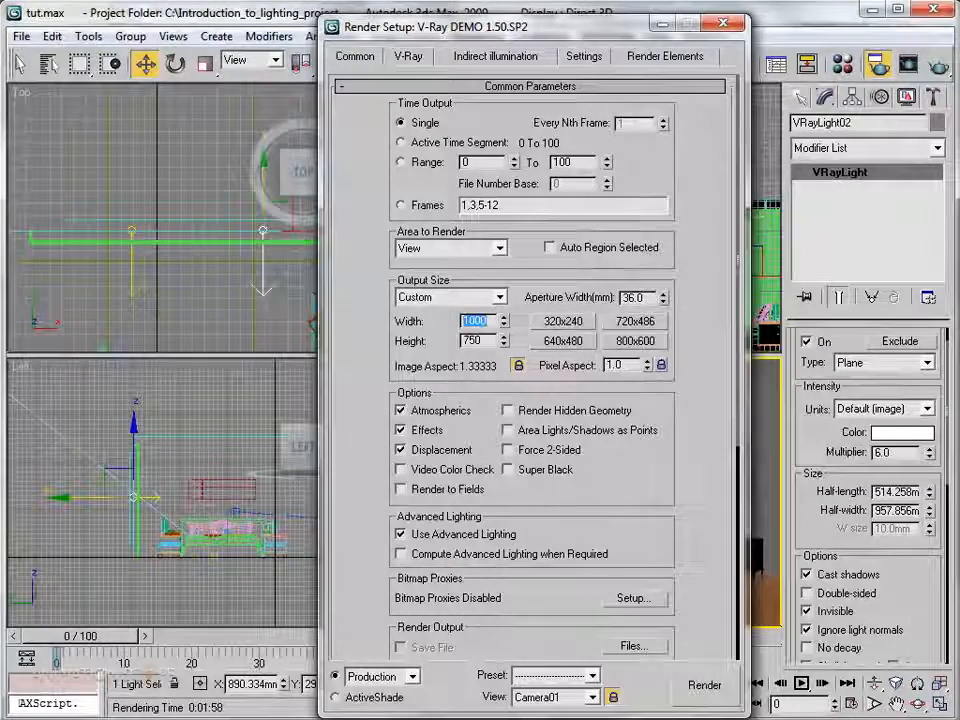
- Render the Camera01 view and save the image as tutorial_diffuse in PNG format in the 3ds_max_bedroom folder
left_click_drag(638, 507, 638, 414)
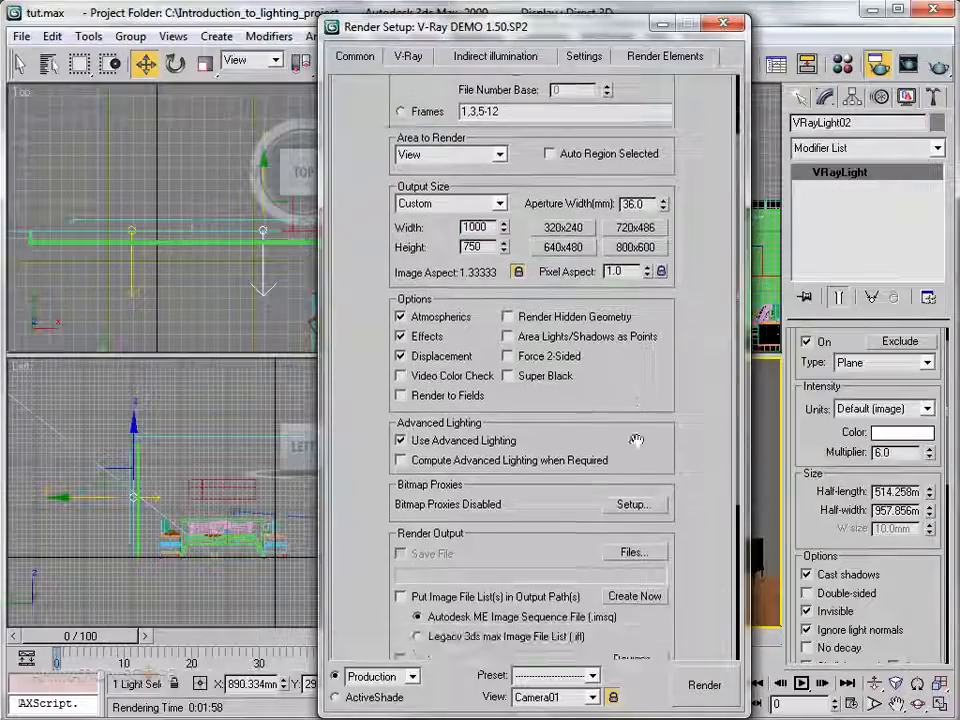
left_click(702, 686)
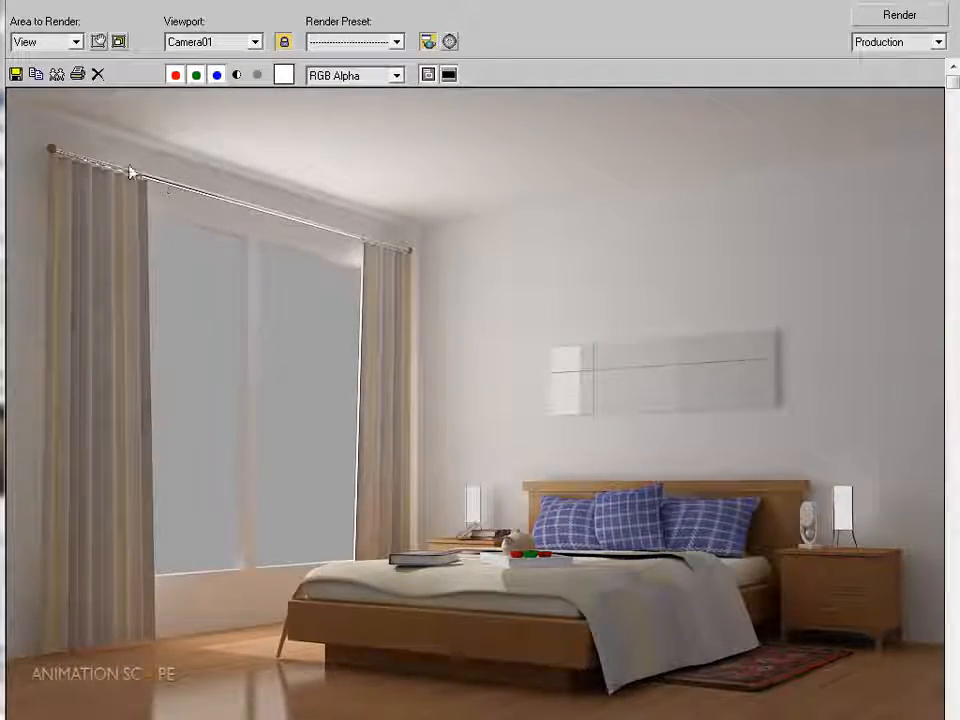
left_click(16, 75)
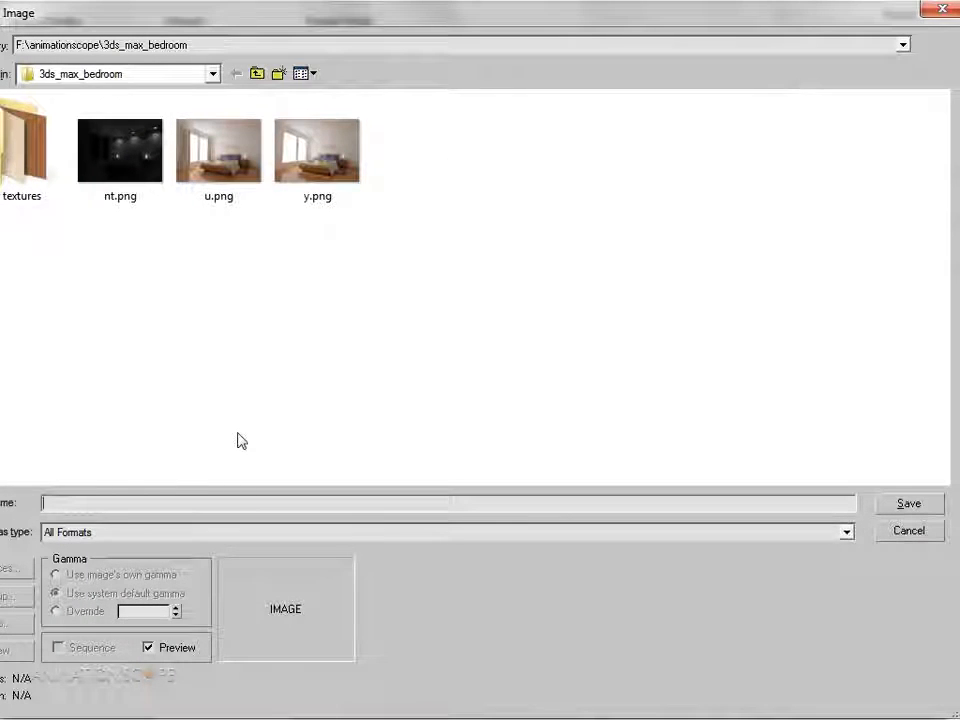
type("tut")
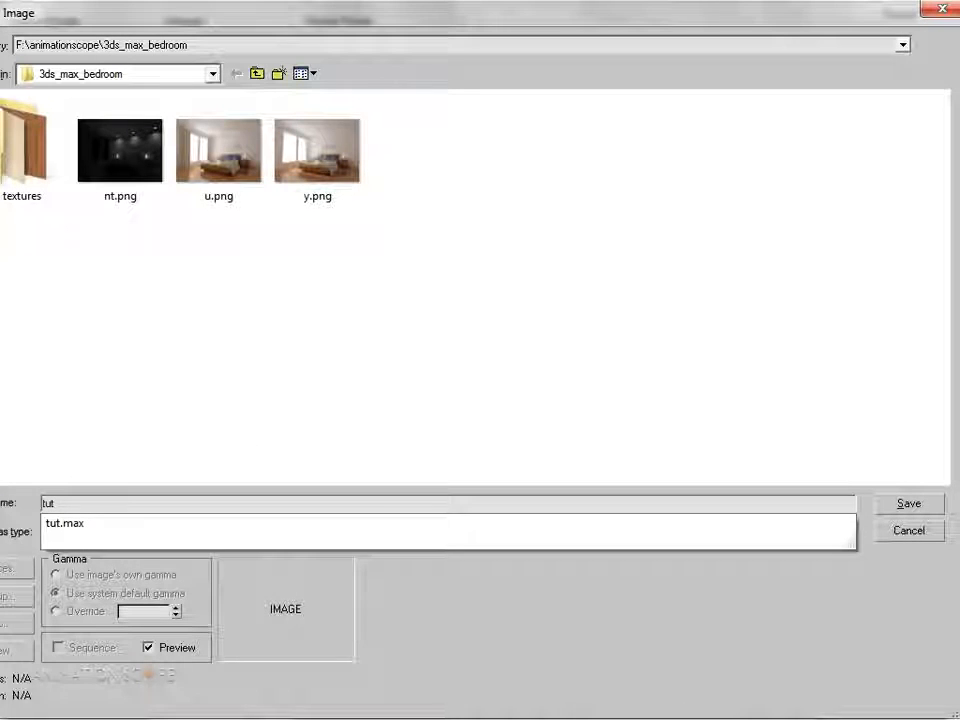
type("o")
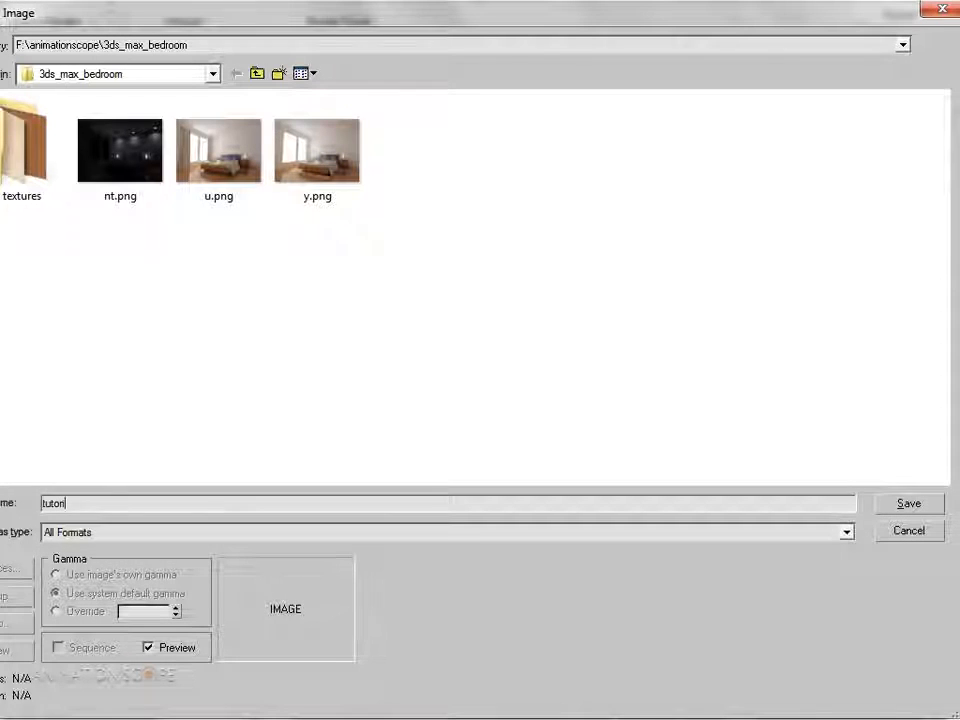
type("rial_d")
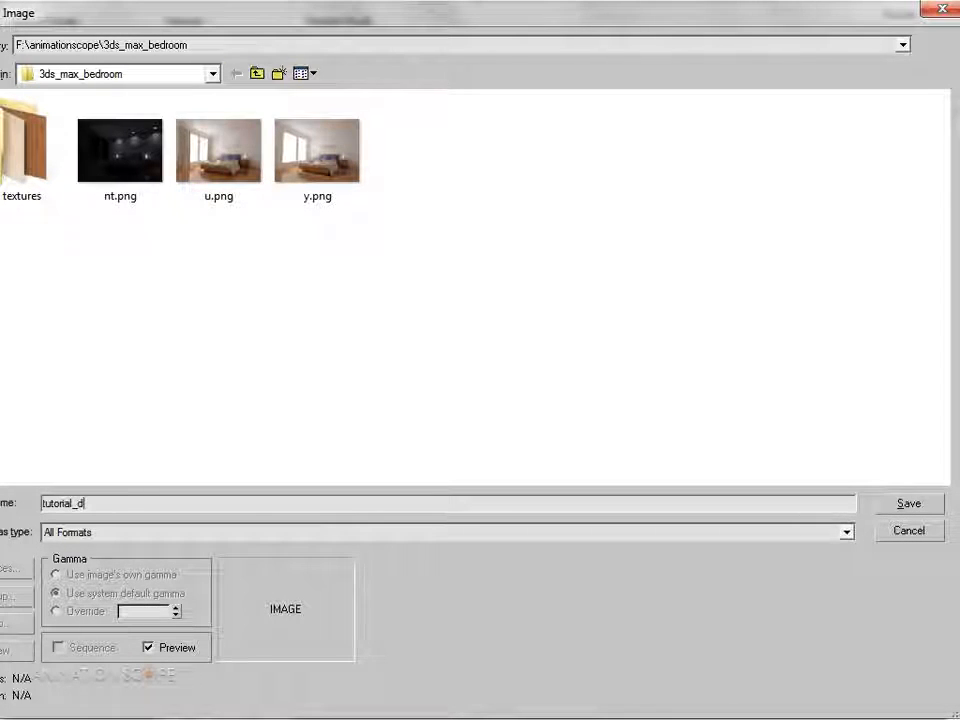
type("iffuse")
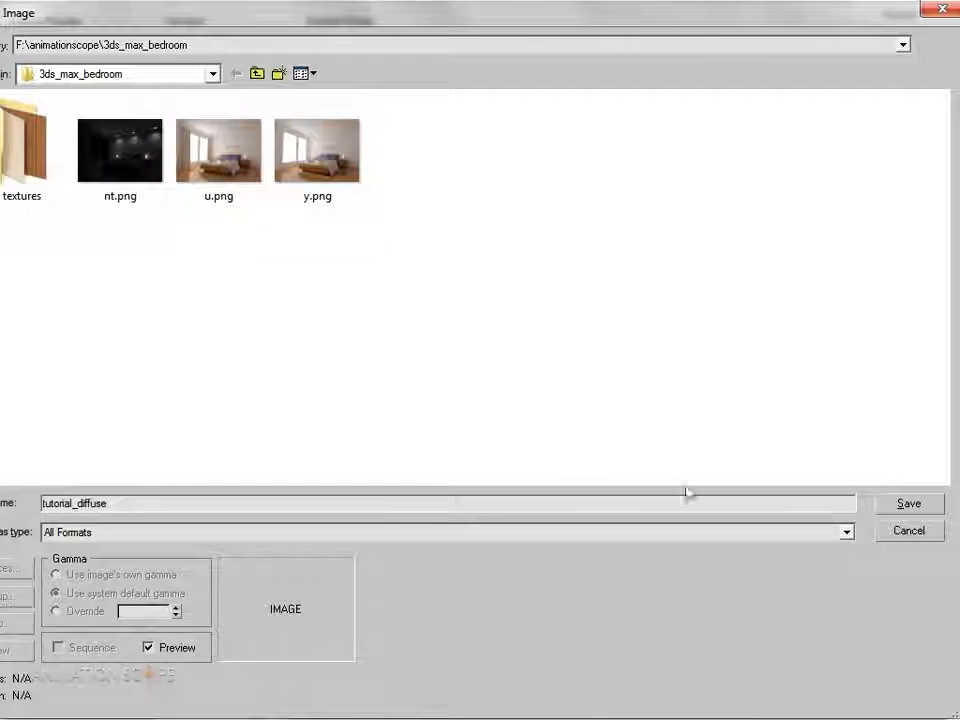
left_click(633, 533)
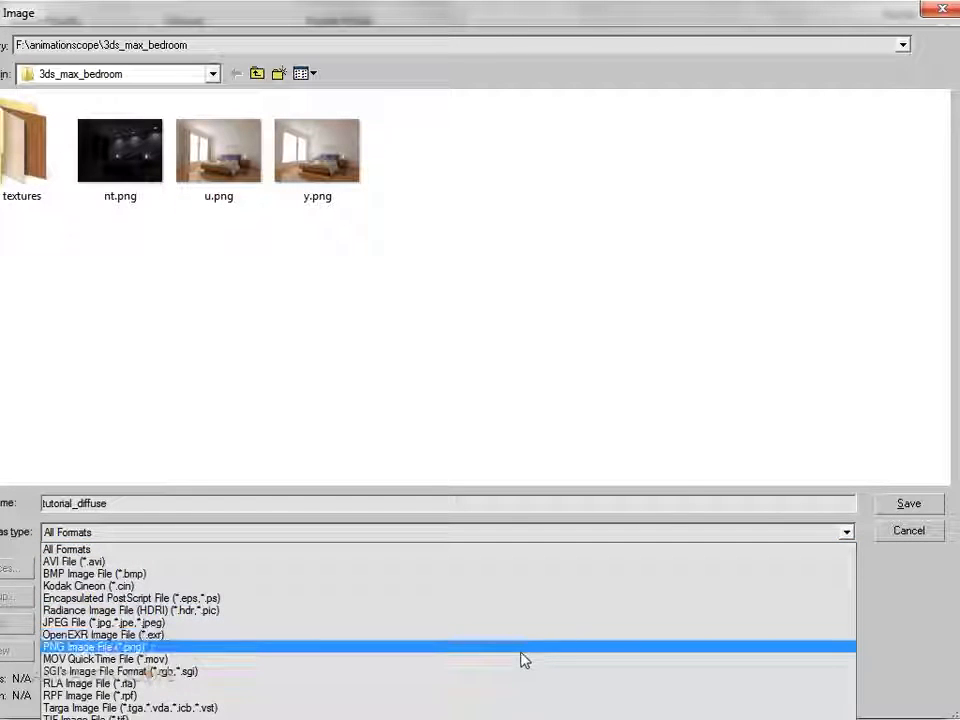
left_click(398, 655)
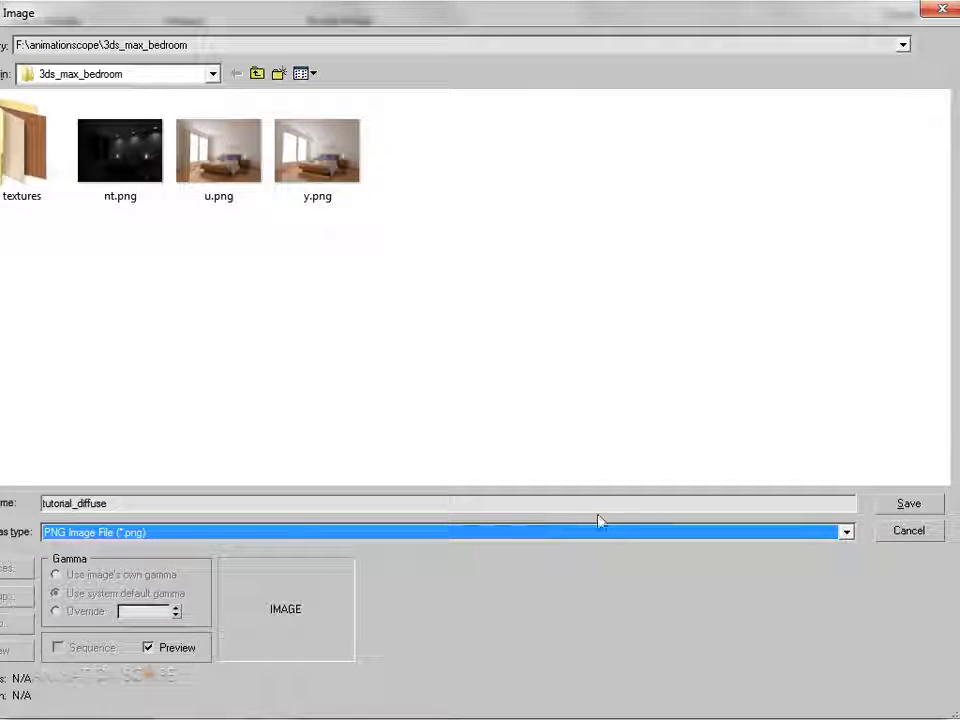
left_click(910, 506)
- Open tutorial_diffuse.png from the 3ds_max_bedroom folder in Adobe Photoshop CS2 and enlarge its document window
left_click(80, 210)
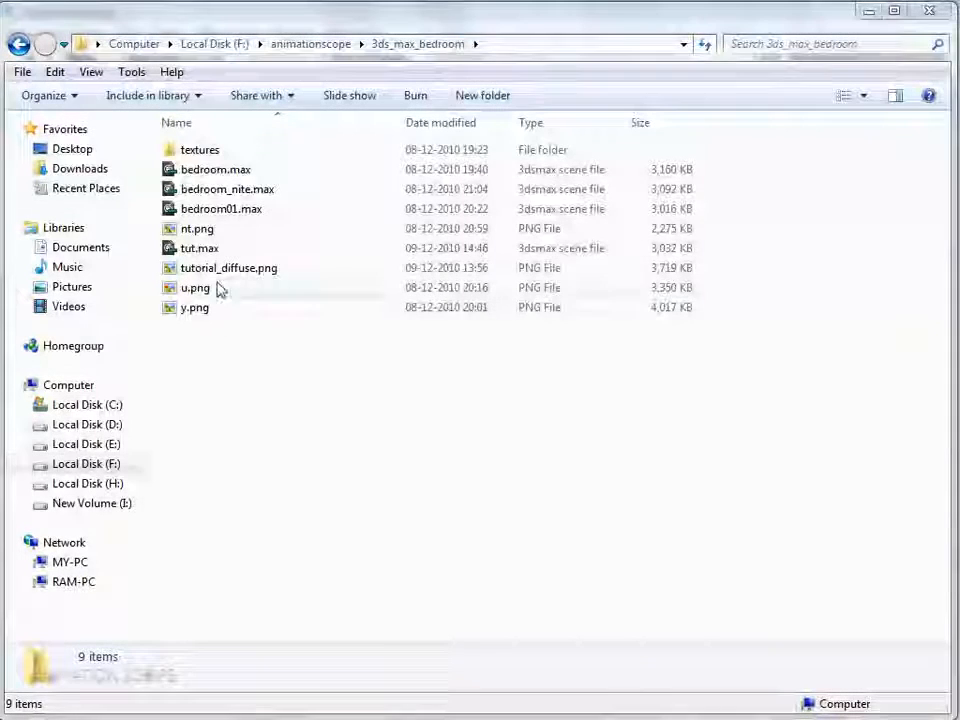
left_click(217, 274)
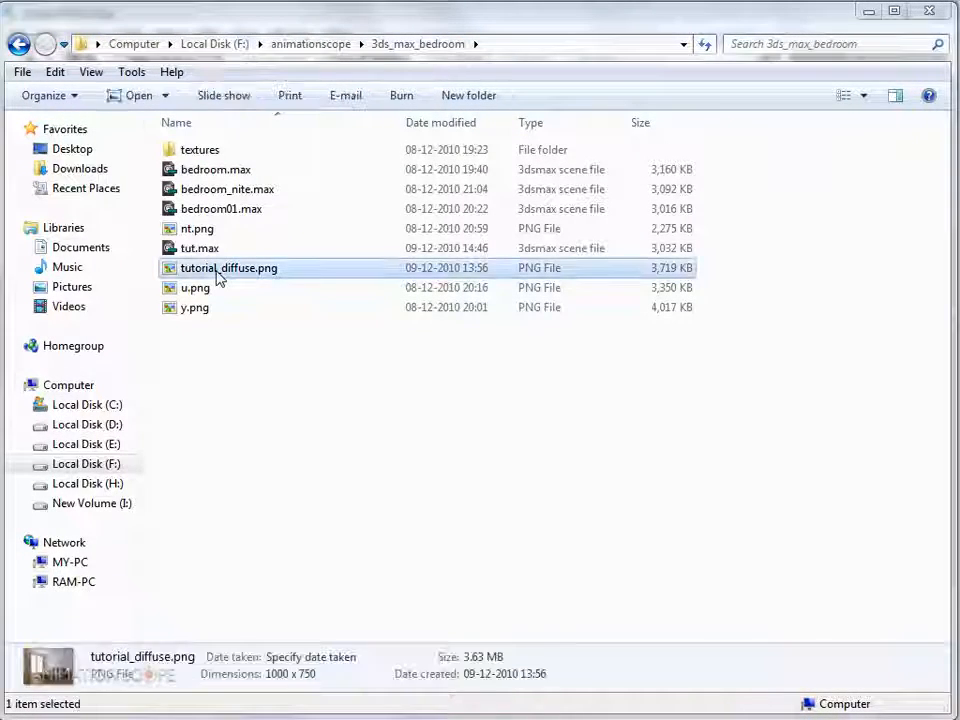
right_click(218, 274)
mouse_move(392, 495)
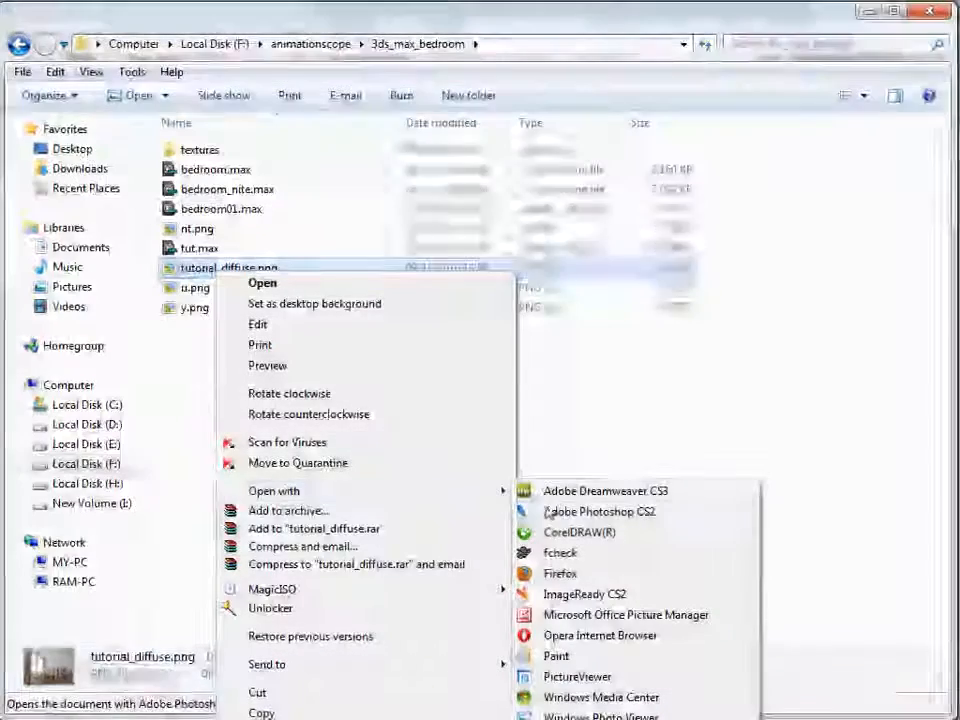
left_click(548, 514)
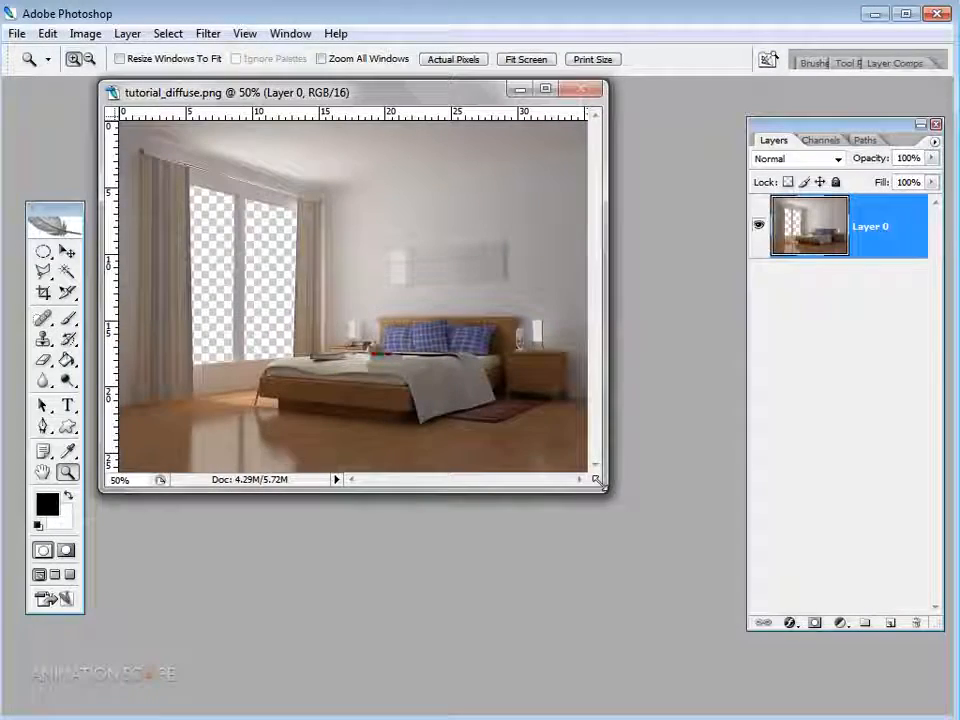
left_click_drag(604, 506, 641, 569)
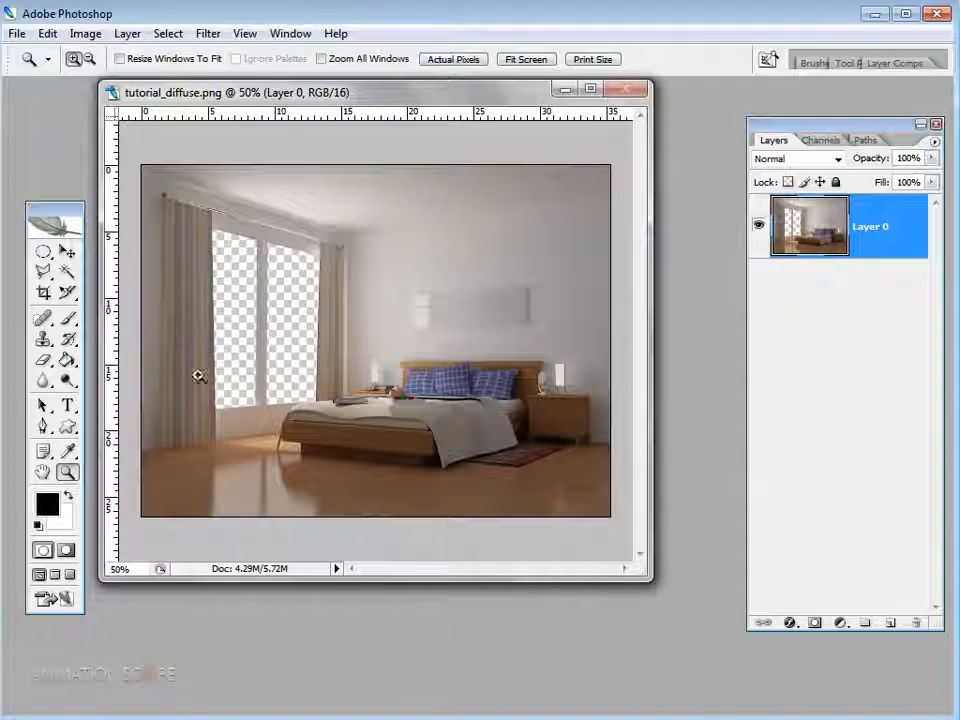
left_click_drag(642, 575, 682, 617)
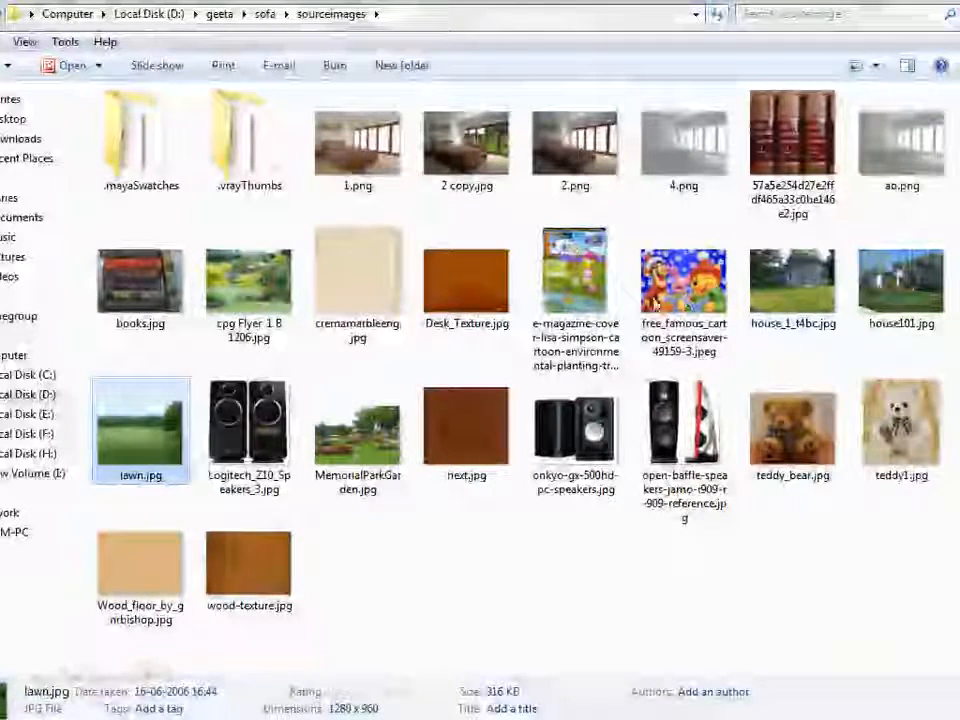
- Choose lawn.jpg in the sourceimages folder as the outdoor background and open it in Photoshop
left_click(897, 287)
left_click(792, 288)
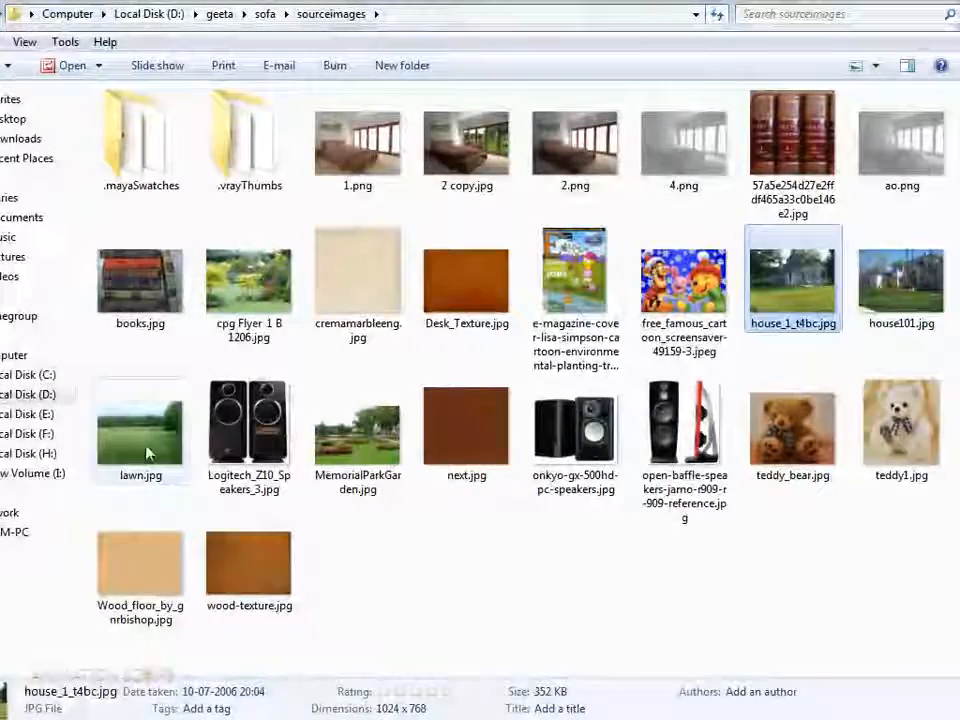
left_click(147, 453)
right_click(147, 453)
mouse_move(285, 586)
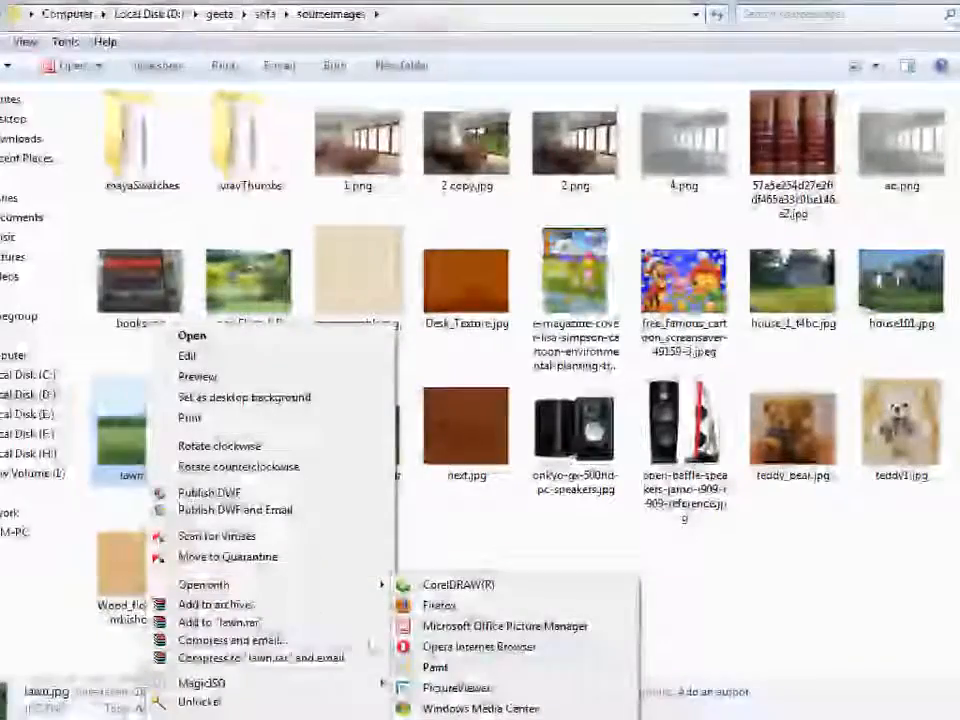
left_click(509, 562)
left_click(161, 412)
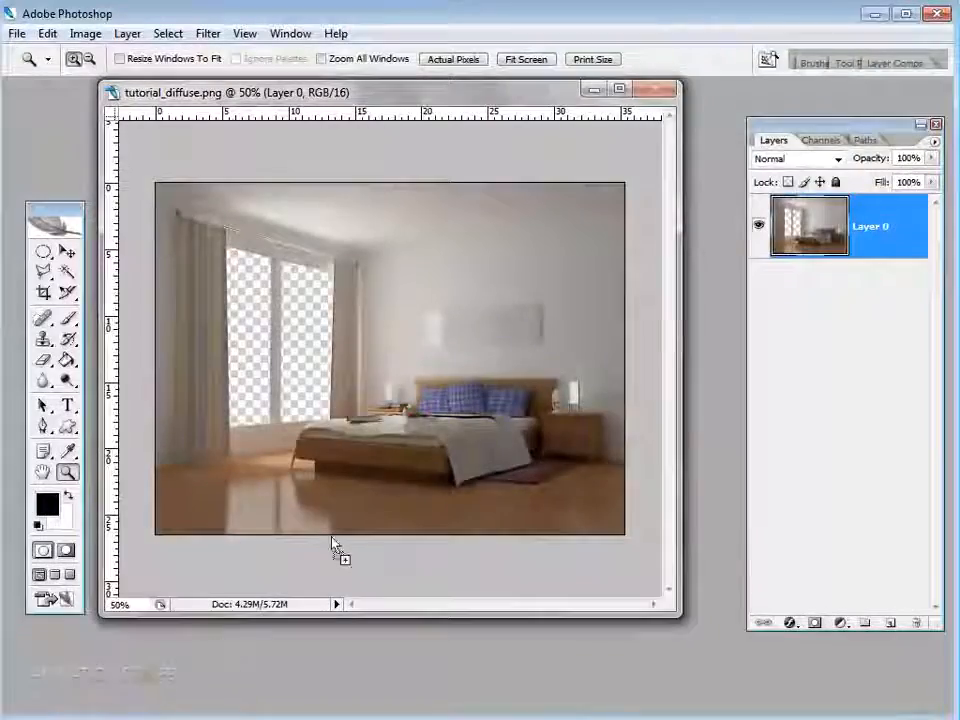
left_click_drag(334, 552, 381, 403)
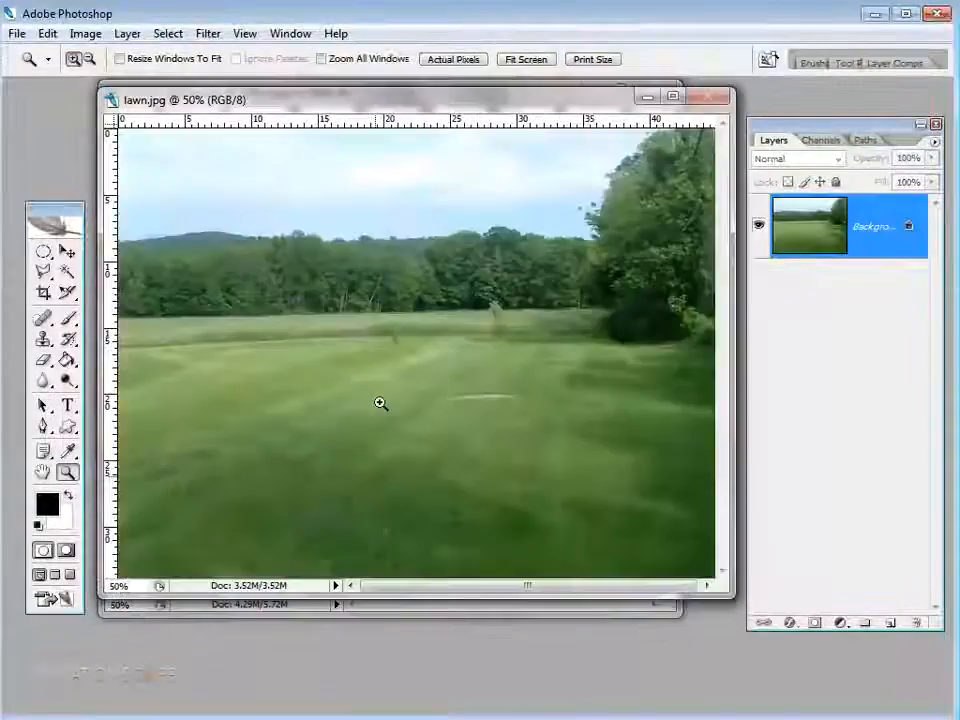
- Copy the lawn picture into the tutorial_diffuse document and place its layer beneath the bedroom render
left_click_drag(354, 106, 545, 154)
left_click(67, 252)
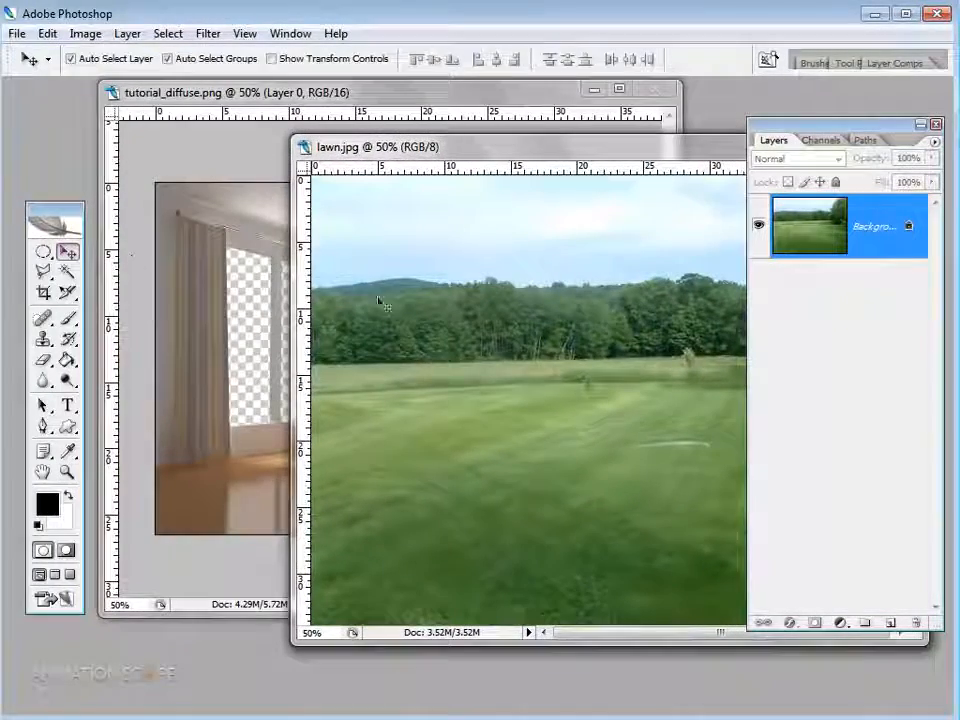
left_click_drag(406, 324, 212, 360)
left_click(416, 298)
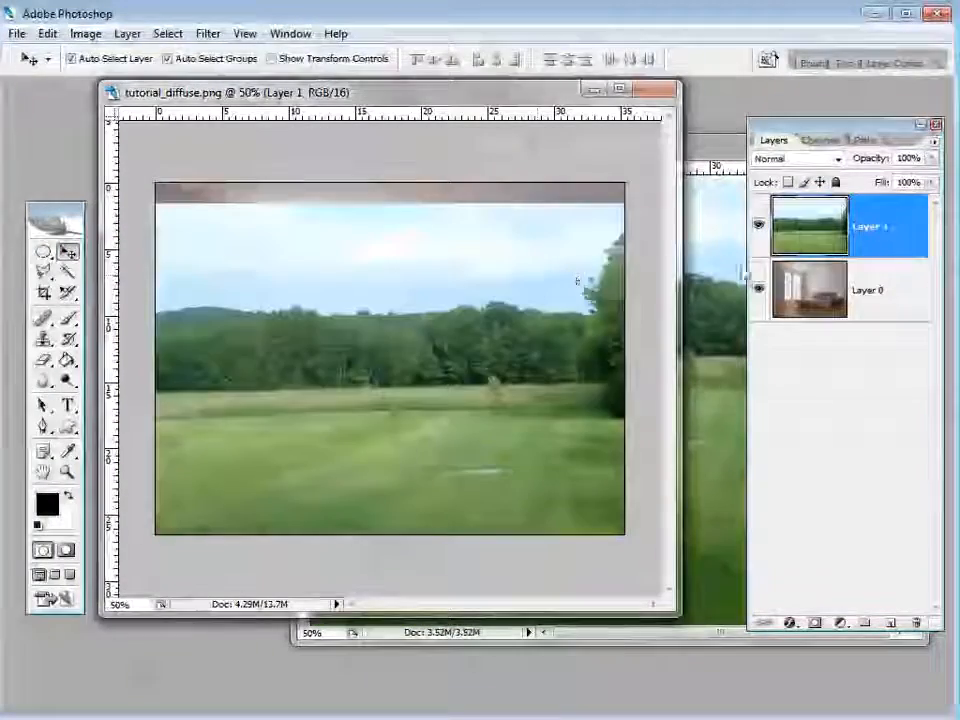
left_click_drag(836, 250, 840, 343)
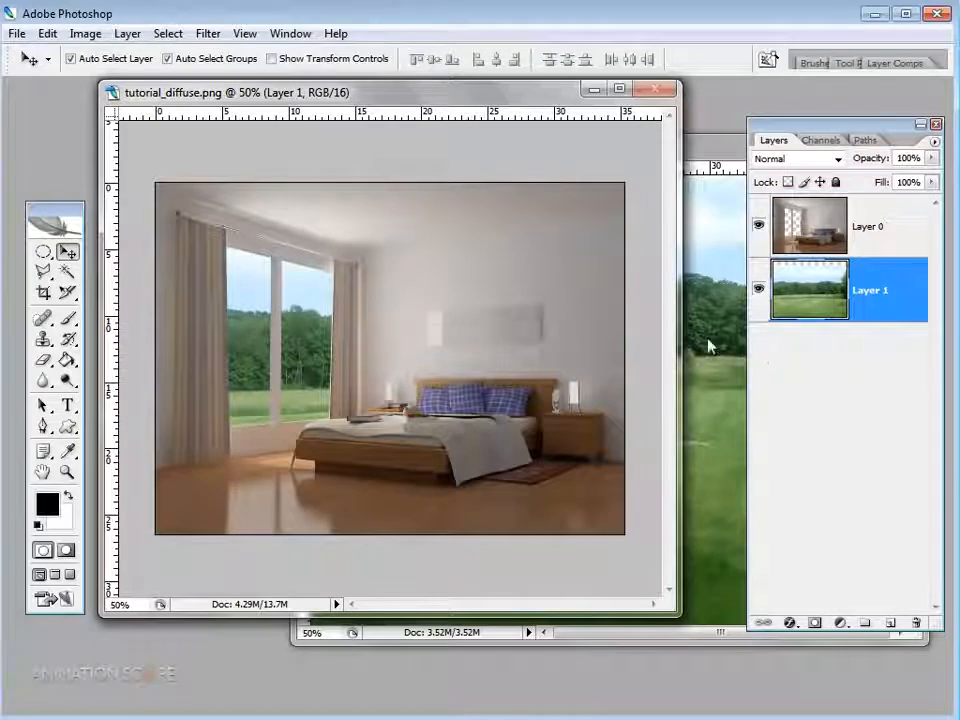
- Shift the lawn layer slightly to the right behind the window at 100% zoom, and enlarge the document window
key("z")
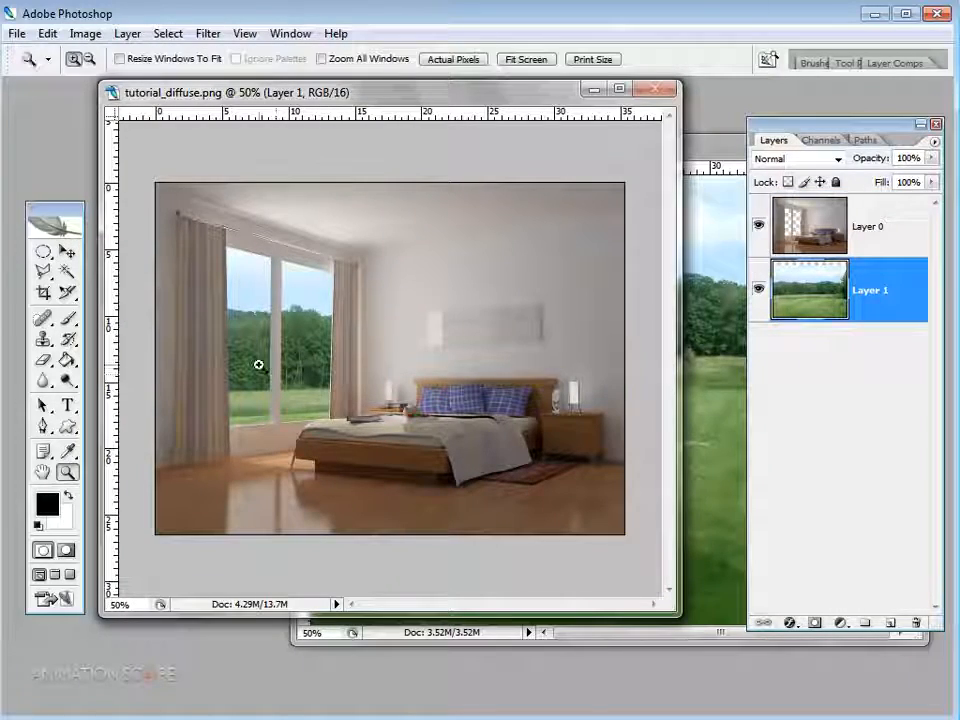
left_click(296, 360)
left_click(352, 391)
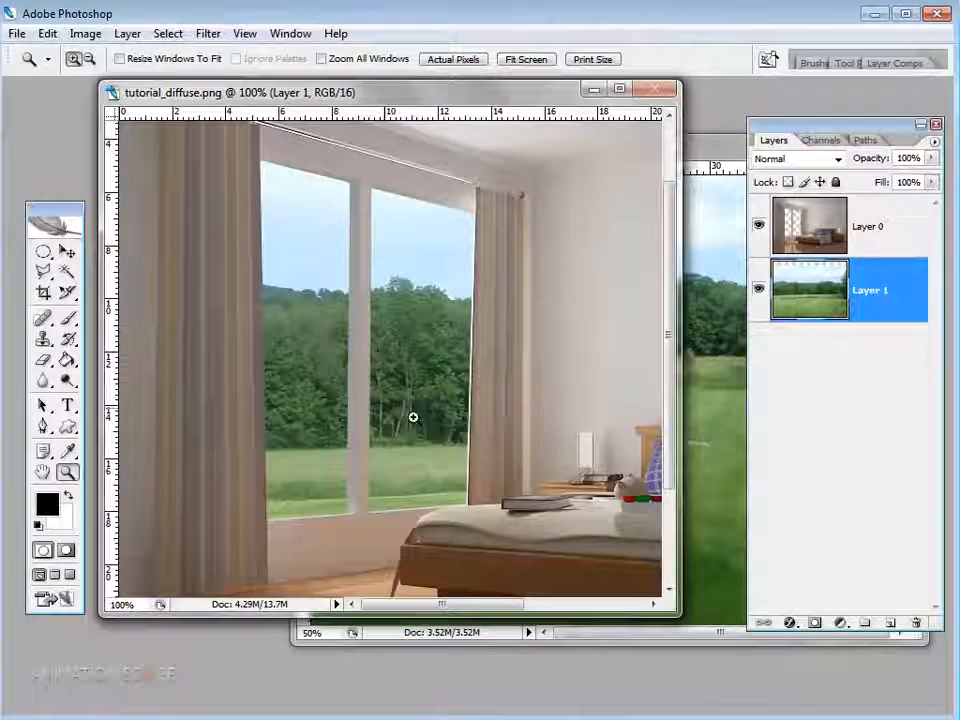
key("v")
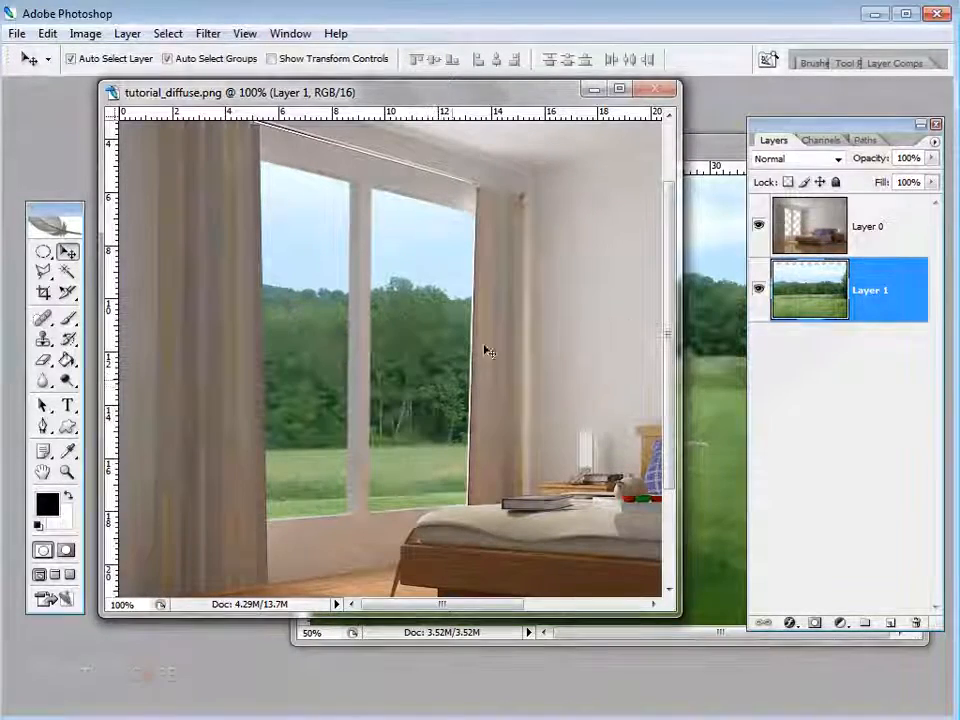
left_click_drag(680, 379, 718, 379)
left_click_drag(390, 367, 405, 395)
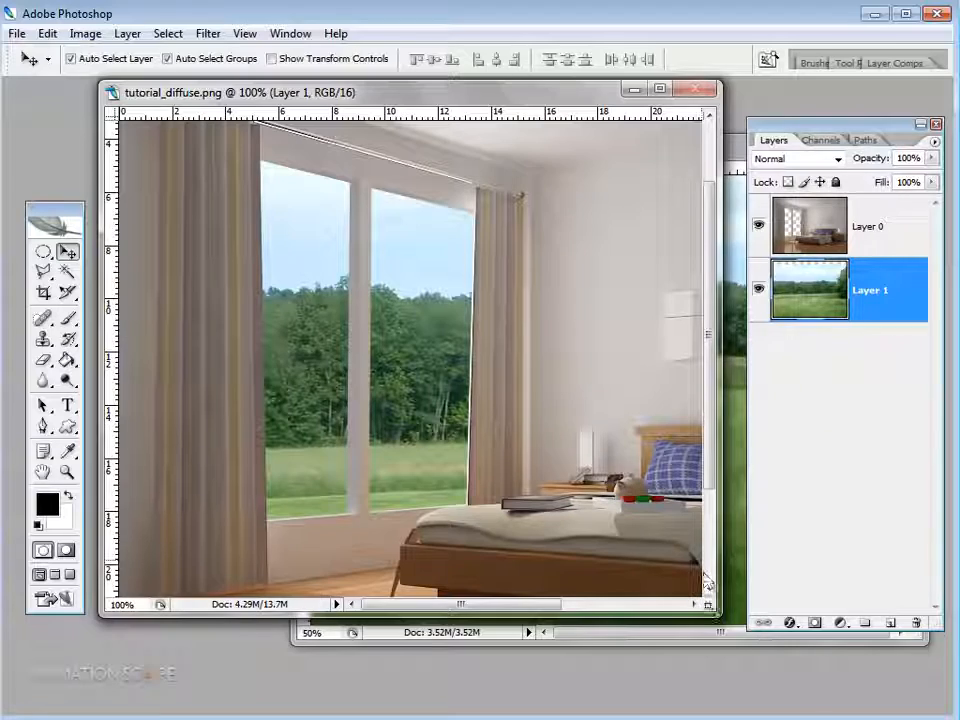
left_click_drag(705, 566, 781, 664)
- Apply Color Balance to the bedroom render on Layer 0, shifting its midtones slightly from magenta toward green
left_click(852, 245)
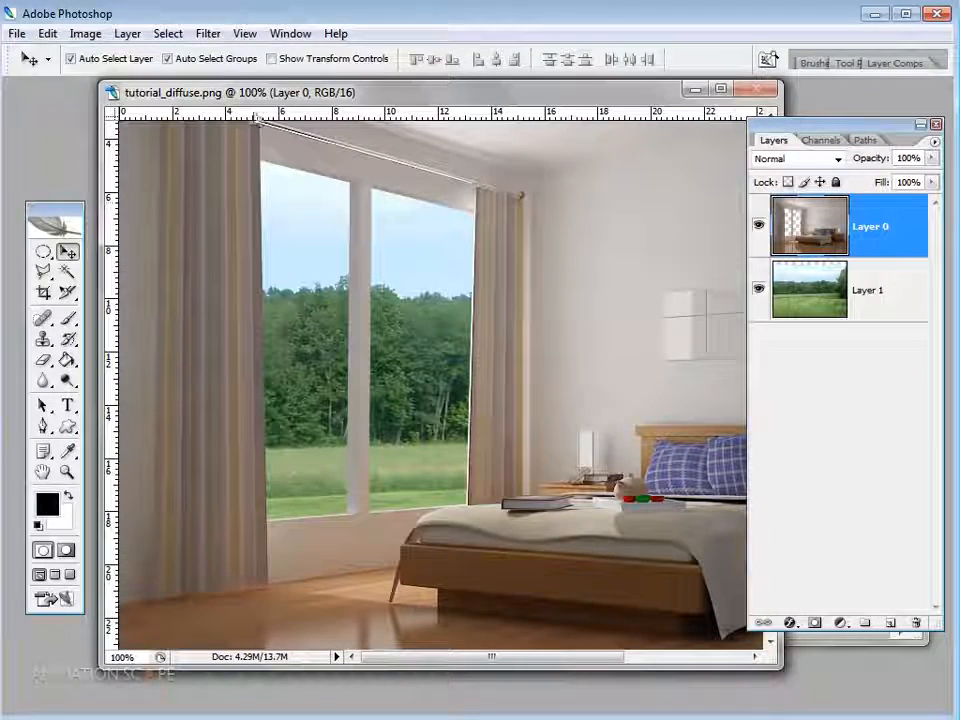
left_click(88, 34)
mouse_move(110, 80)
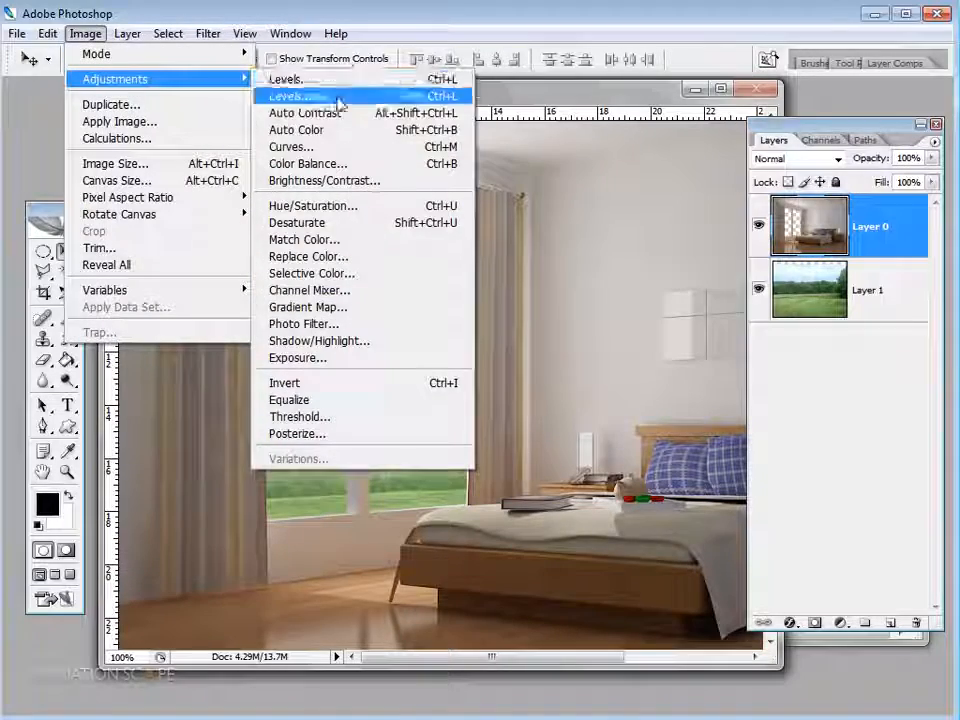
left_click(323, 176)
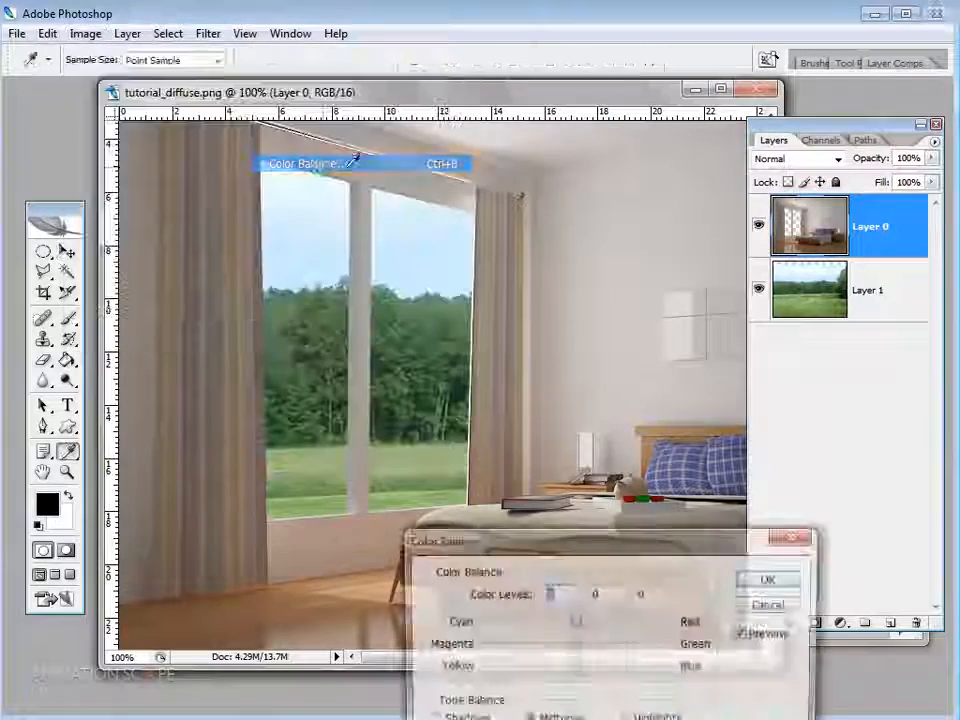
left_click_drag(673, 560, 724, 424)
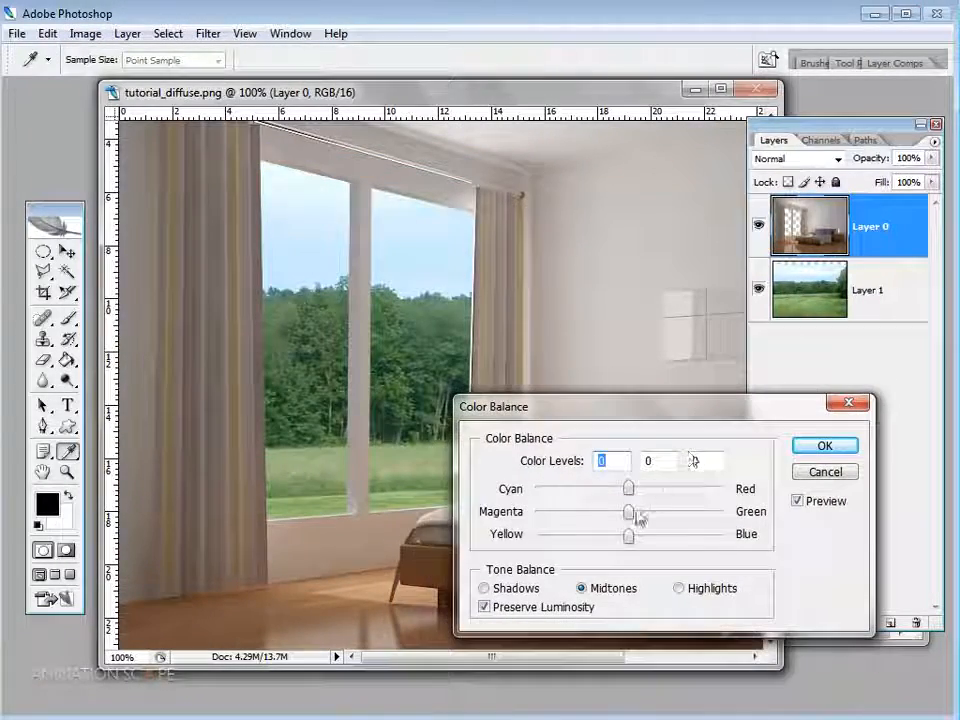
left_click_drag(632, 515, 638, 518)
key("Tab")
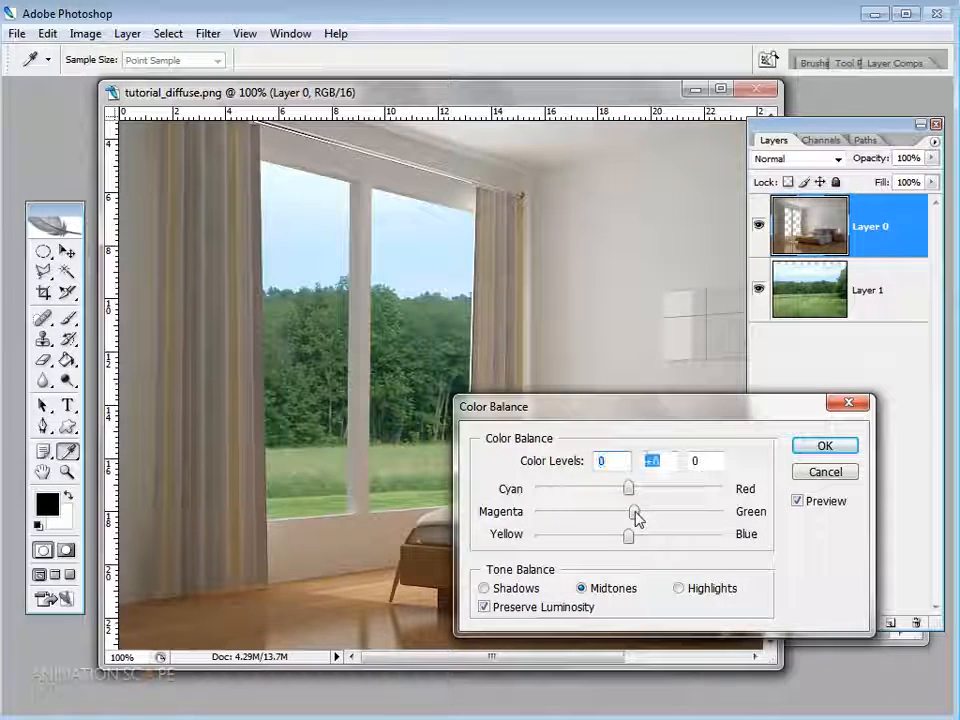
left_click(846, 451)
key("v")
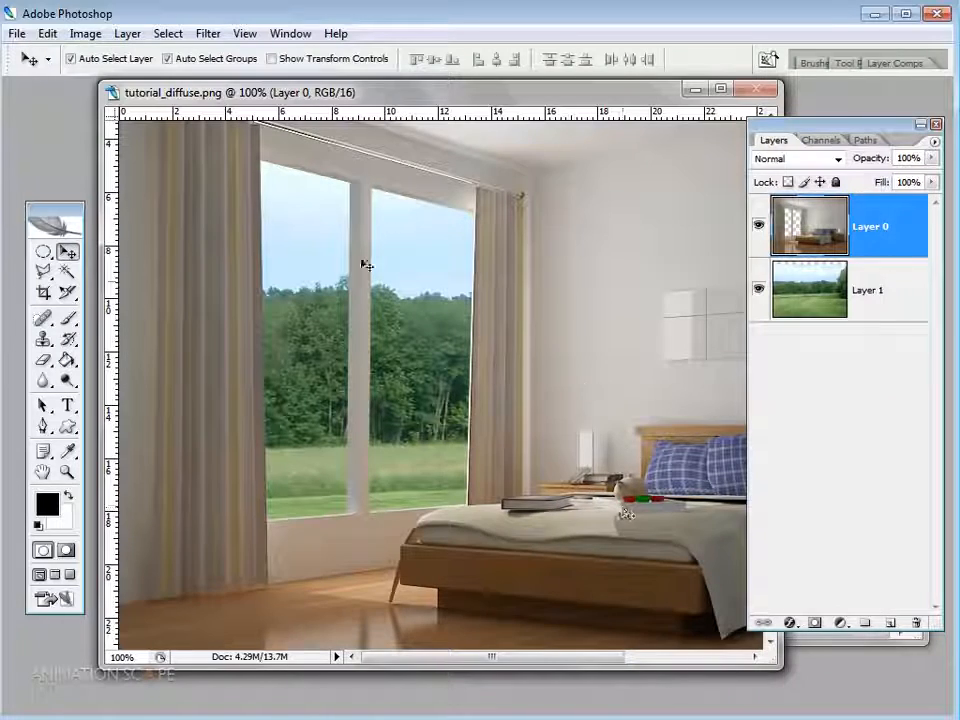
- Brighten the lawn background on Layer 1 with a Levels adjustment that lightens its midtones
left_click(843, 300)
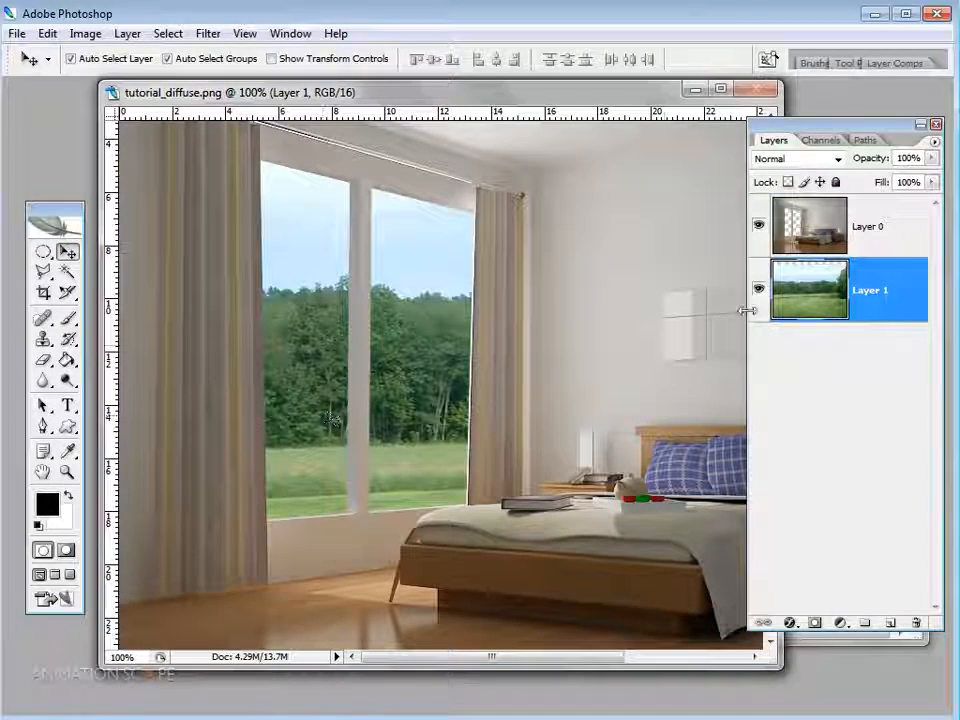
left_click(902, 231)
left_click(821, 303)
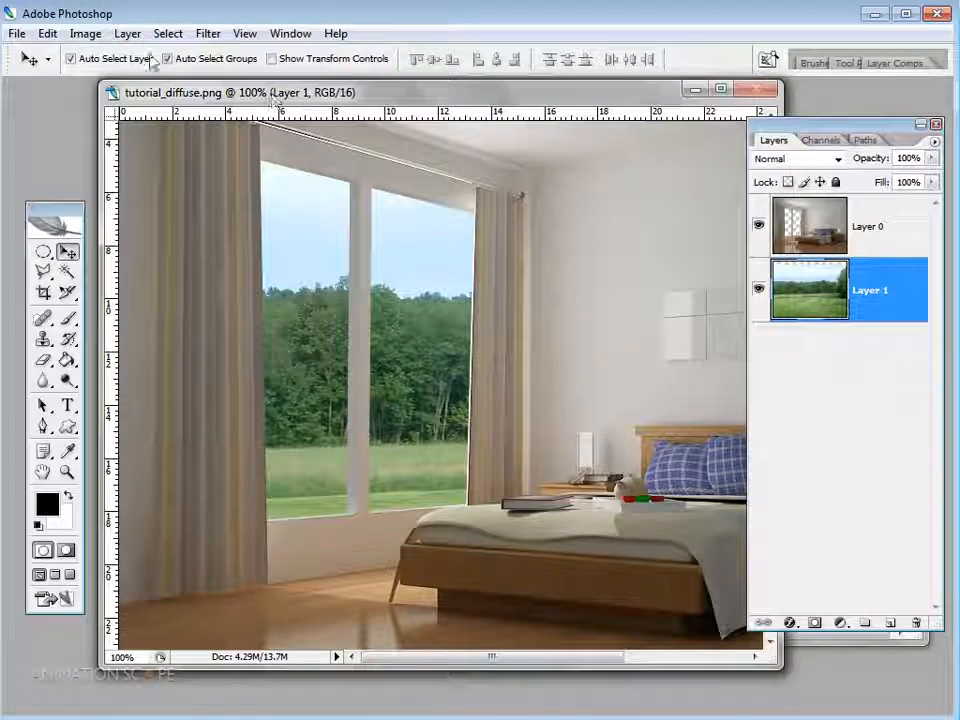
left_click(85, 33)
mouse_move(109, 79)
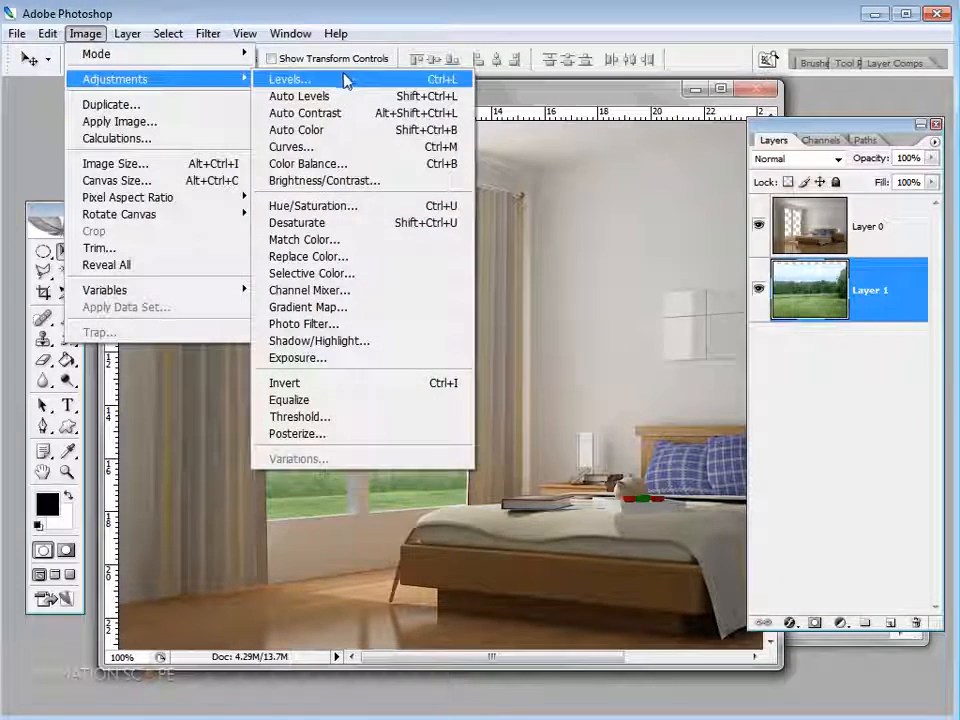
left_click(343, 78)
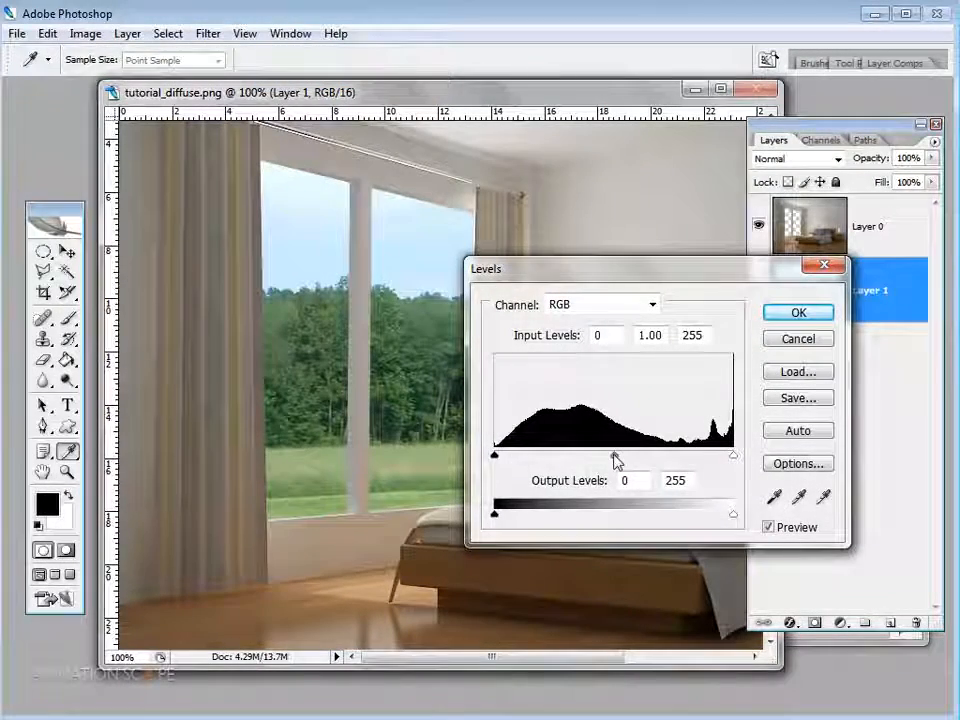
left_click_drag(615, 459, 586, 464)
left_click(784, 318)
key("v")
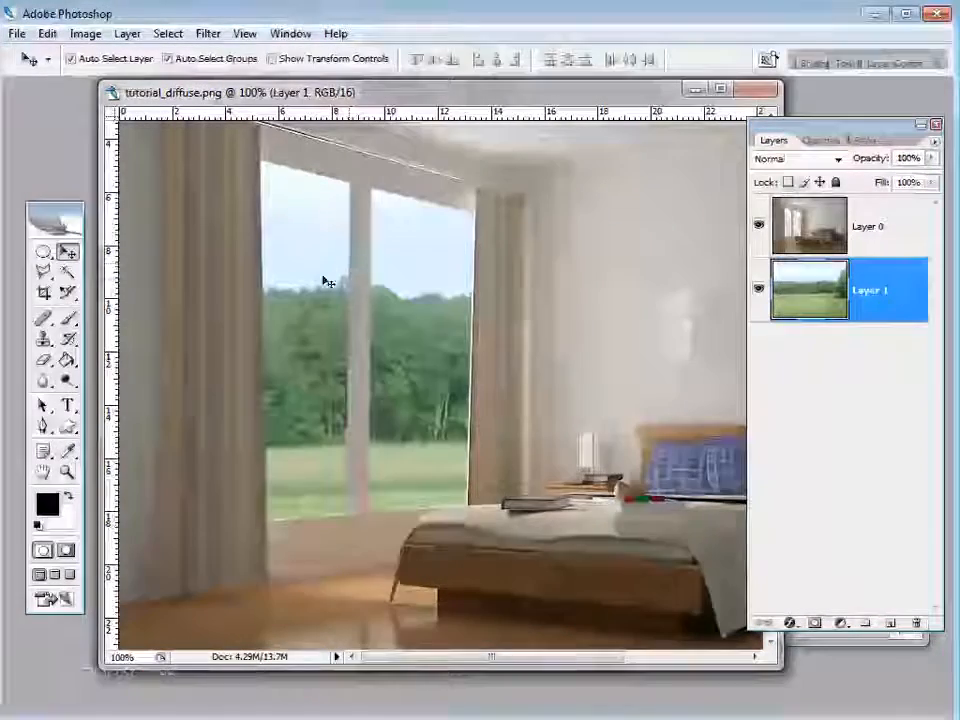
- Examine the window frame, curtain edges and lawn background from top to bottom at 200% zoom
key("z")
left_click(364, 250)
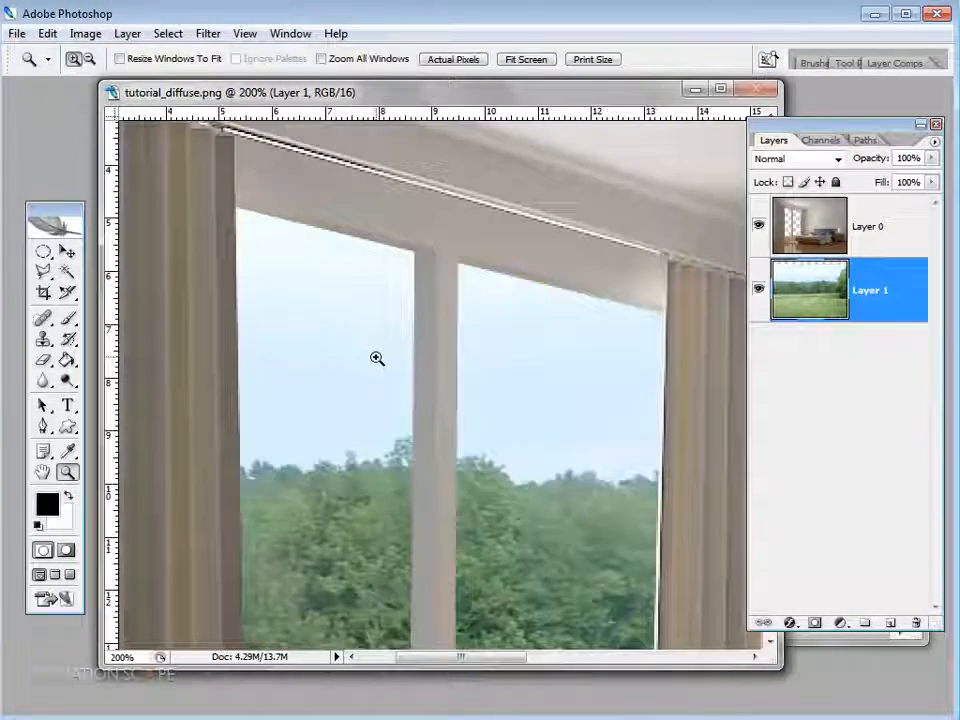
left_click_drag(429, 456, 429, 384)
left_click_drag(445, 231, 441, 191)
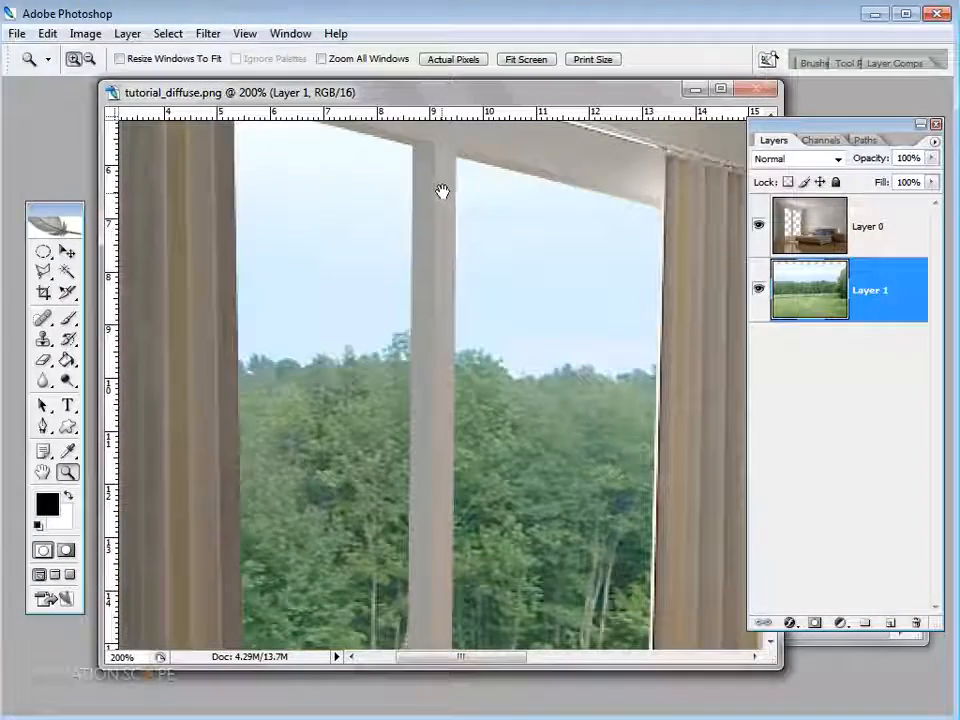
left_click_drag(443, 288, 443, 261)
left_click_drag(432, 368, 425, 251)
left_click_drag(420, 463, 399, 510)
left_click_drag(444, 150, 444, 465)
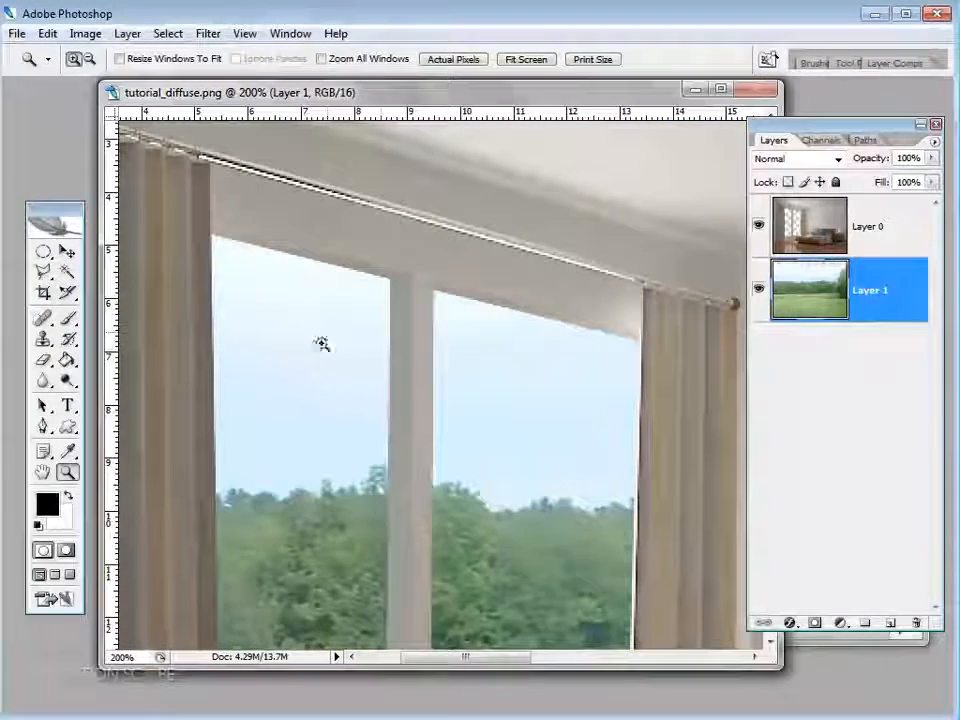
left_click_drag(448, 558, 428, 206)
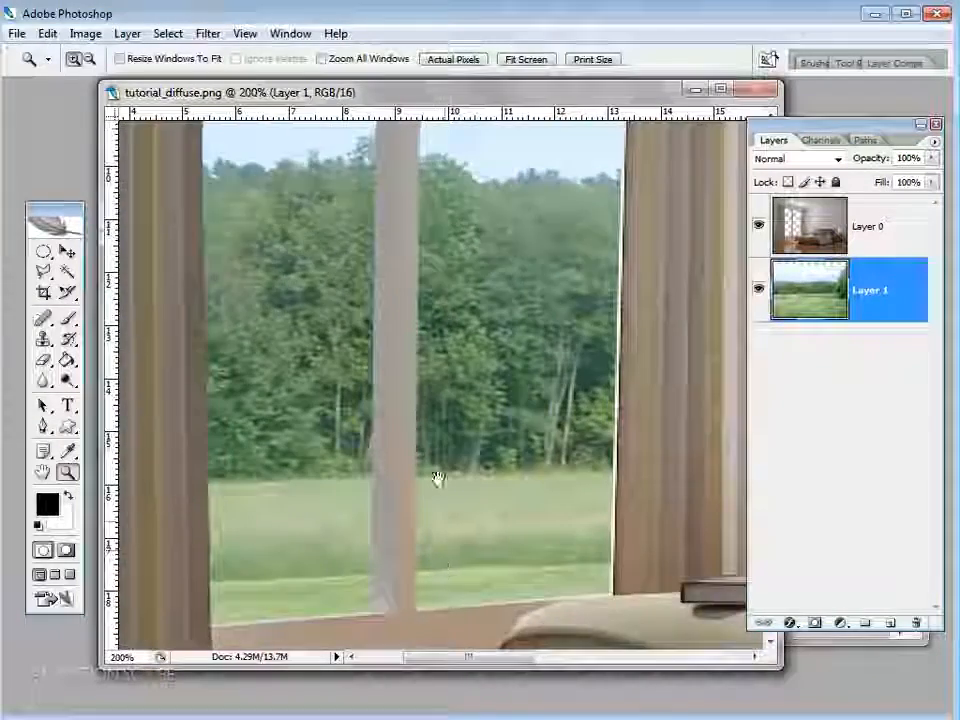
left_click_drag(437, 476, 424, 326)
left_click_drag(405, 481, 422, 654)
left_click_drag(399, 281, 402, 485)
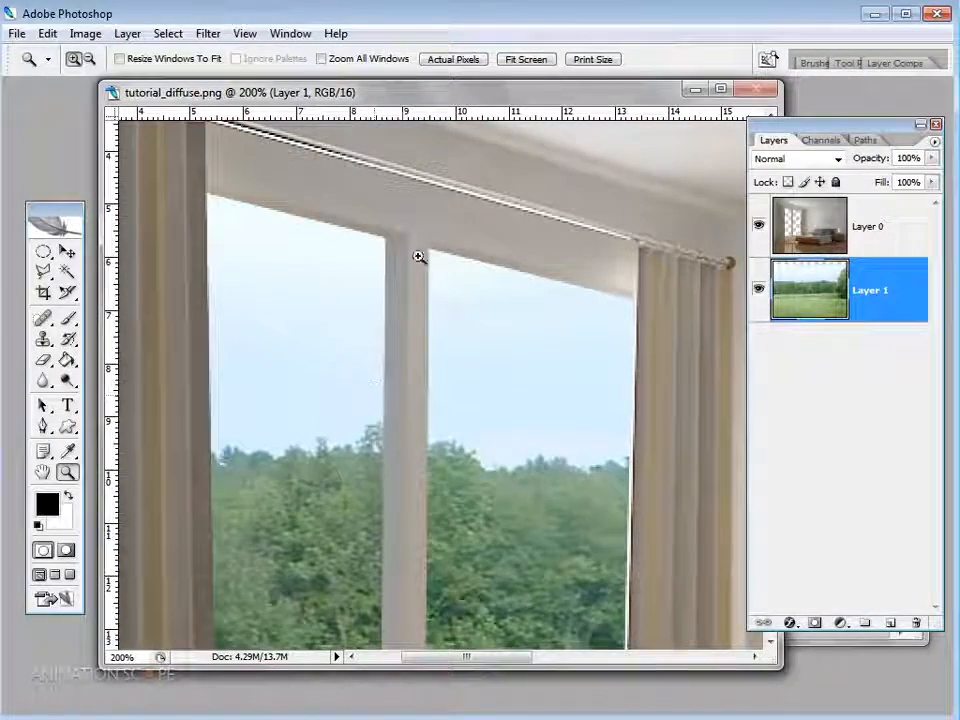
left_click_drag(455, 487, 505, 521)
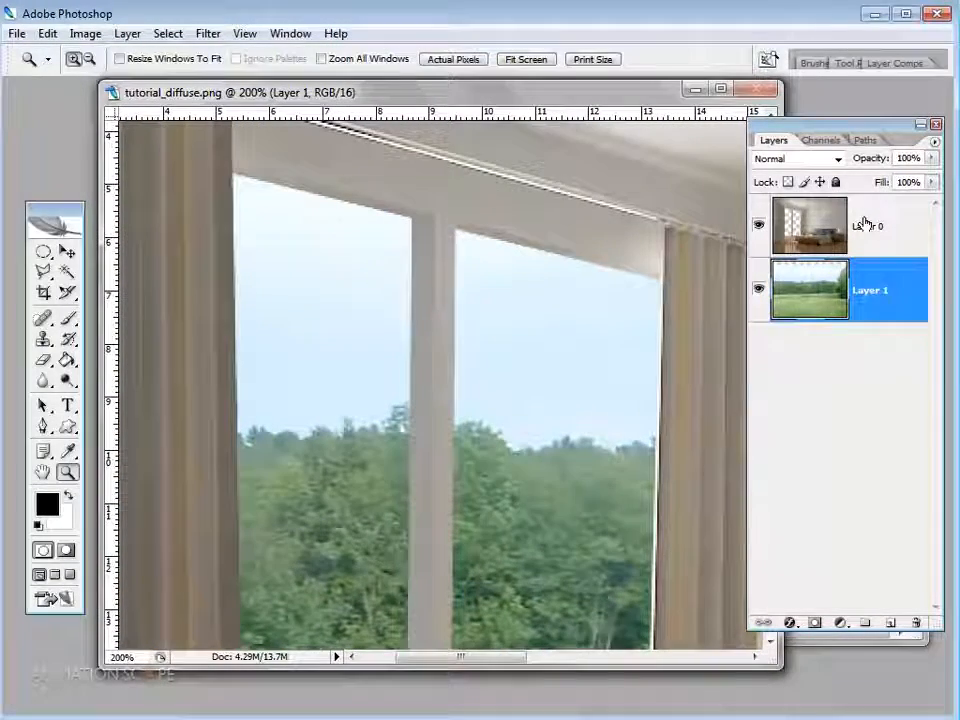
- Outline the left face of the window's centre post on Layer 0 with the Polygonal Lasso and cut it to a new layer
left_click(861, 223)
left_click_drag(43, 270, 110, 287)
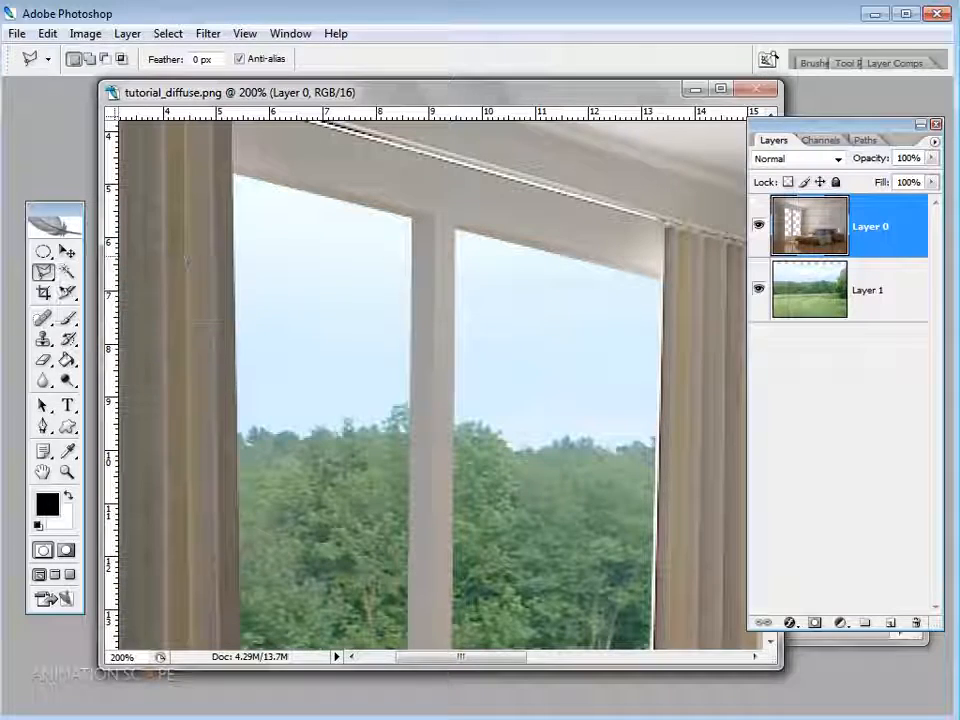
left_click(415, 213)
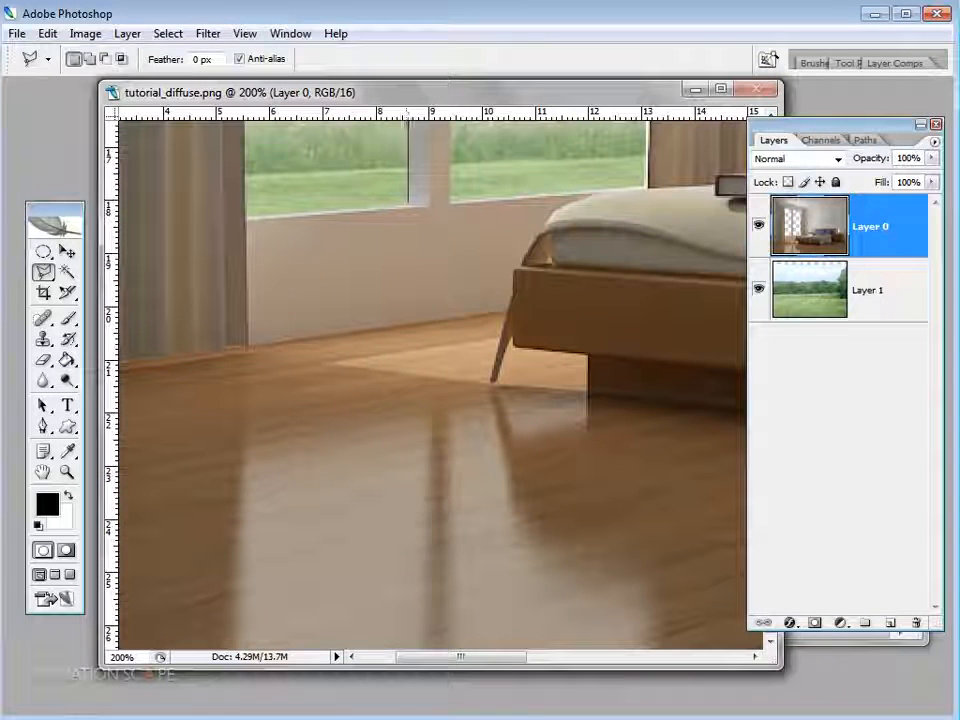
left_click(429, 199)
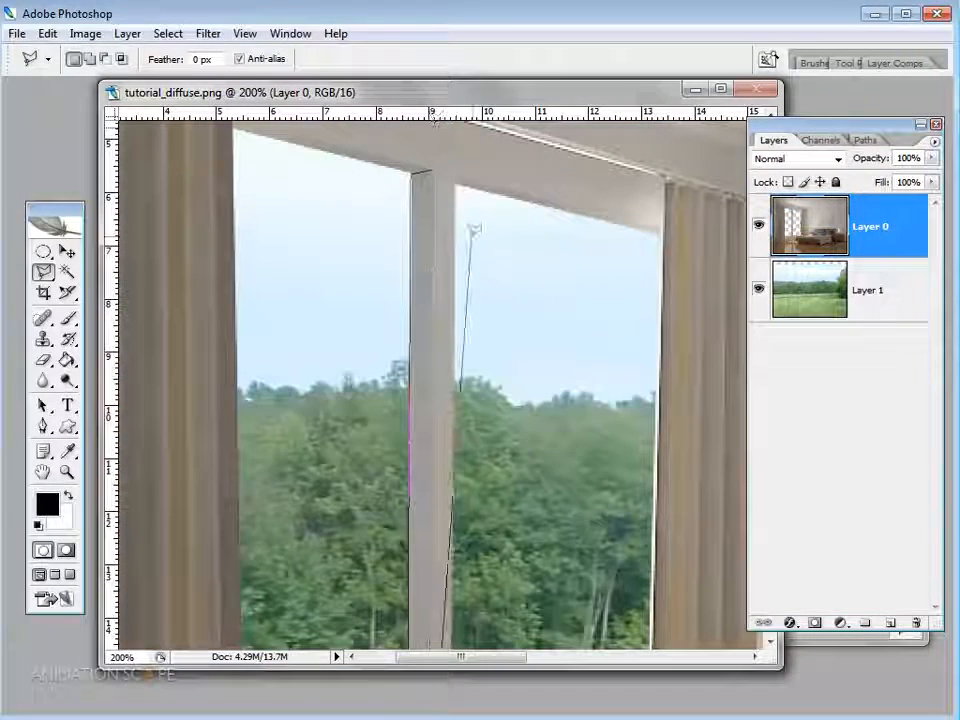
left_click(436, 163)
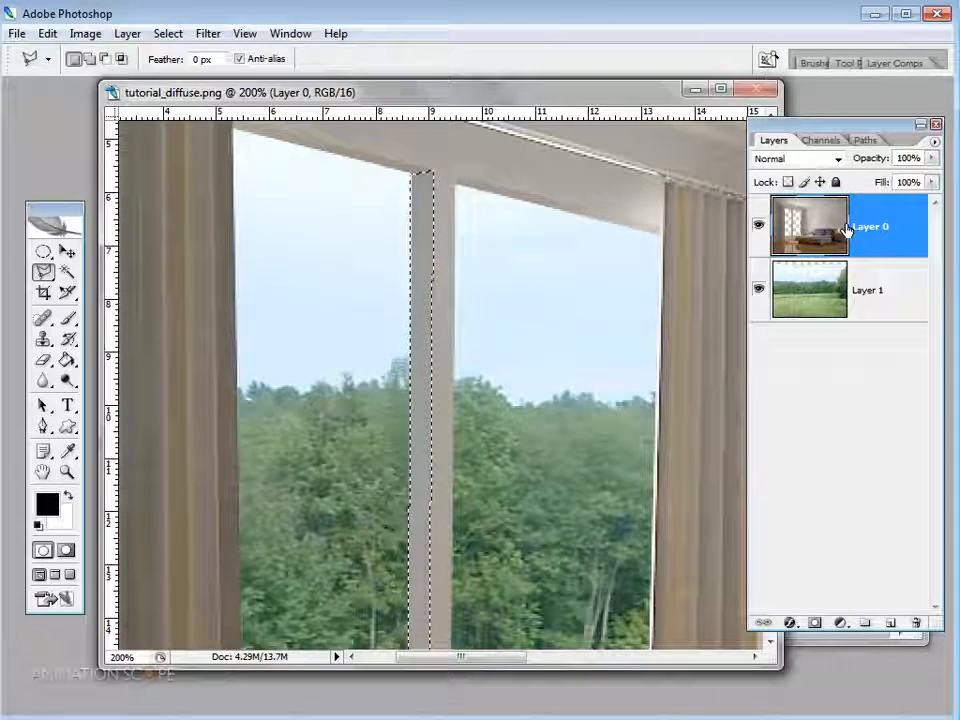
right_click(422, 242)
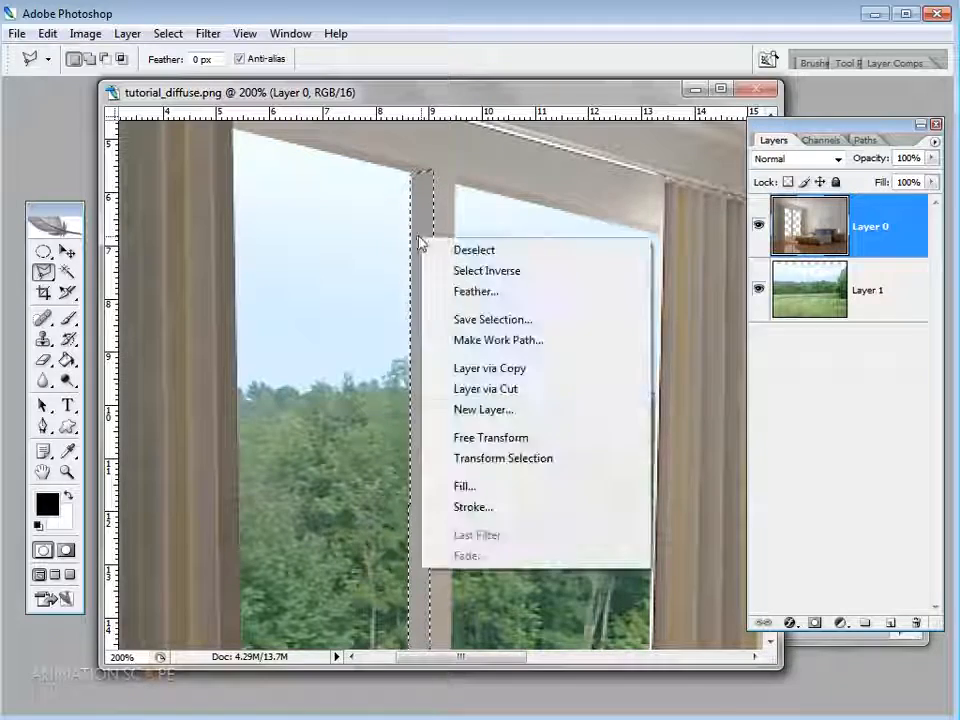
left_click(484, 389)
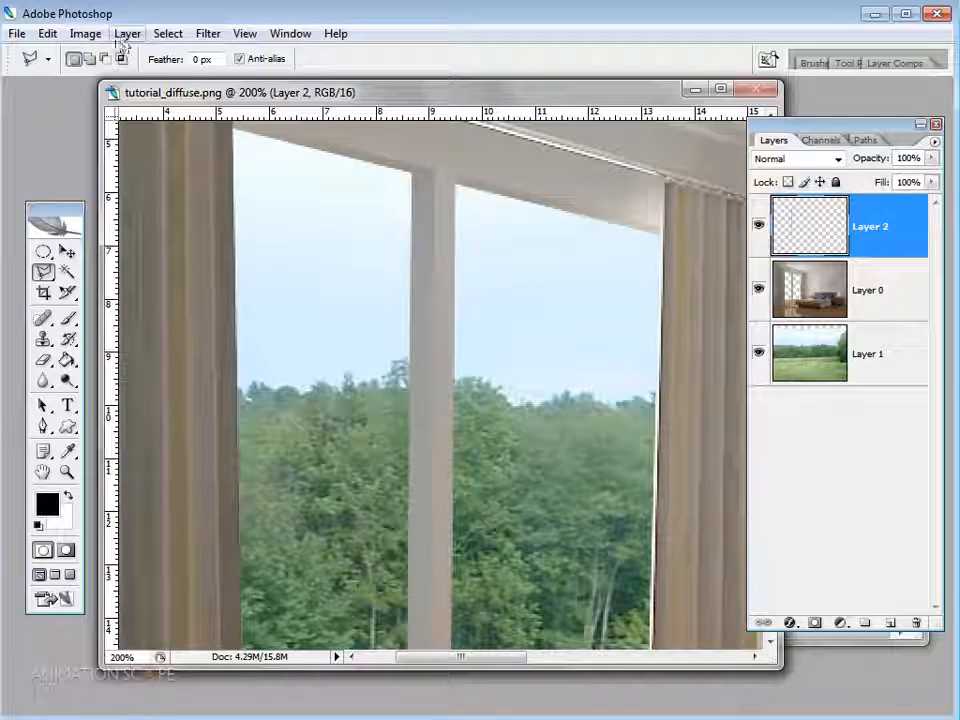
- Brighten the cut-out face of the window post with an Exposure adjustment of +1.07
left_click(85, 33)
mouse_move(157, 90)
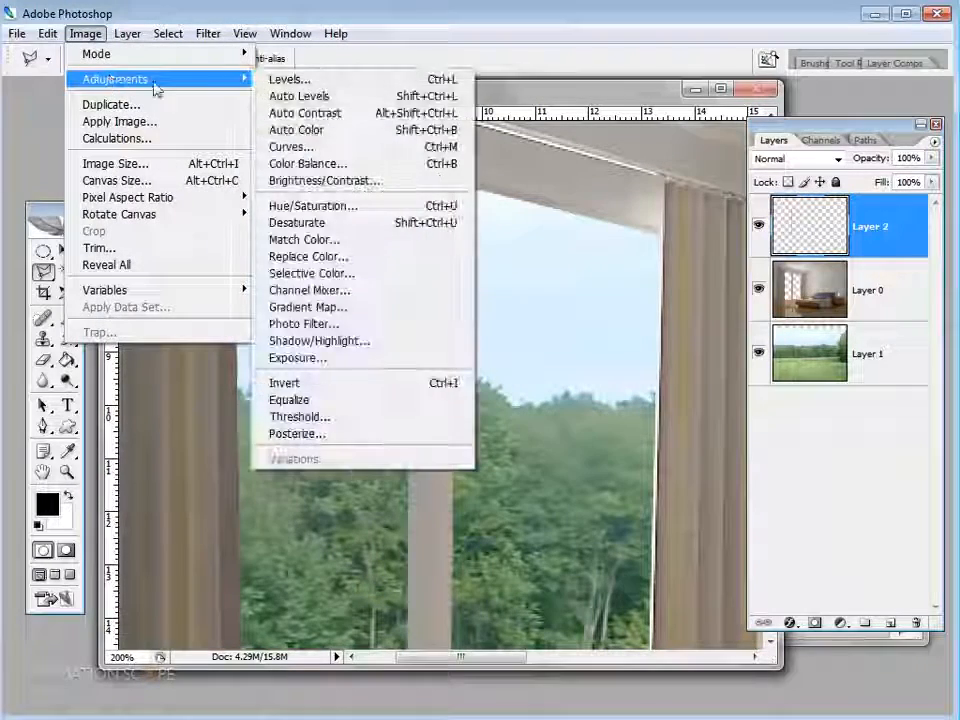
left_click(350, 358)
left_click_drag(609, 191, 668, 325)
left_click_drag(612, 376, 628, 380)
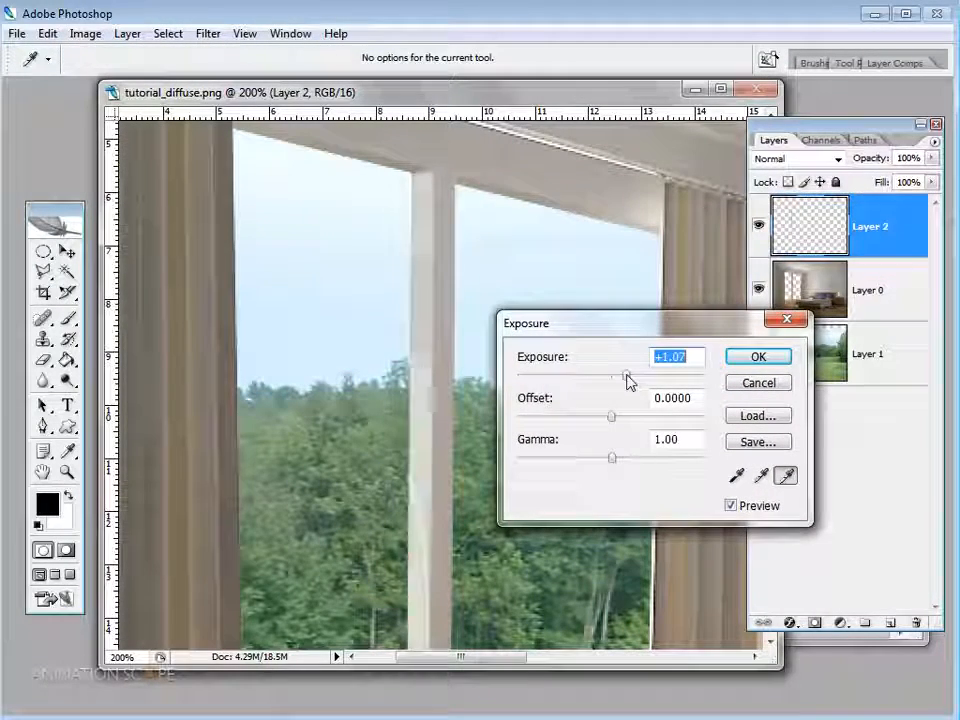
left_click(752, 362)
- Inspect the composited window, back wall, bed and floor at 100% zoom, ending with a view of the whole room
key("z")
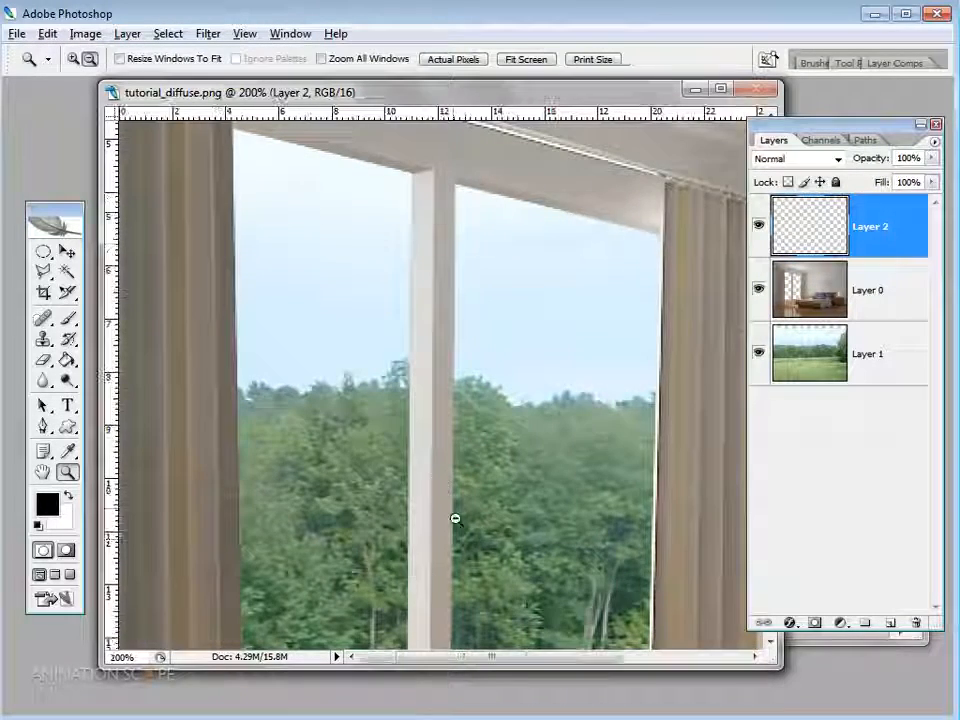
left_click(455, 518, "alt")
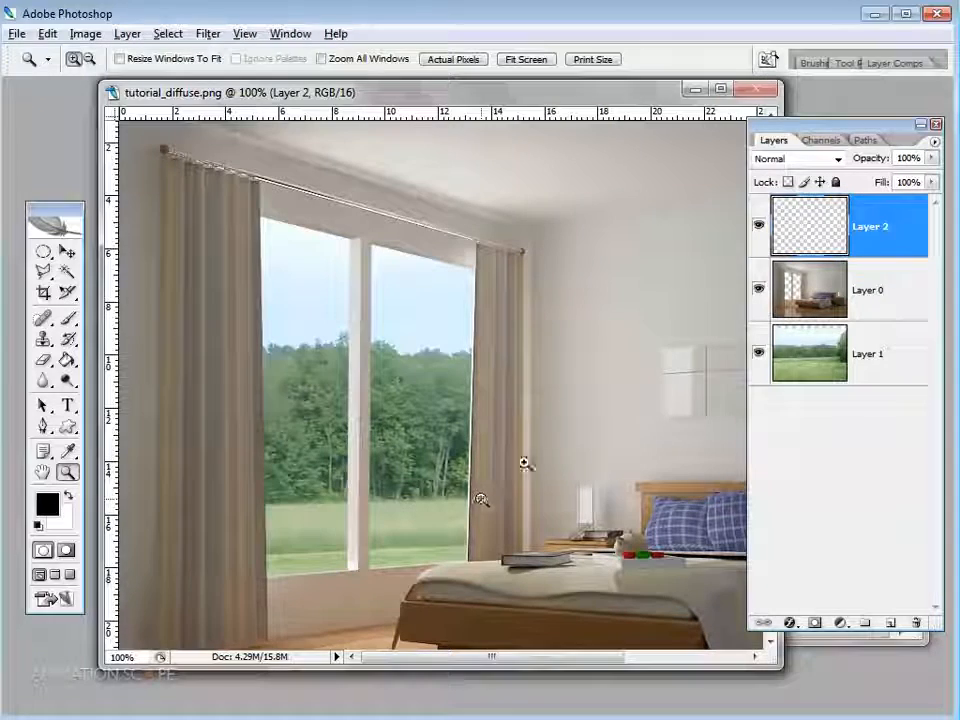
left_click_drag(582, 513, 290, 440)
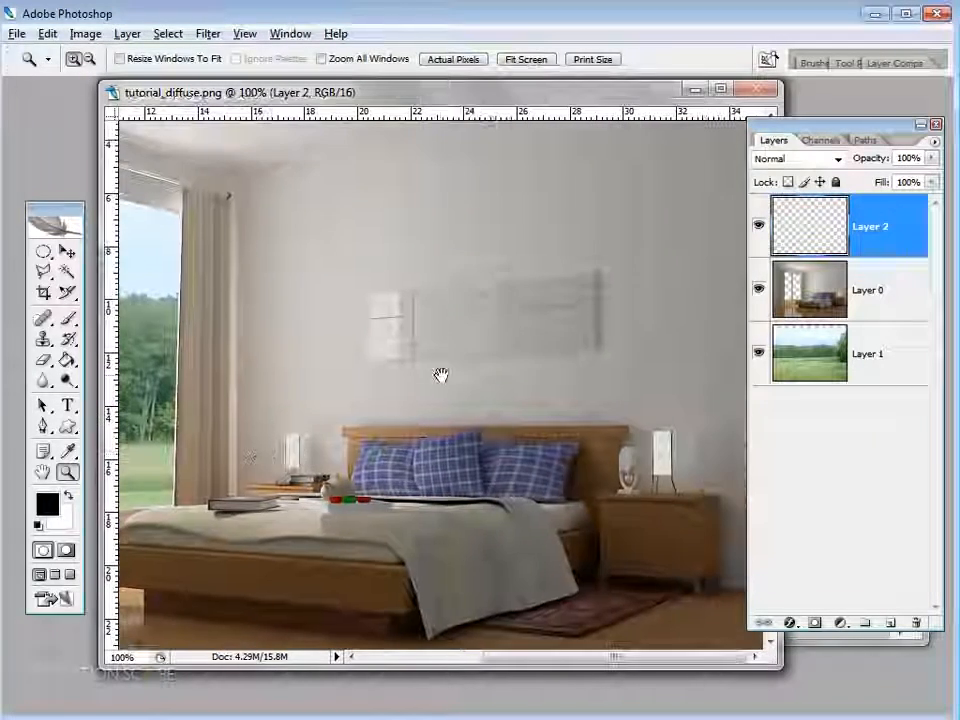
left_click_drag(439, 377, 439, 531)
left_click_drag(416, 369, 483, 260)
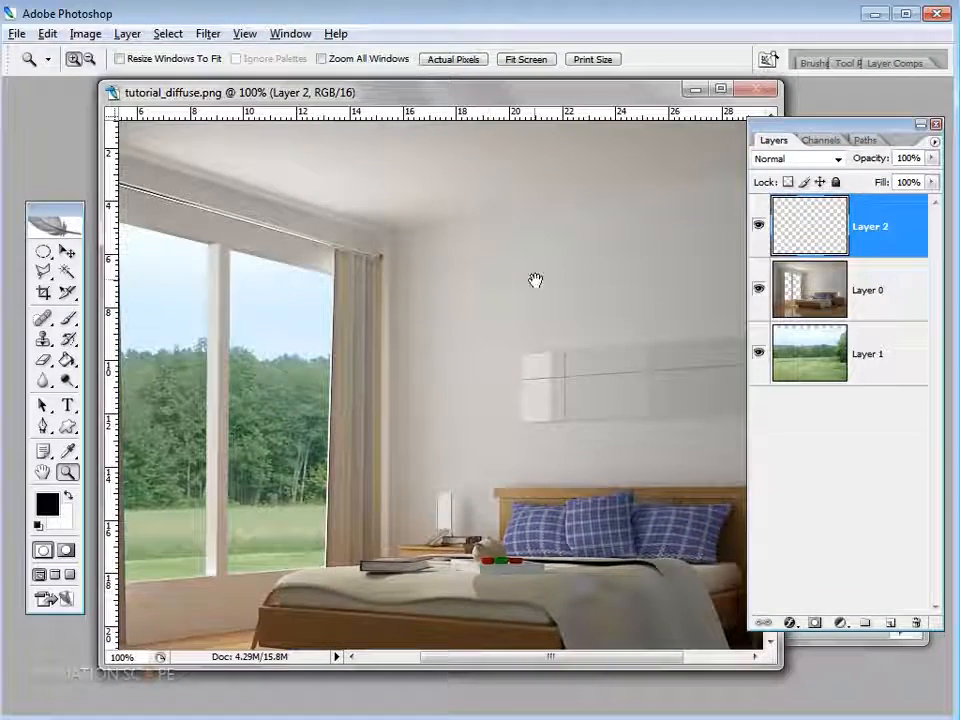
left_click_drag(536, 281, 384, 309)
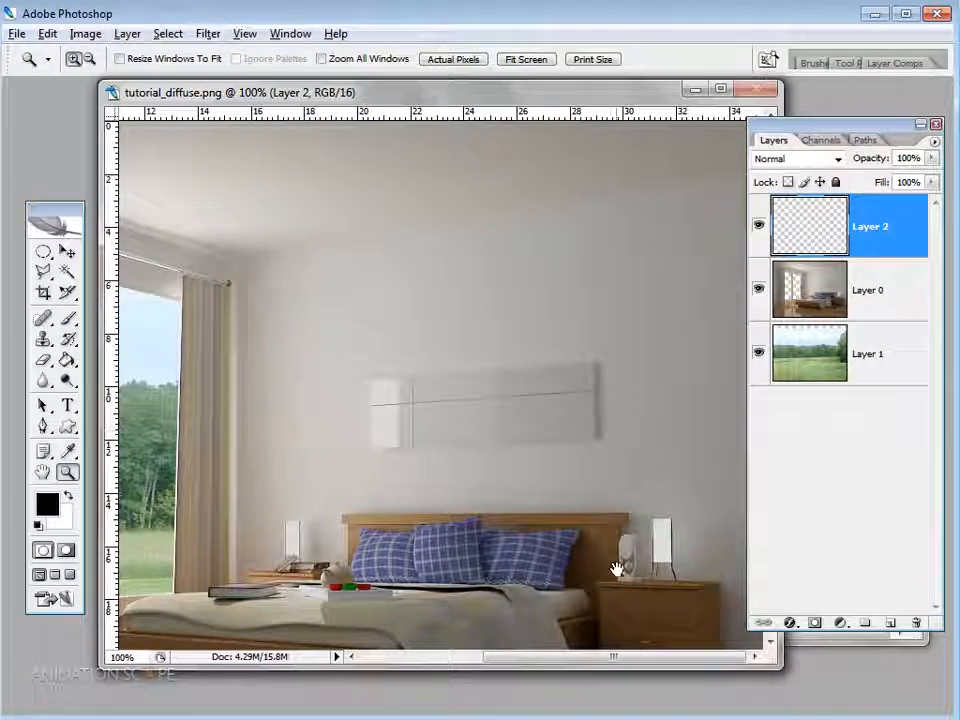
left_click_drag(617, 569, 585, 392)
left_click_drag(611, 317, 584, 430)
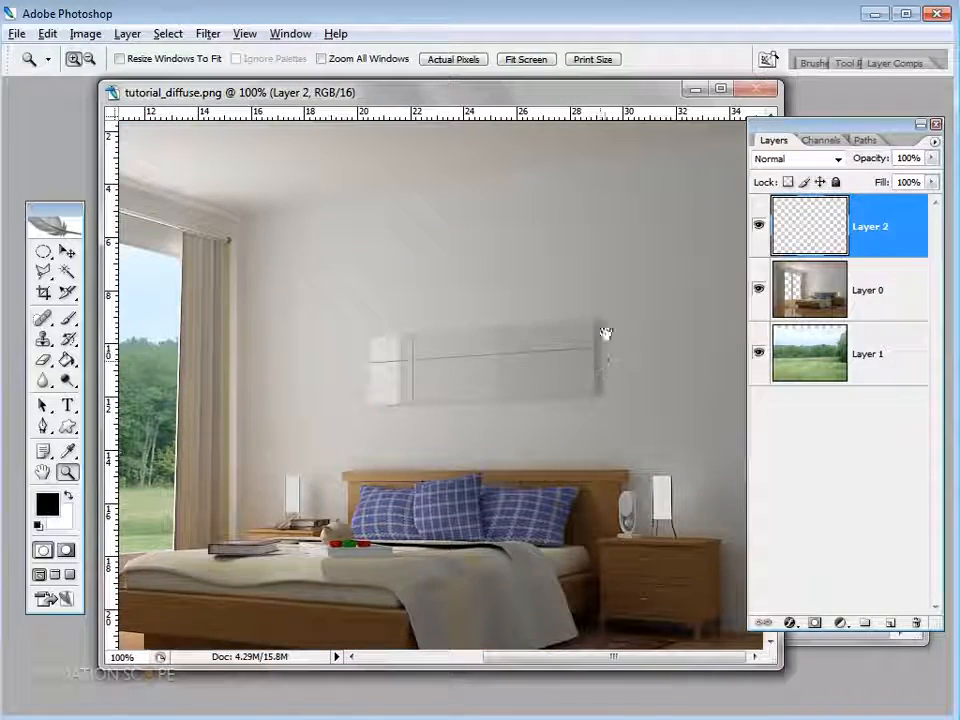
left_click_drag(330, 422, 428, 371)
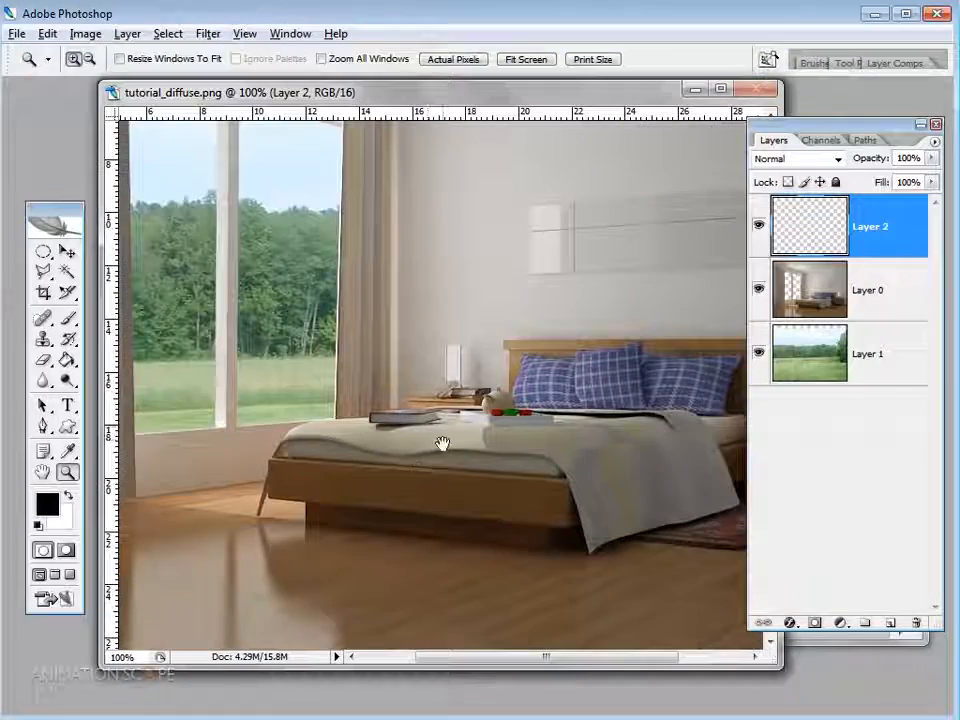
left_click_drag(442, 443, 444, 407)
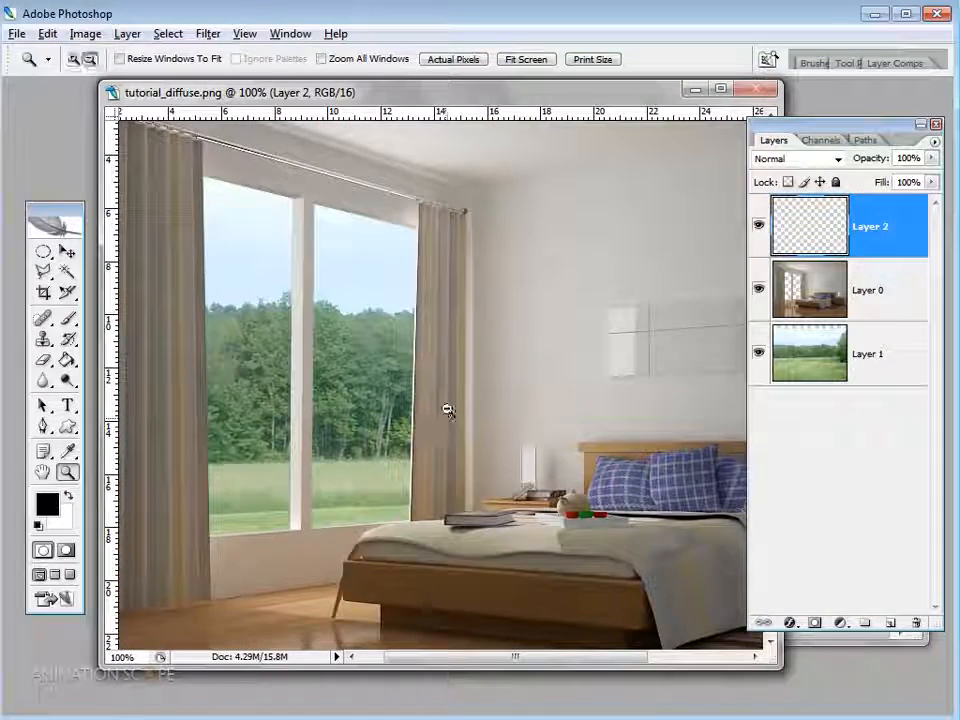
left_click(447, 411, "alt")
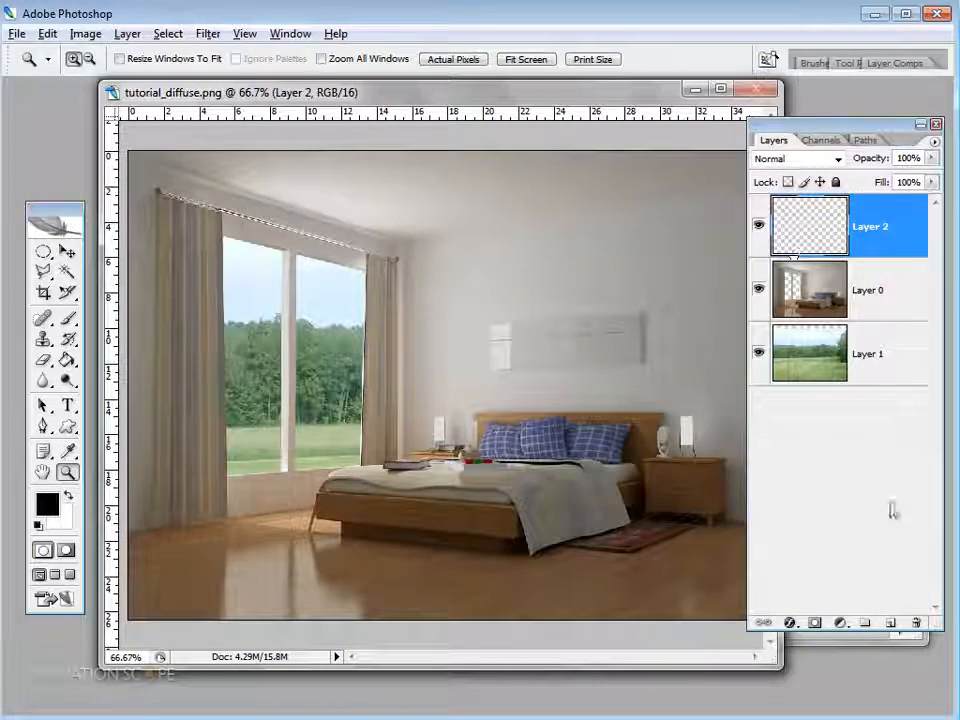
left_click(842, 622)
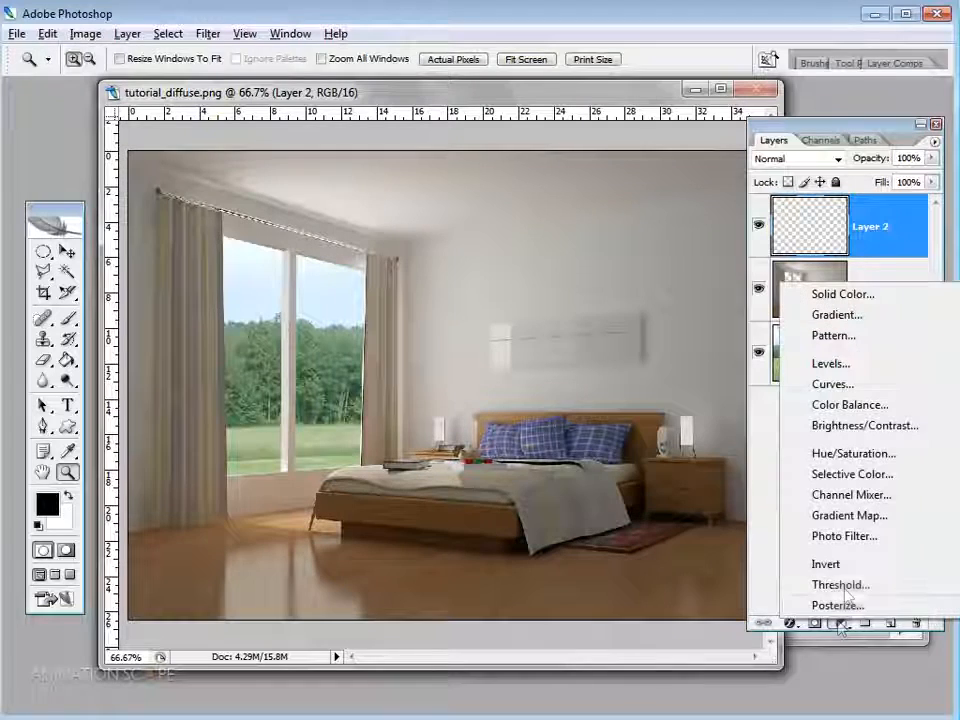
left_click(845, 364)
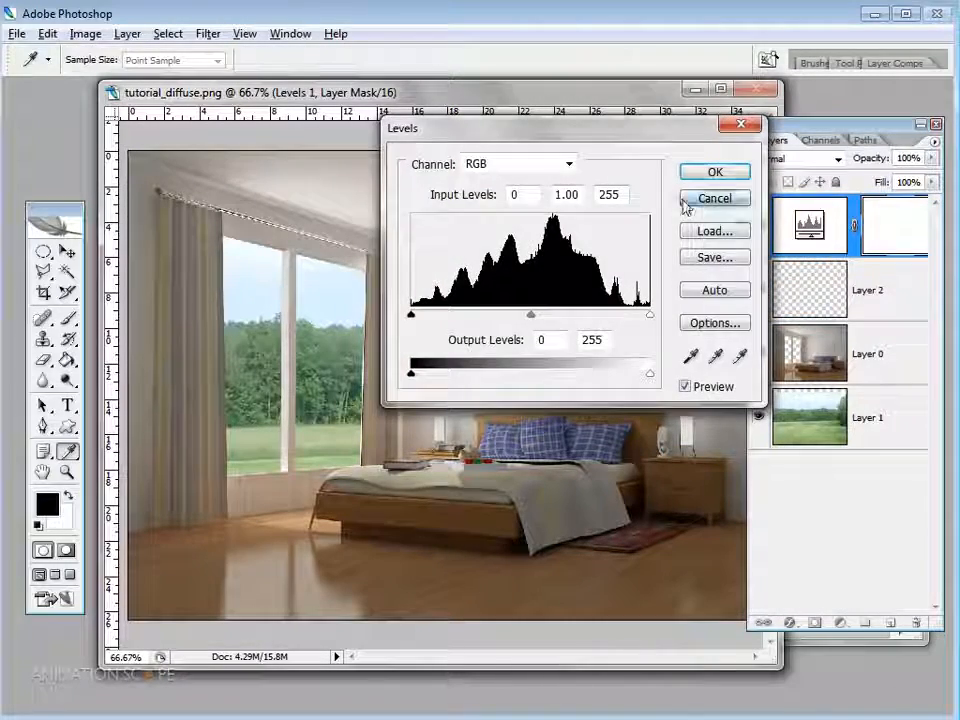
left_click(686, 200)
- Add a Curves adjustment layer above all layers, raising the RGB midtones from input 121 to output 137
left_click(790, 622)
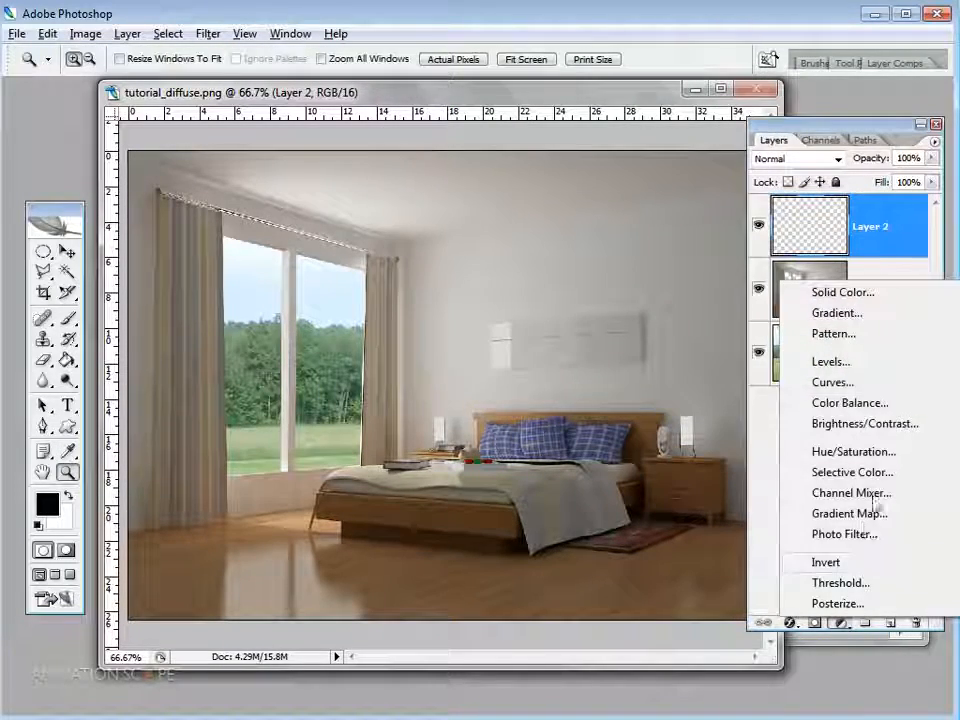
left_click(846, 384)
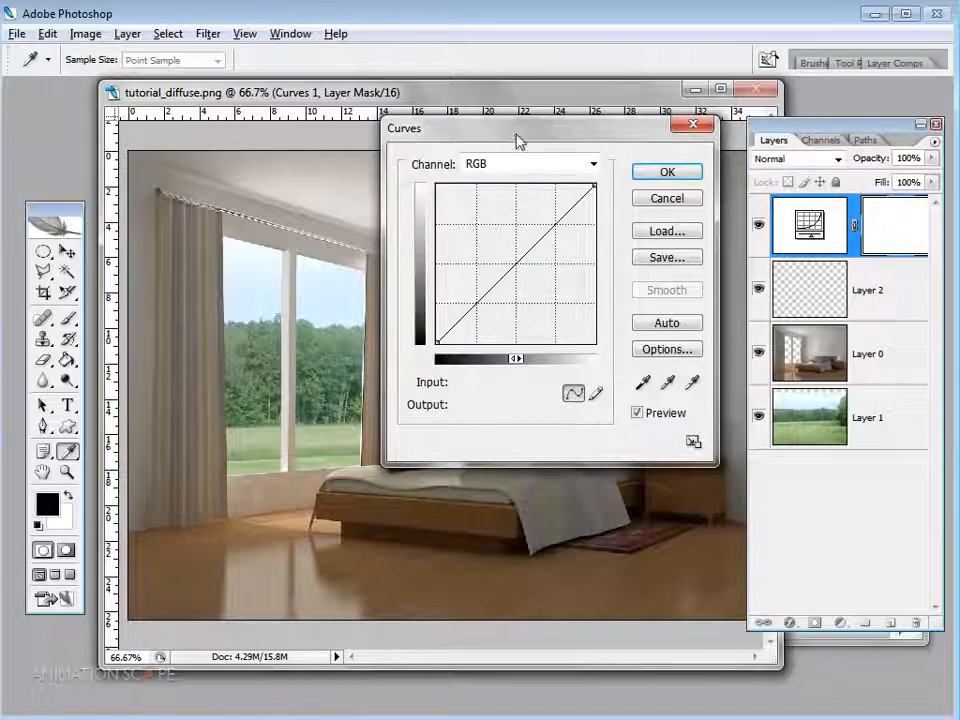
left_click_drag(520, 132, 718, 277)
left_click_drag(714, 412, 710, 403)
left_click_drag(705, 280, 565, 434)
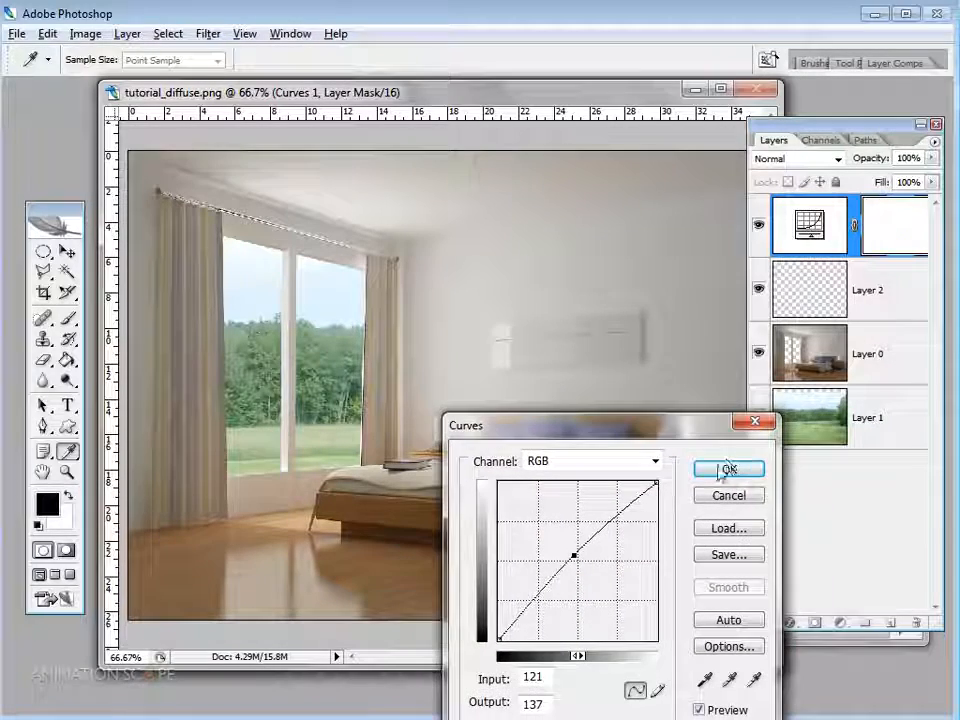
left_click(727, 470)
key("z")
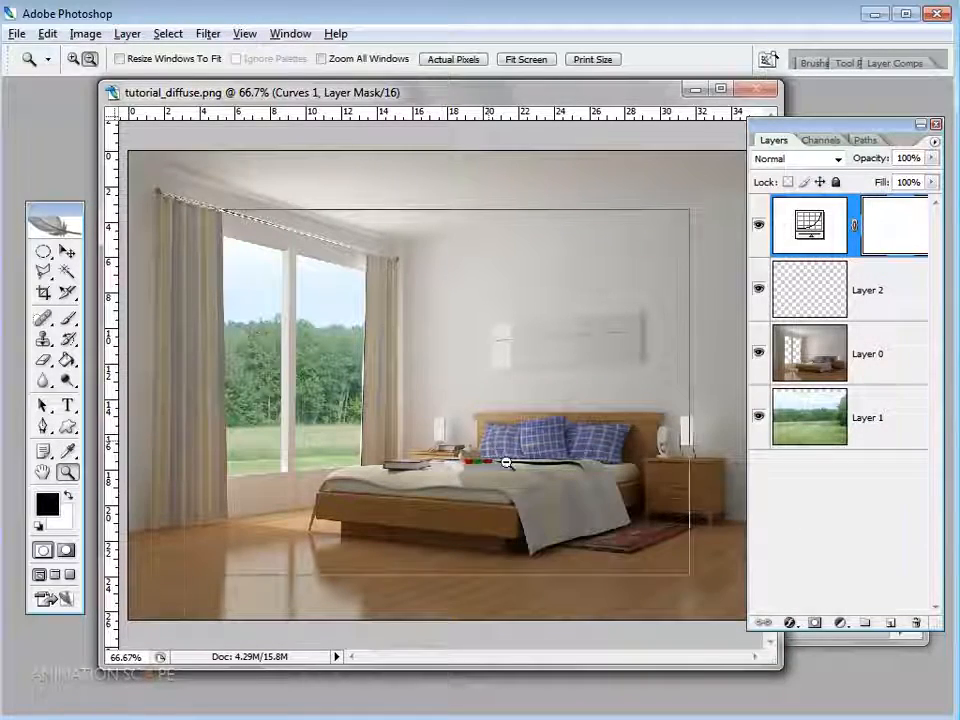
left_click(507, 463, "alt")
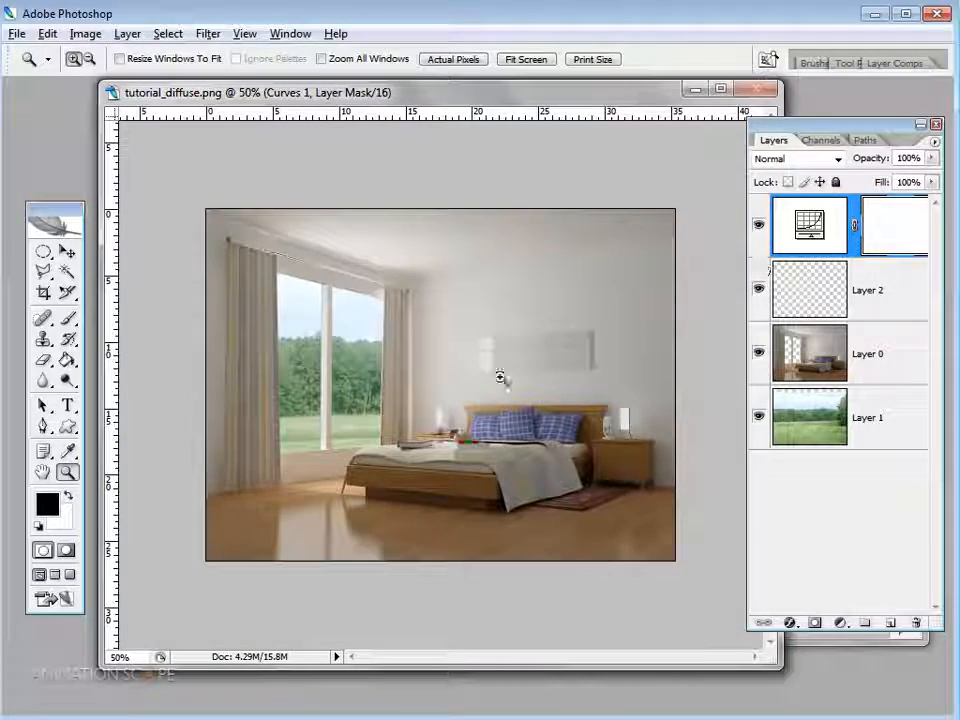